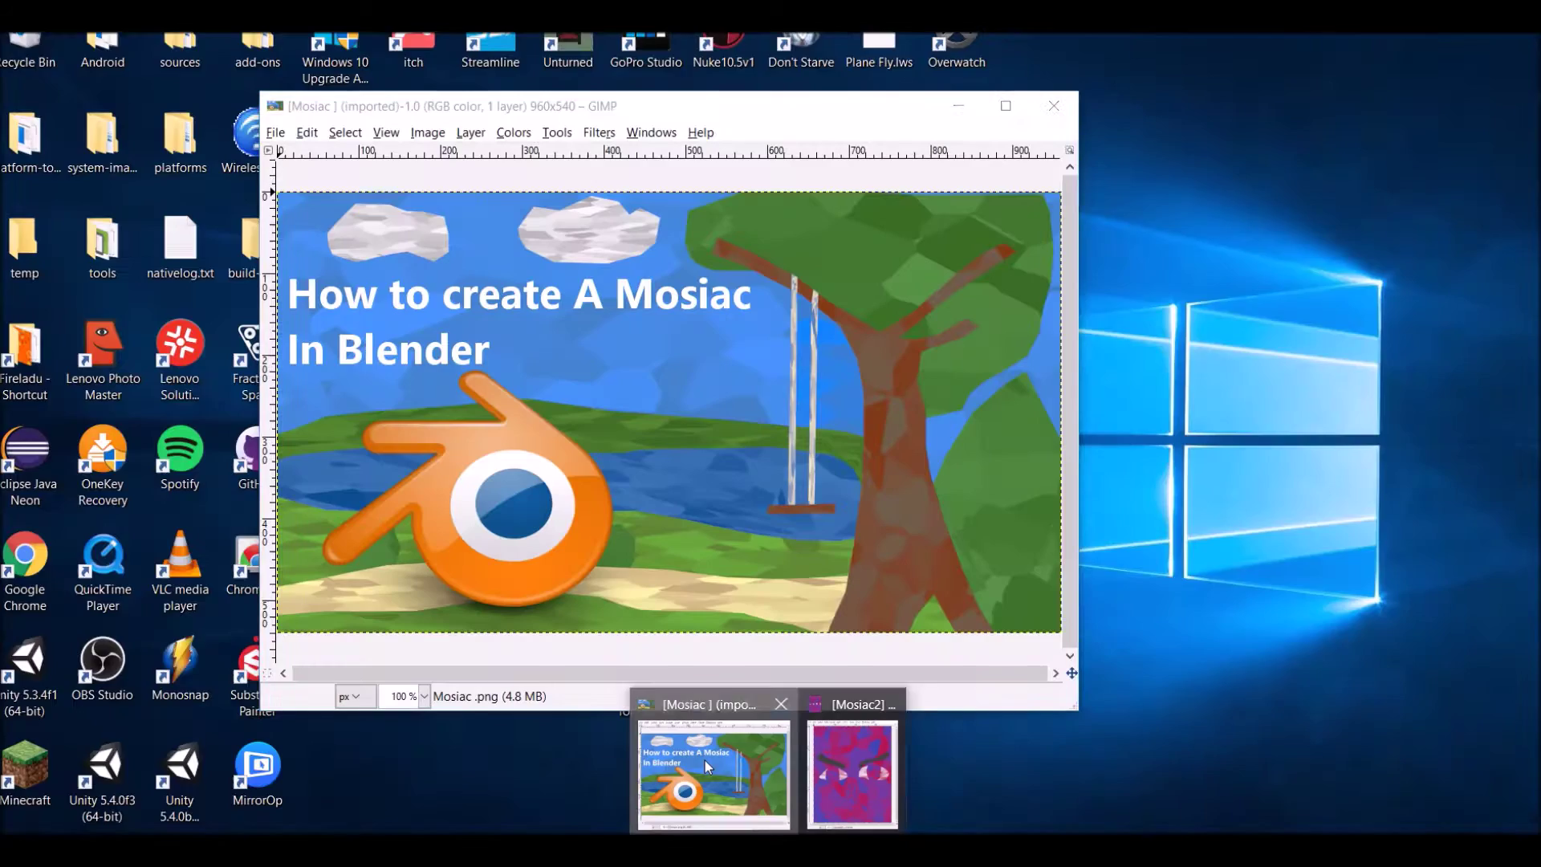
- Bring the GIMP mosaic example images forward, then minimize the Mosiac2 window
{"action": "left_click", "coordinate": [705, 760]}
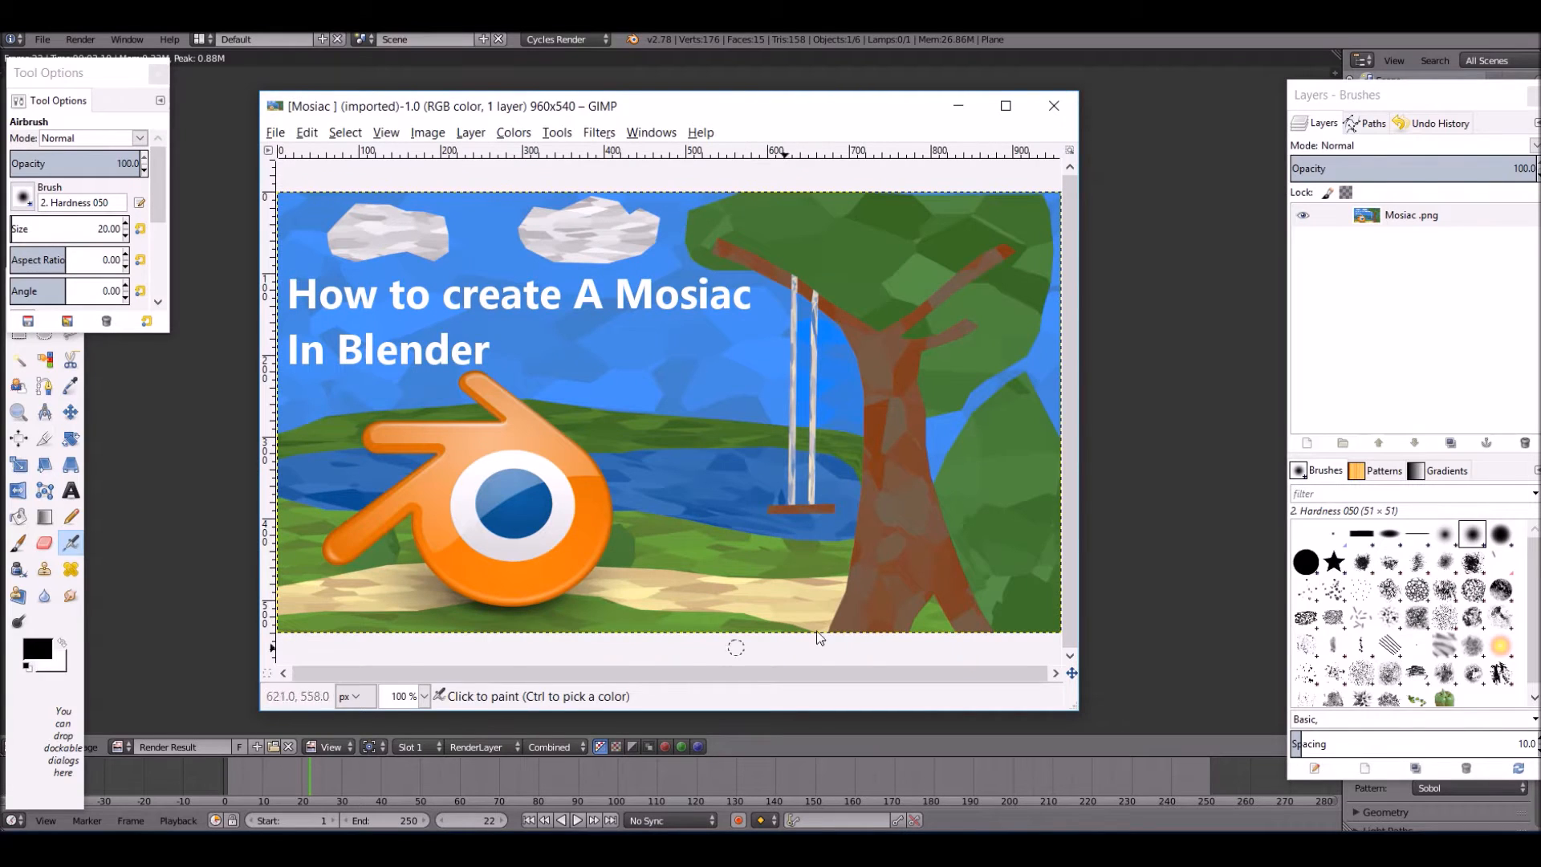
{"action": "left_click", "coordinate": [855, 771]}
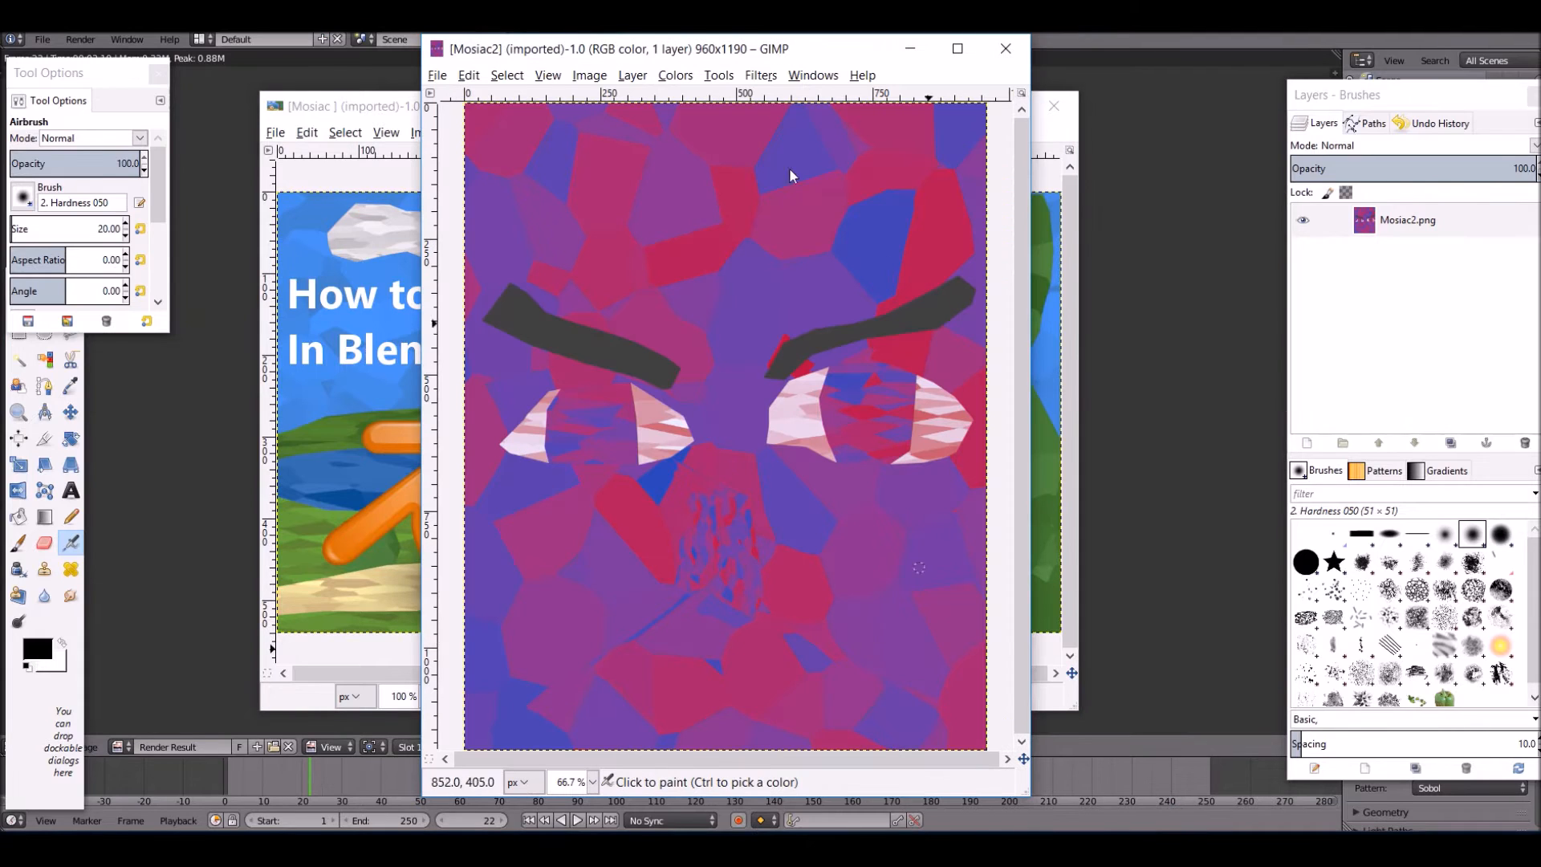
{"action": "left_click", "coordinate": [908, 48]}
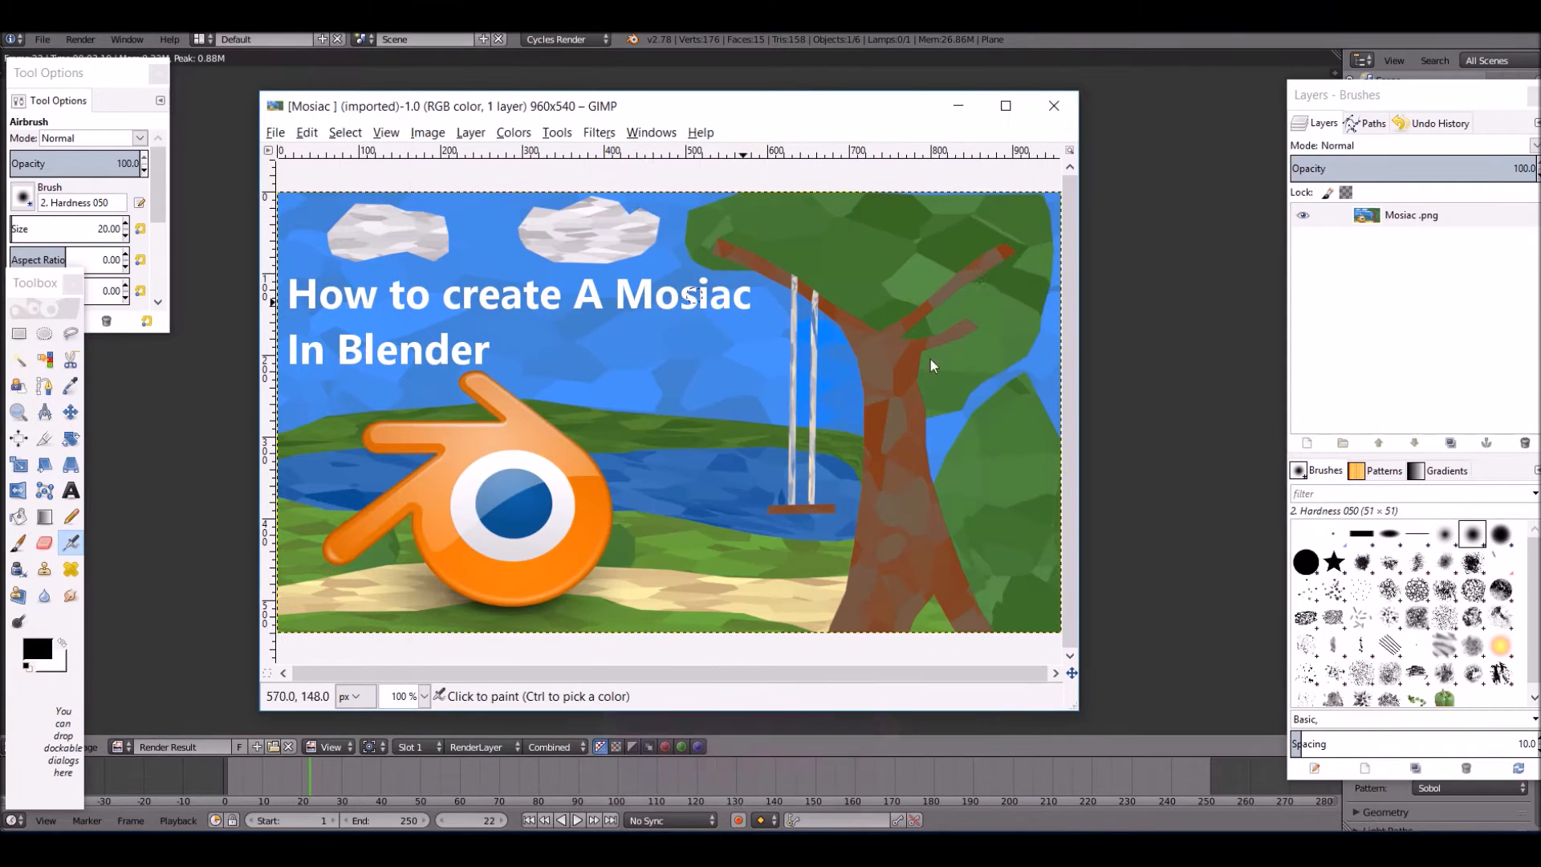
- Return to Blender's face render and start a fresh default scene via File > New
{"action": "left_click", "coordinate": [1108, 484]}
{"action": "scroll", "coordinate": [1033, 611], "scroll_direction": "up", "scroll_amount": 1}
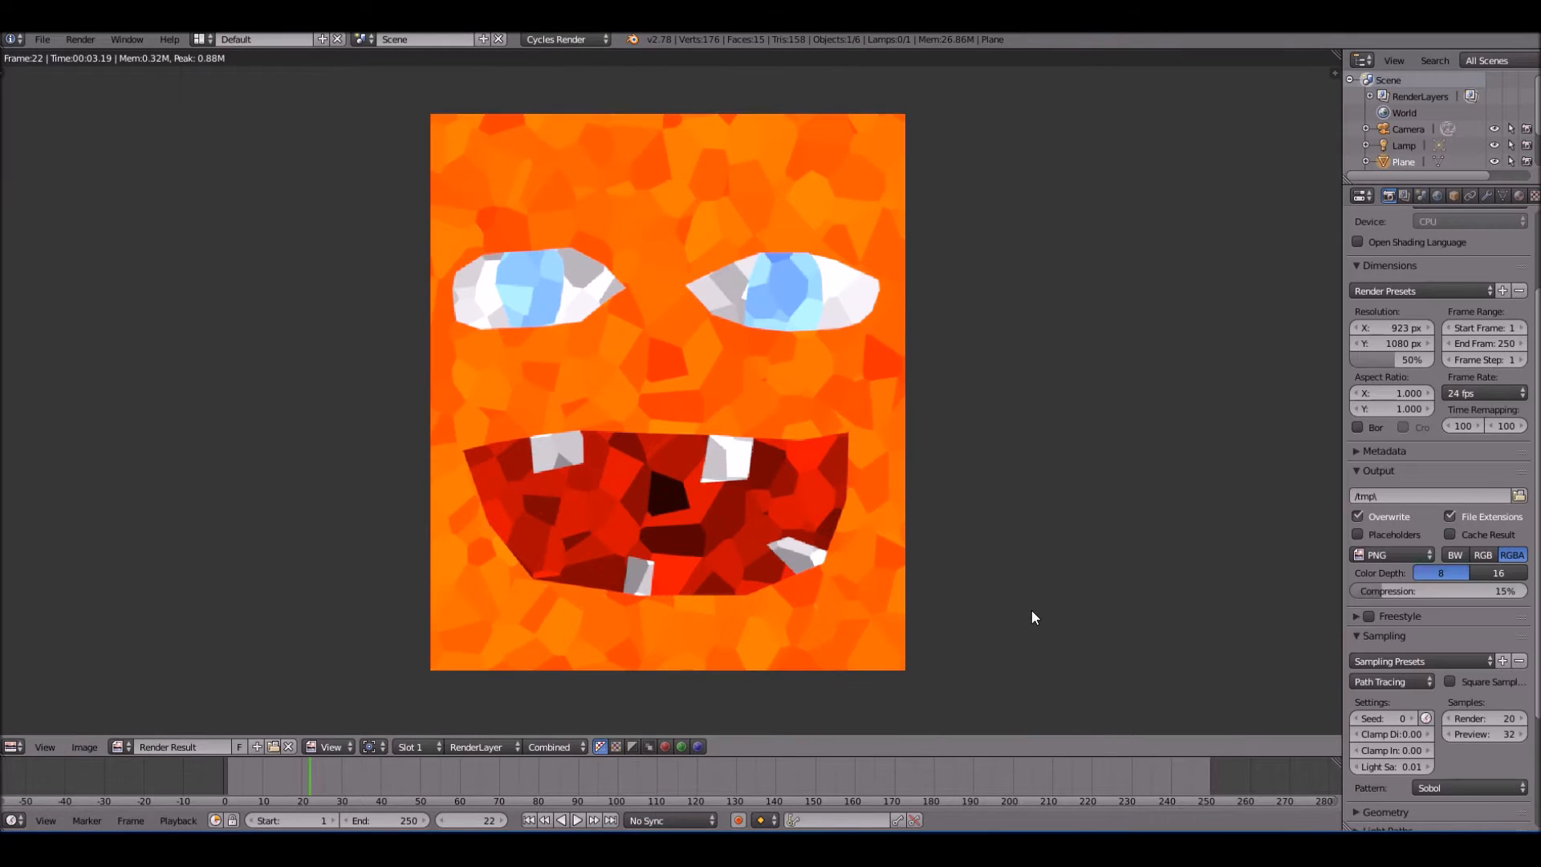
{"action": "scroll", "coordinate": [1032, 611], "scroll_direction": "down", "scroll_amount": 1}
{"action": "scroll", "coordinate": [1033, 611], "scroll_direction": "down", "scroll_amount": 1}
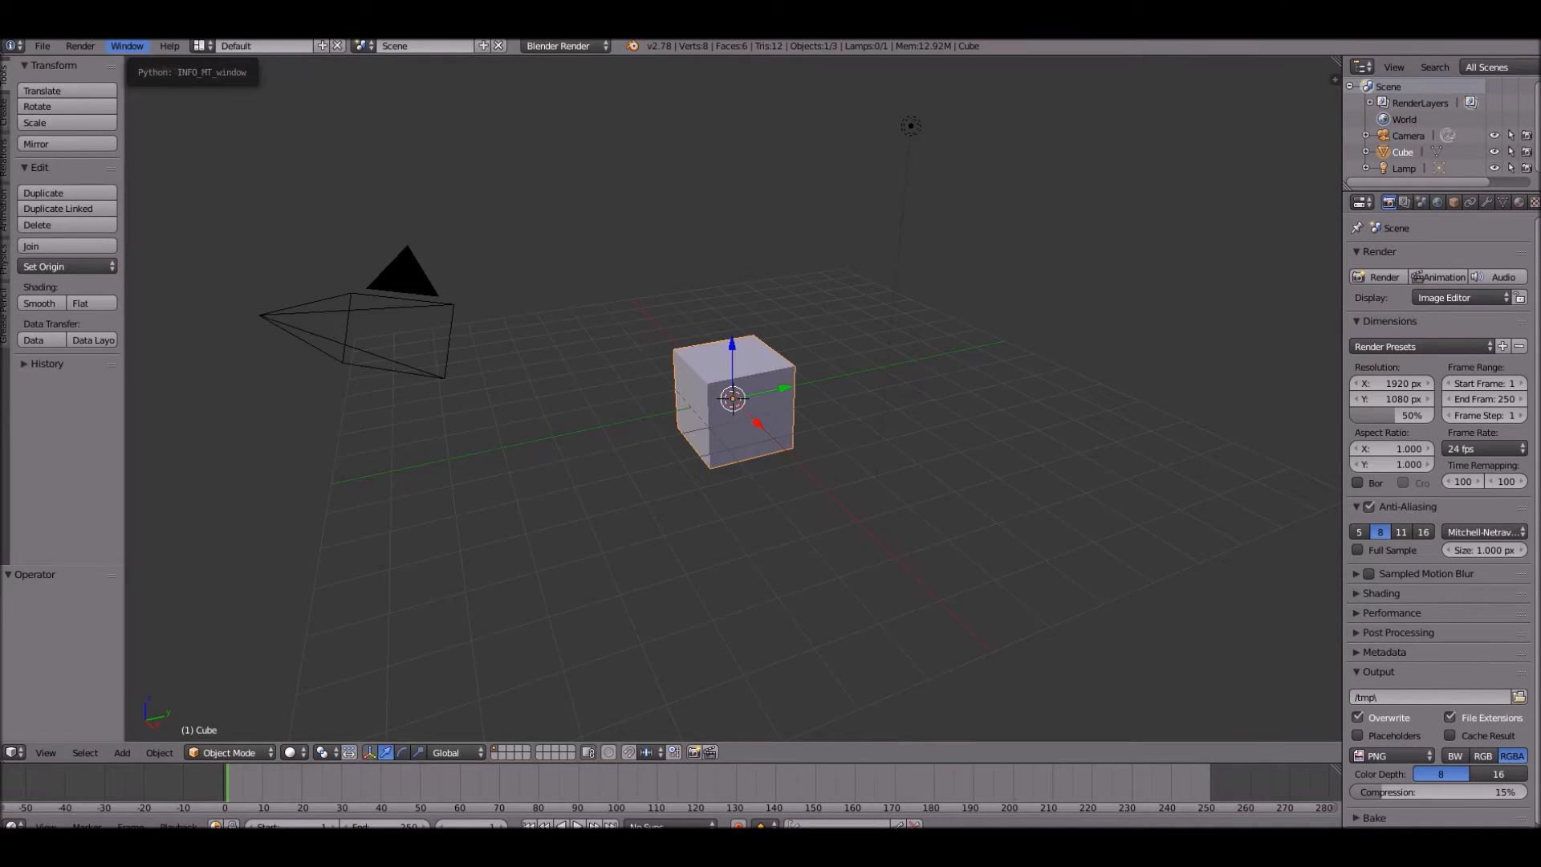
{"action": "scroll", "coordinate": [385, 361], "scroll_direction": "up", "scroll_amount": 3}
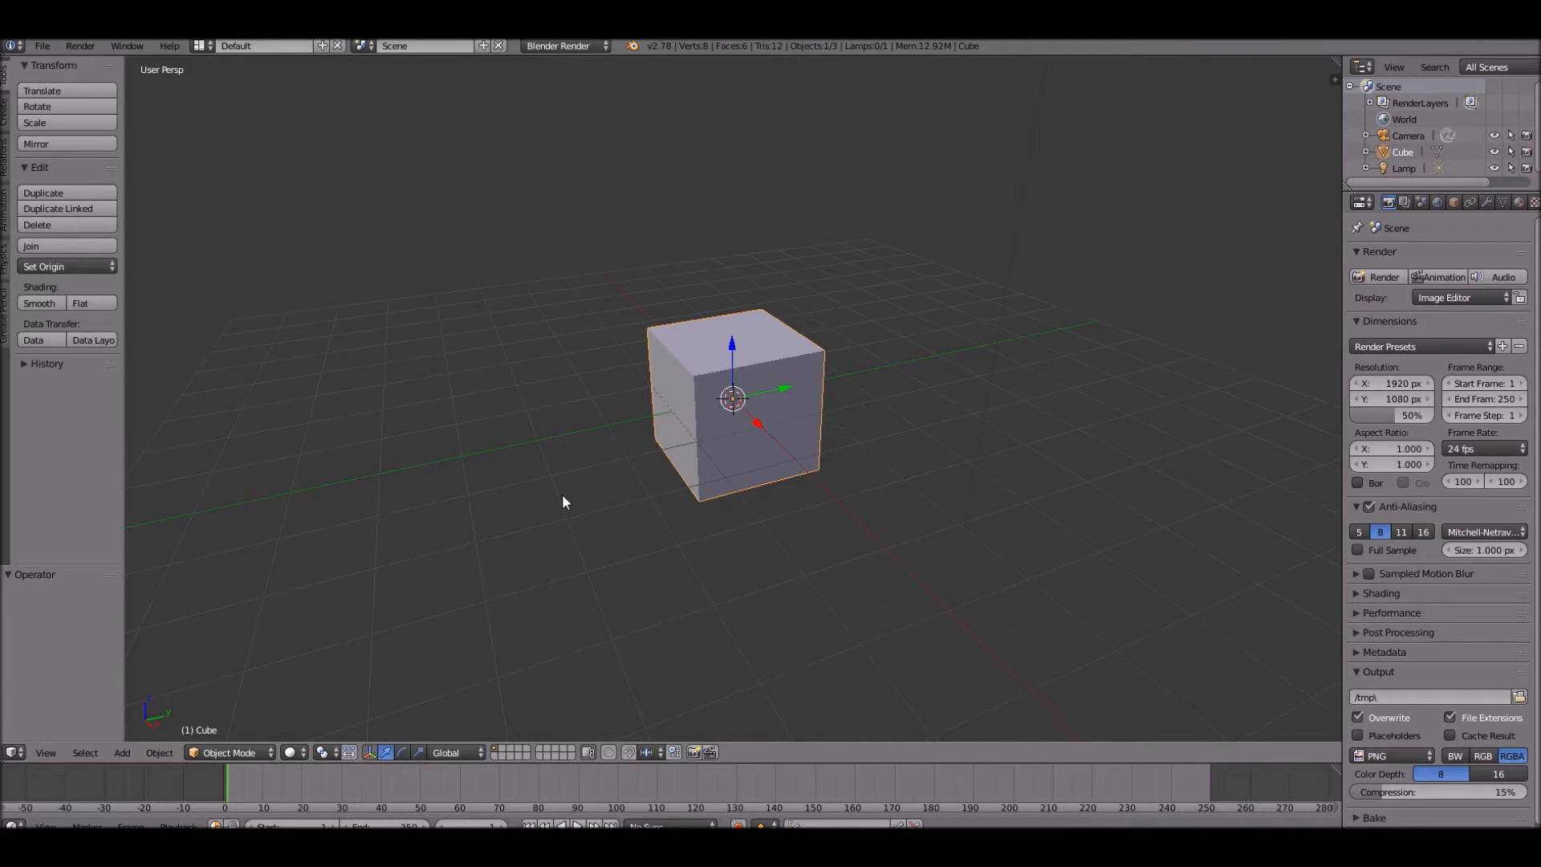
{"action": "scroll", "coordinate": [478, 346], "scroll_direction": "up", "scroll_amount": 2}
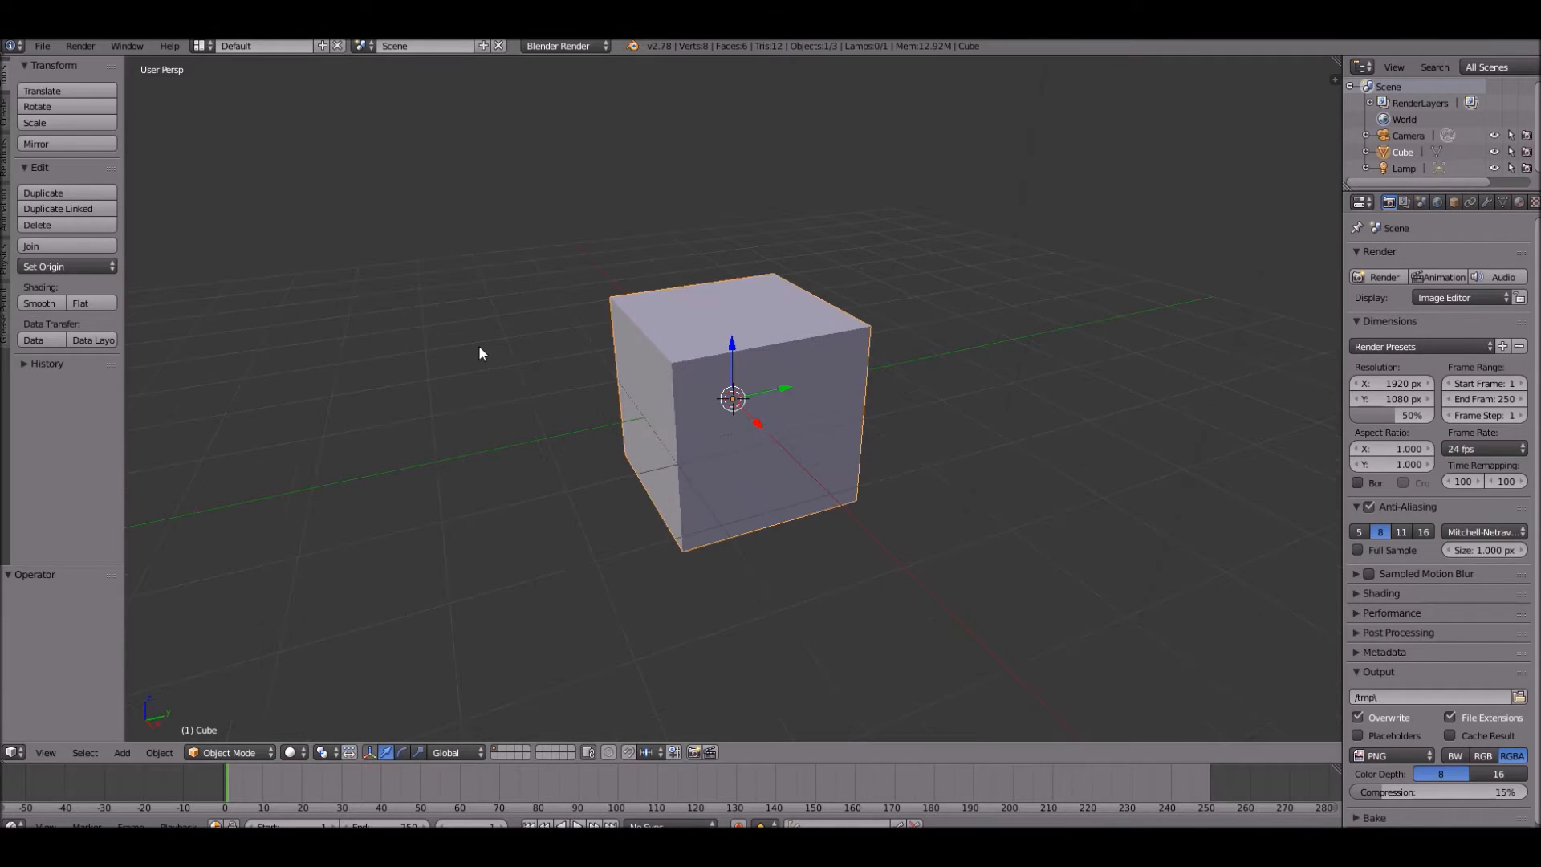
{"action": "scroll", "coordinate": [656, 386], "scroll_direction": "down", "scroll_amount": 2}
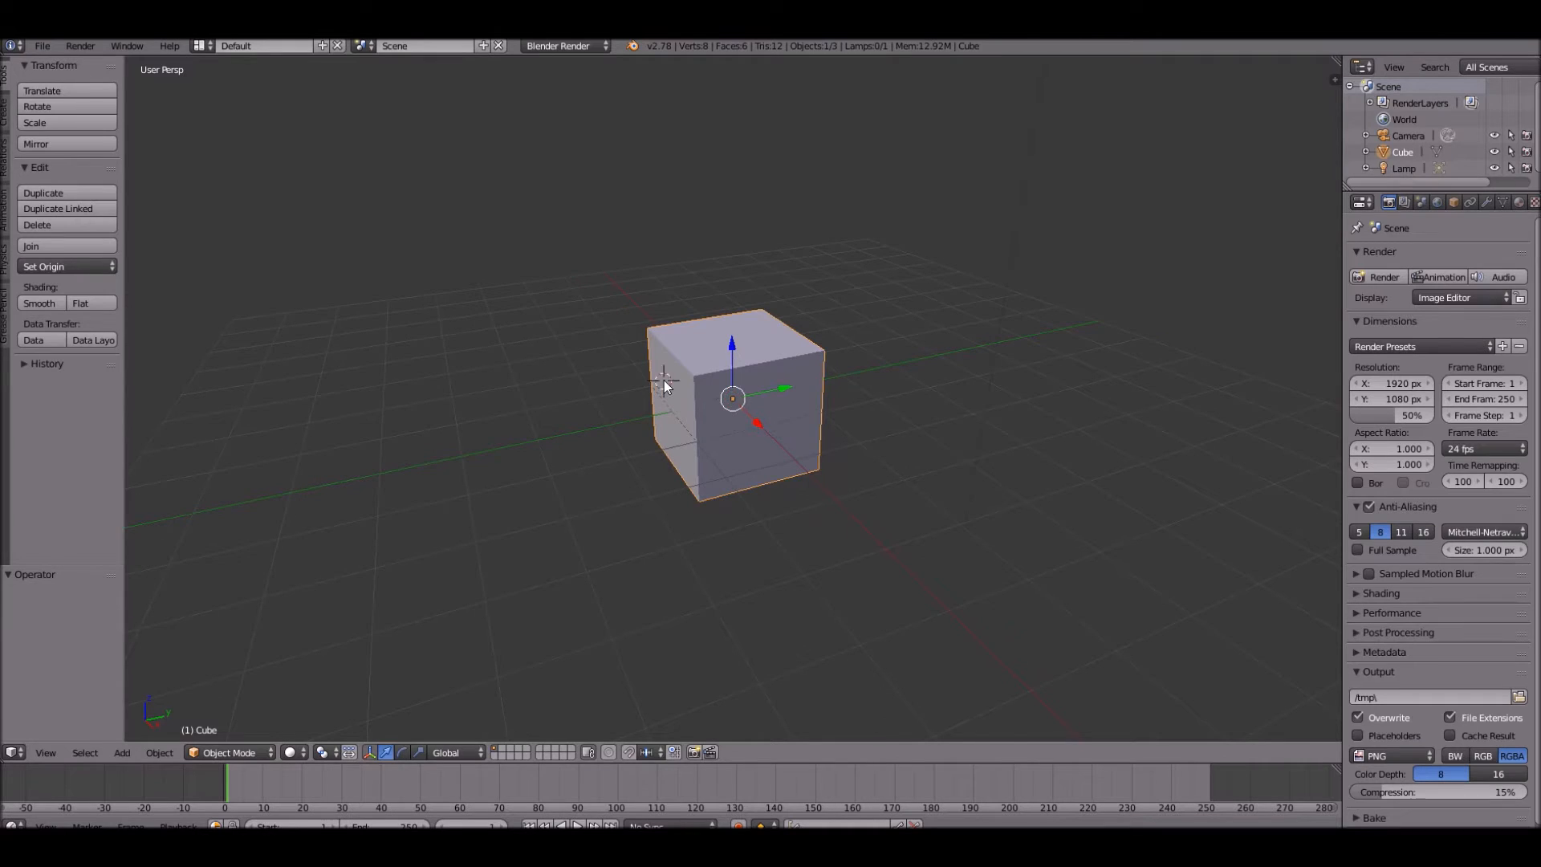
- Delete the cube and add a plane at the world centre rotated 90° on X to stand upright
{"action": "key", "text": "x"}
{"action": "left_click", "coordinate": [662, 383]}
{"action": "key", "text": "shift+s"}
{"action": "left_click", "coordinate": [666, 387]}
{"action": "key", "text": "shift+a"}
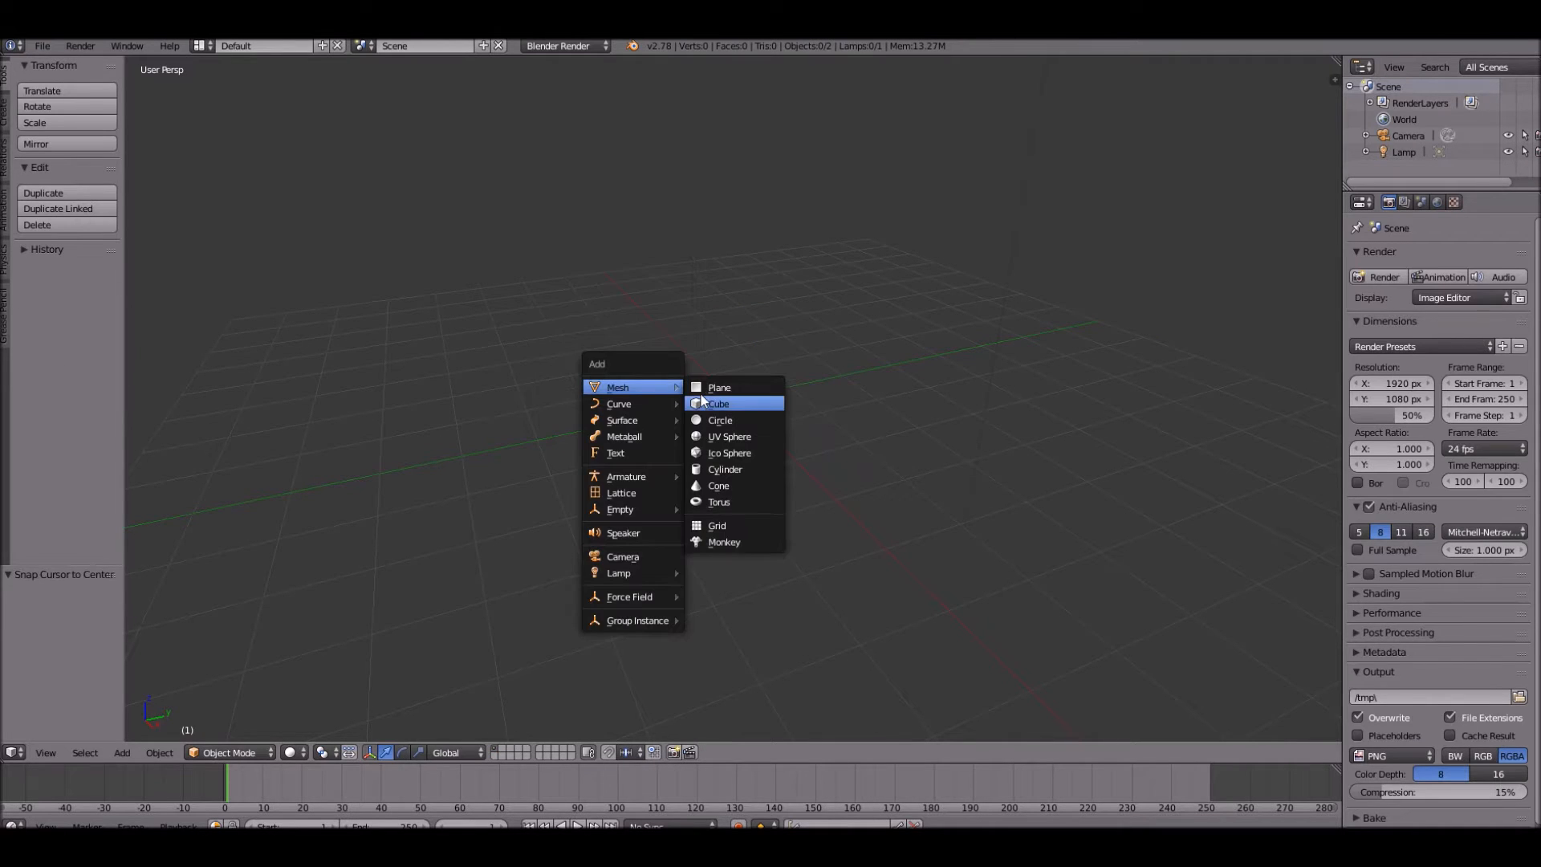
{"action": "left_click", "coordinate": [718, 386]}
{"action": "type", "text": "ry"}
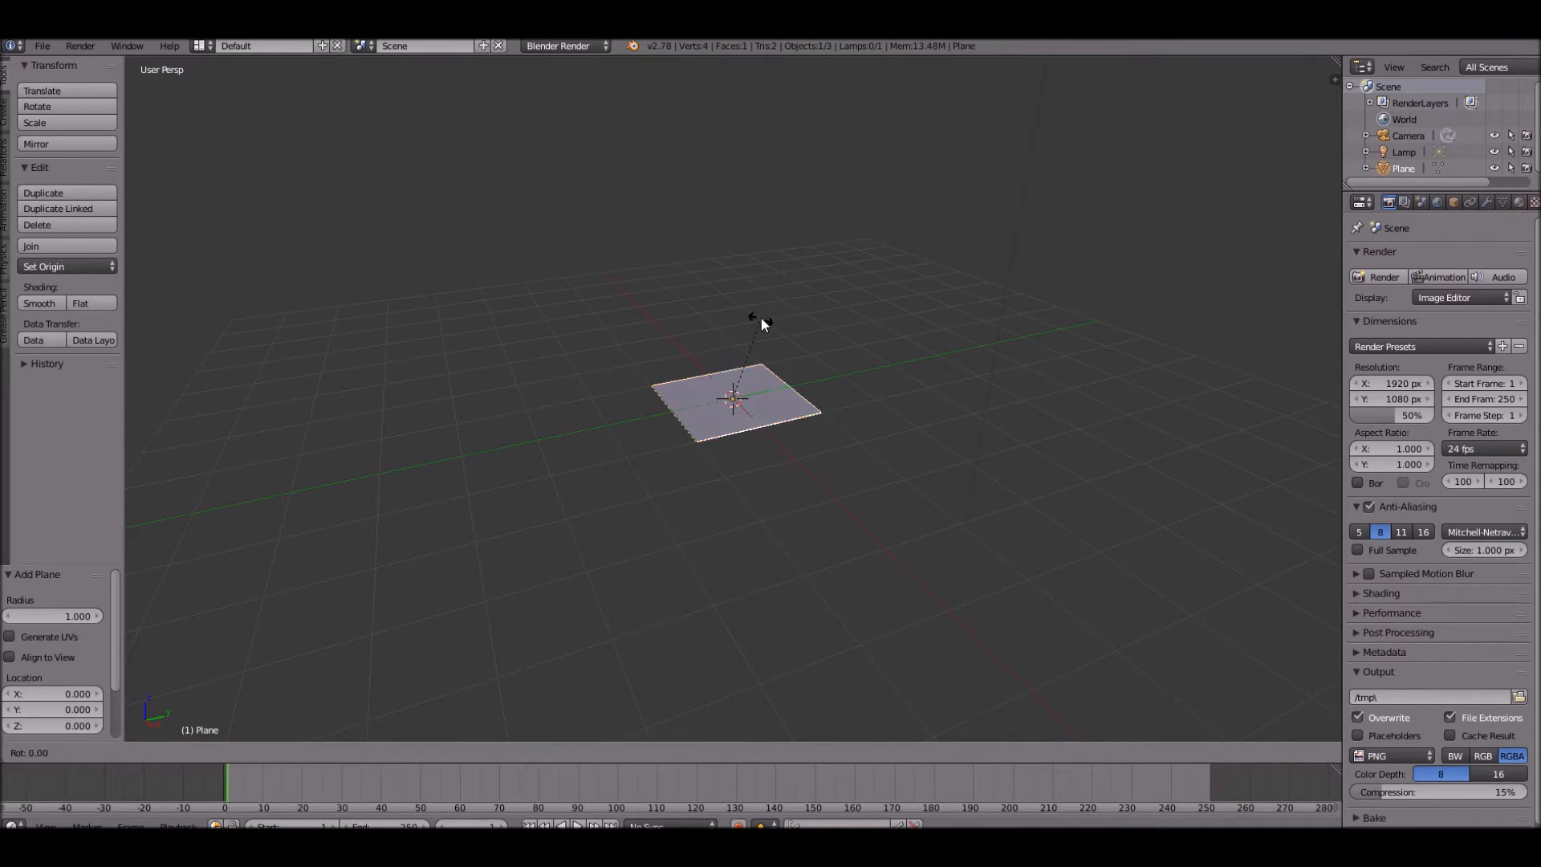
{"action": "type", "text": "90"}
{"action": "key", "text": "Return"}
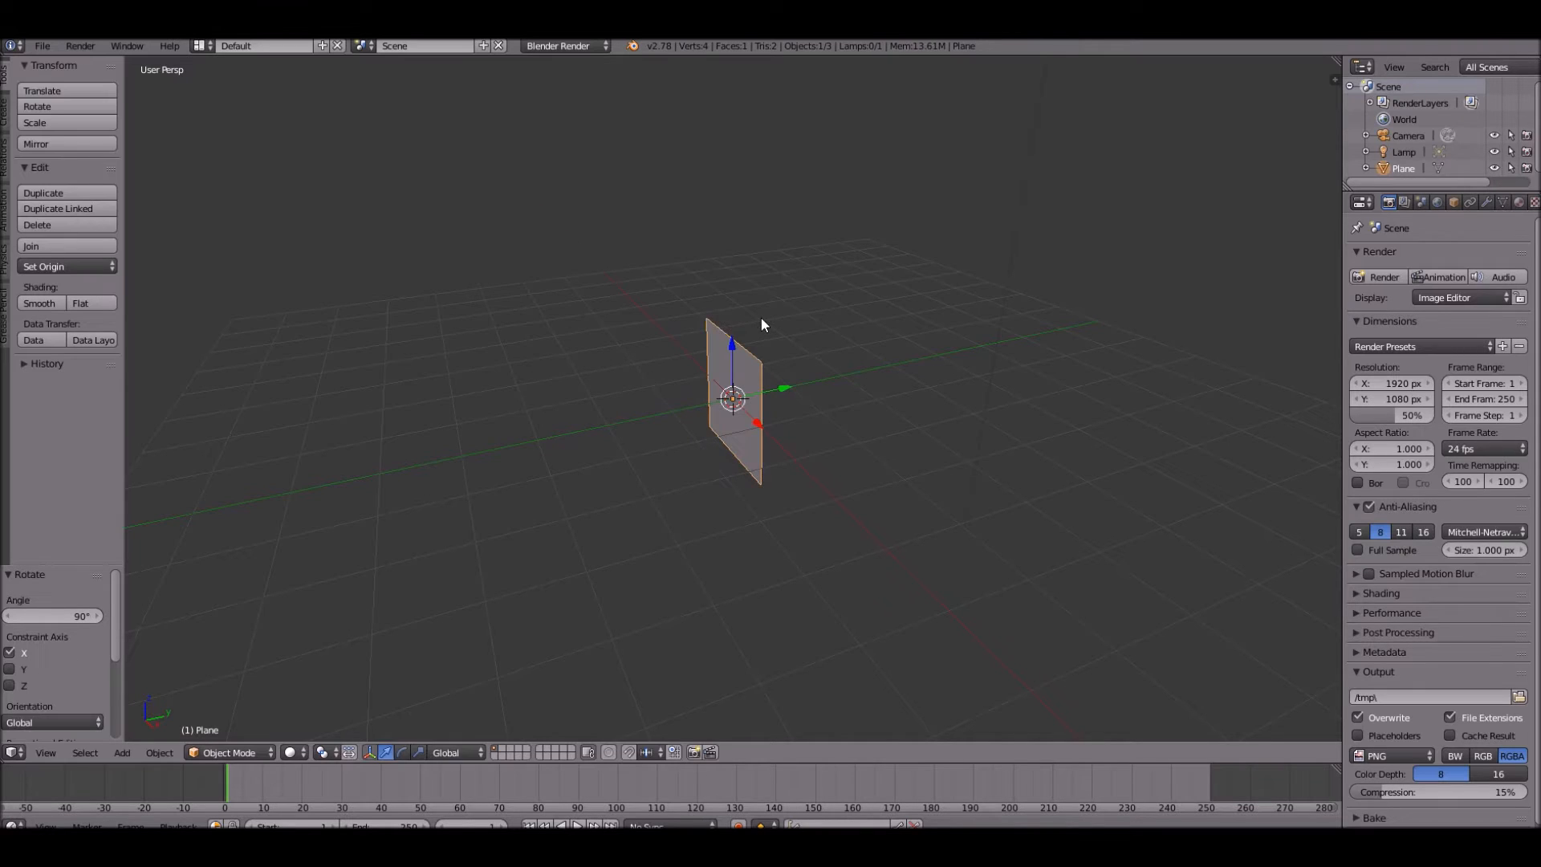
- Align the camera to the front view and set the render resolution to 923 × 1080
{"action": "key", "text": "KP_1"}
{"action": "key", "text": "ctrl+alt+KP_0"}
{"action": "scroll", "coordinate": [721, 302], "scroll_direction": "up", "scroll_amount": 1}
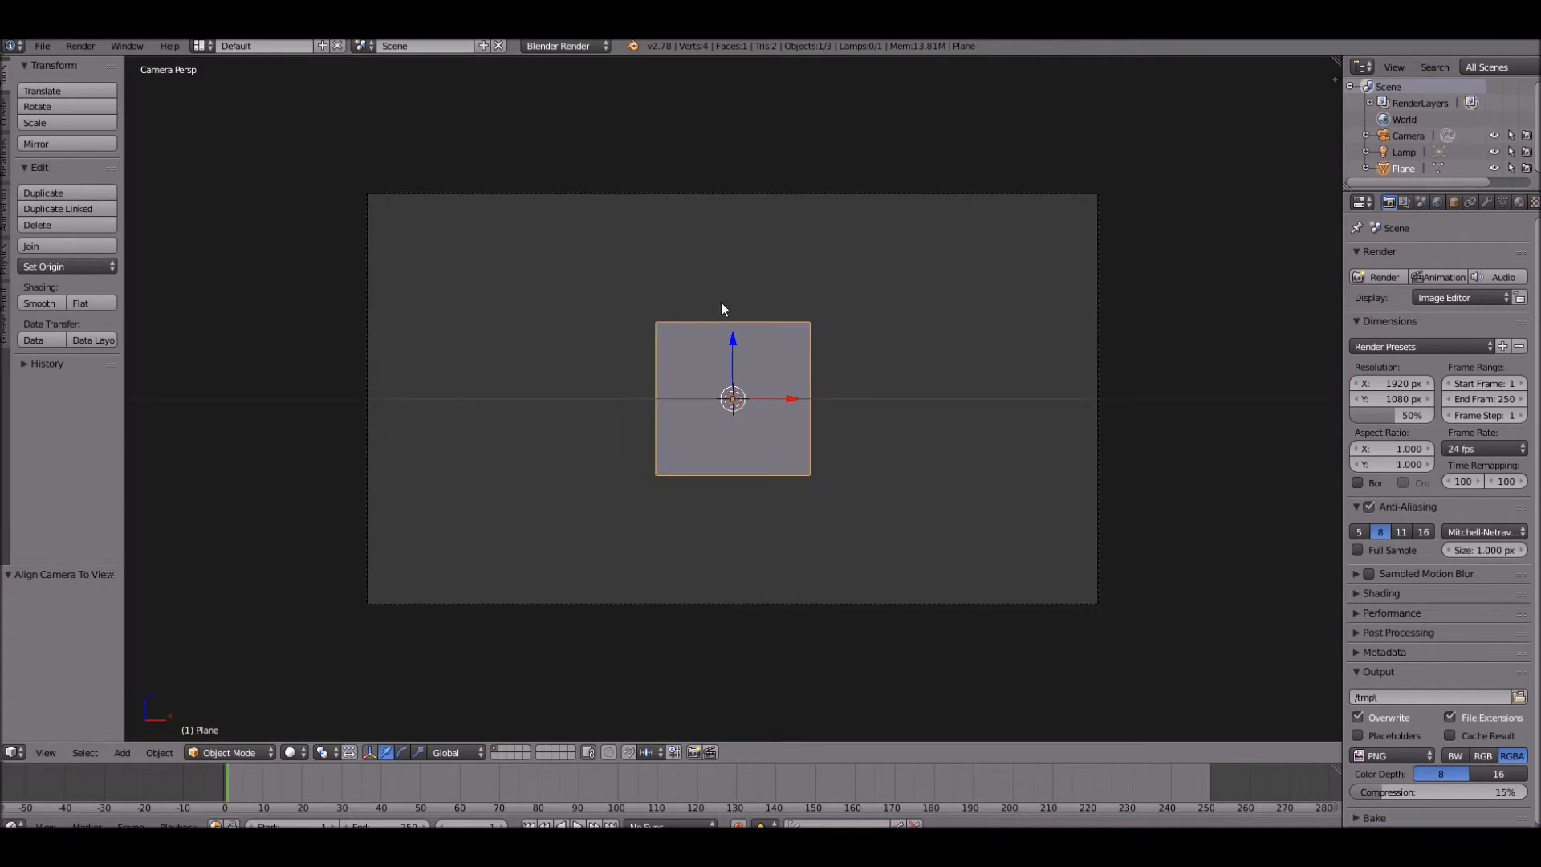
{"action": "right_click", "coordinate": [816, 230]}
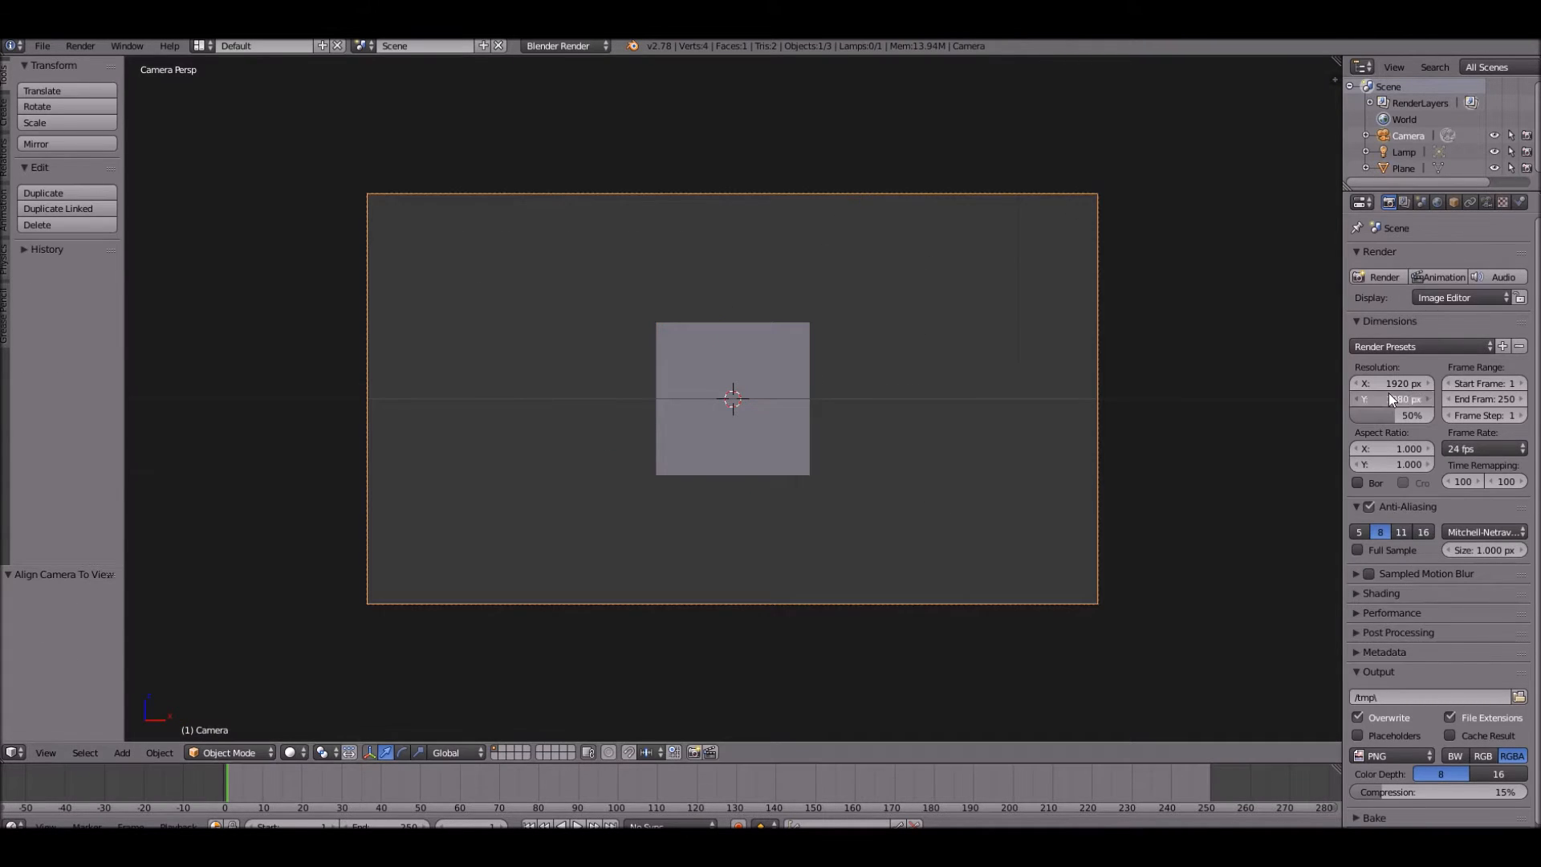
{"action": "key", "text": "Return"}
{"action": "left_click_drag", "start_coordinate": [1388, 385], "coordinate": [1112, 428]}
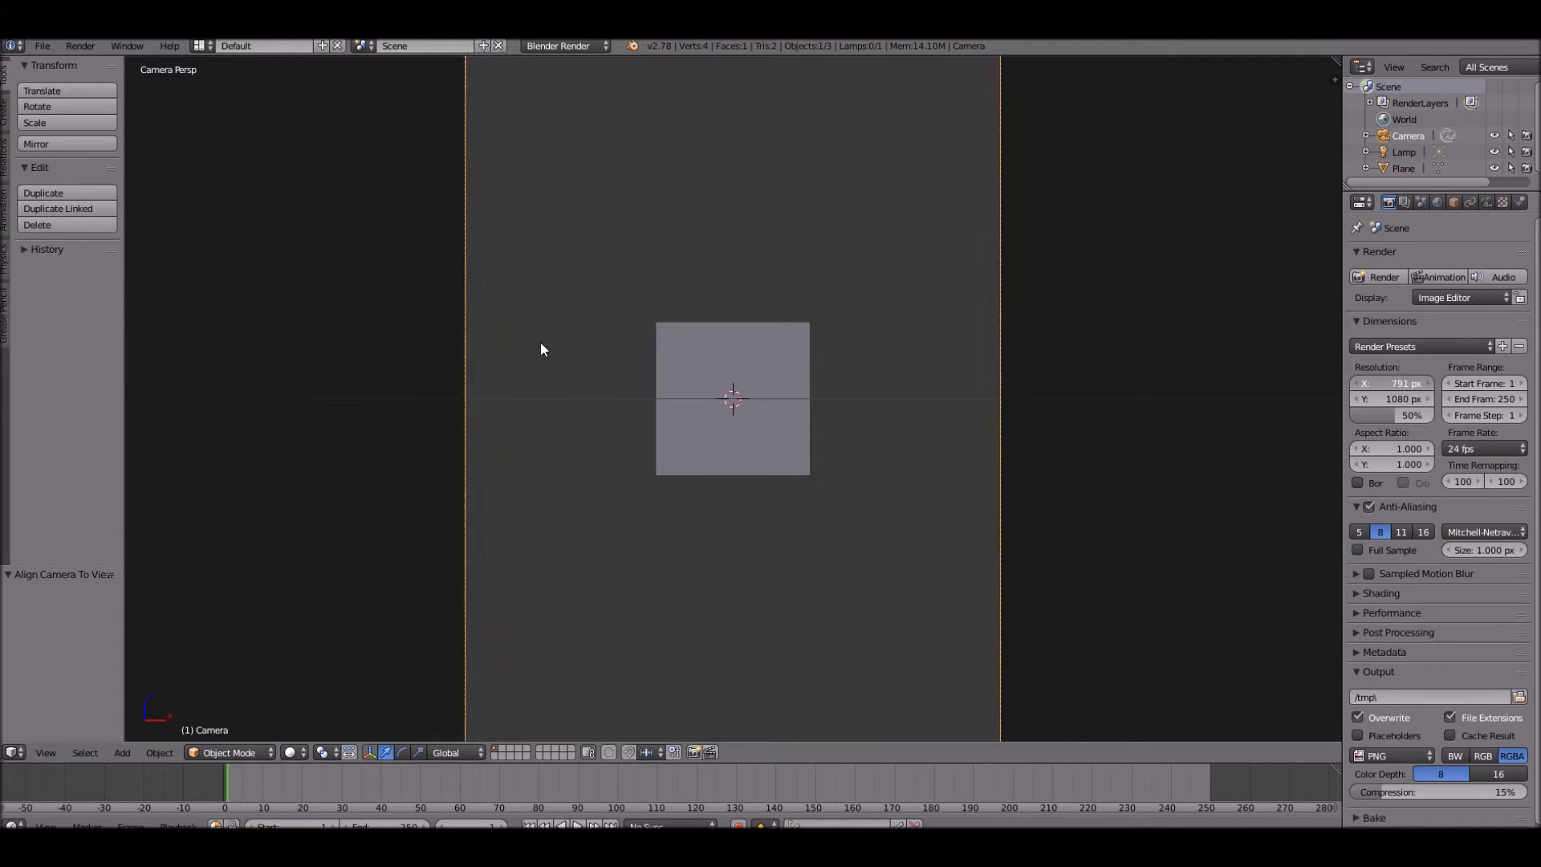
{"action": "scroll", "coordinate": [1111, 427], "scroll_direction": "down", "scroll_amount": 2}
- Scale the plane in width and overall so it fills the tall camera frame, undoing a height scale
{"action": "right_click", "coordinate": [752, 394]}
{"action": "key", "text": "s"}
{"action": "left_click", "coordinate": [977, 417]}
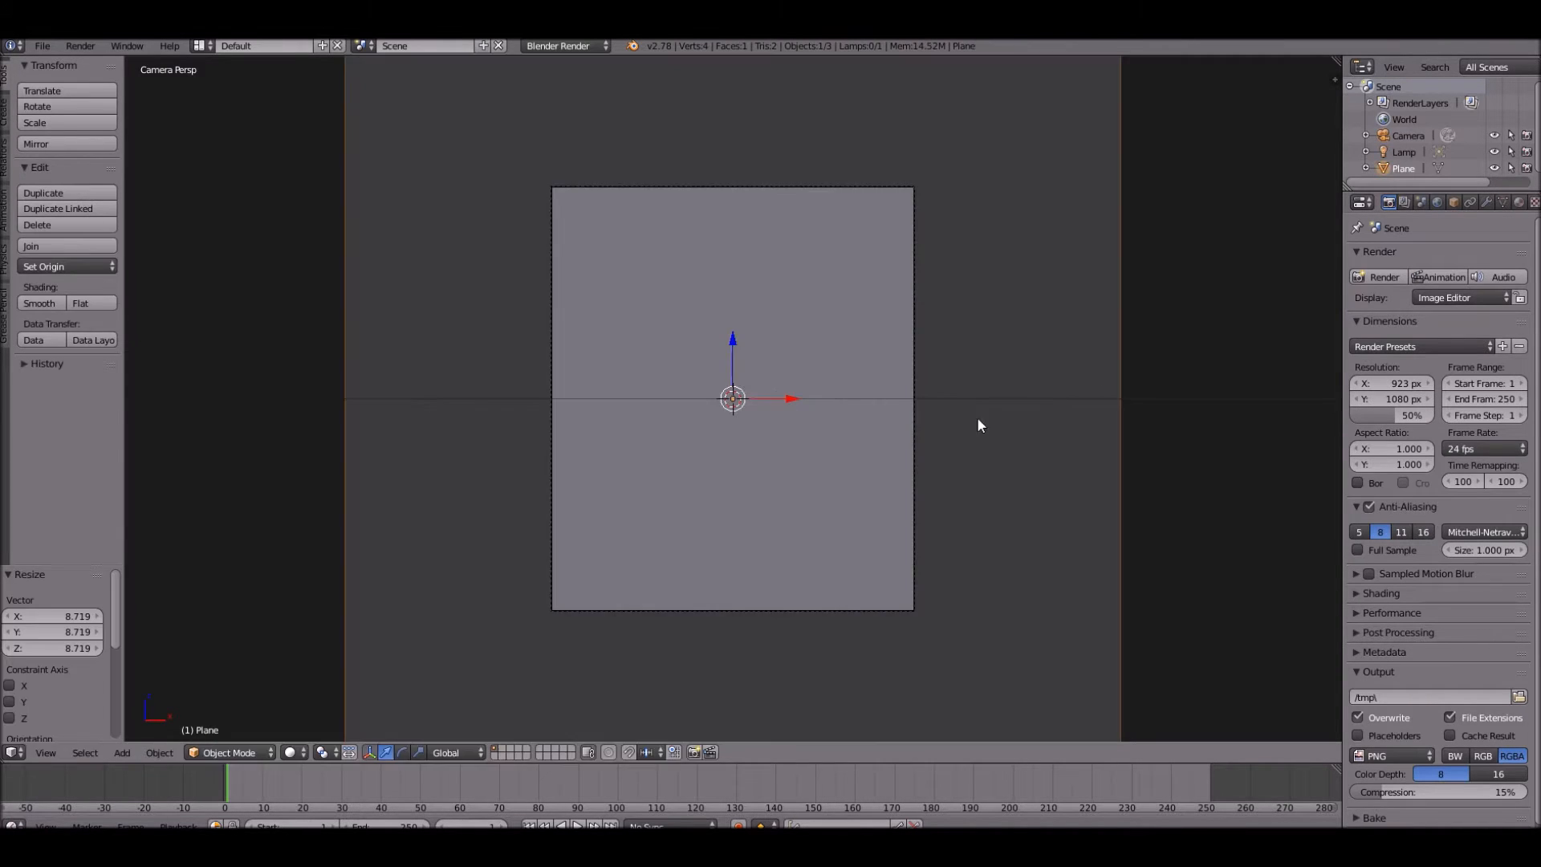
{"action": "key", "text": "s"}
{"action": "key", "text": "x"}
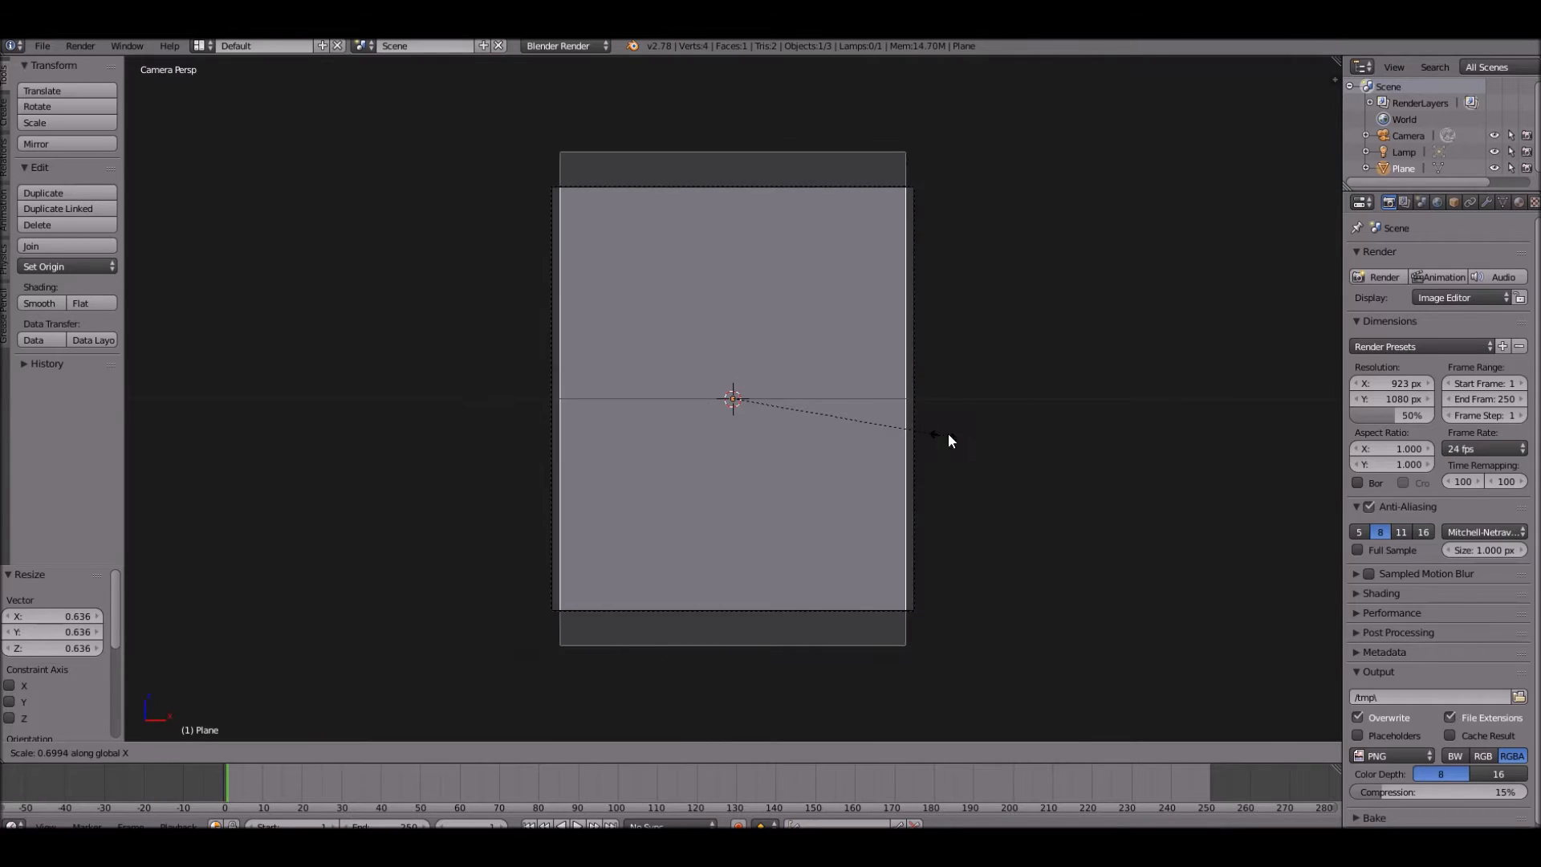
{"action": "left_click", "coordinate": [950, 431]}
{"action": "key", "text": "s"}
{"action": "left_click", "coordinate": [1010, 442]}
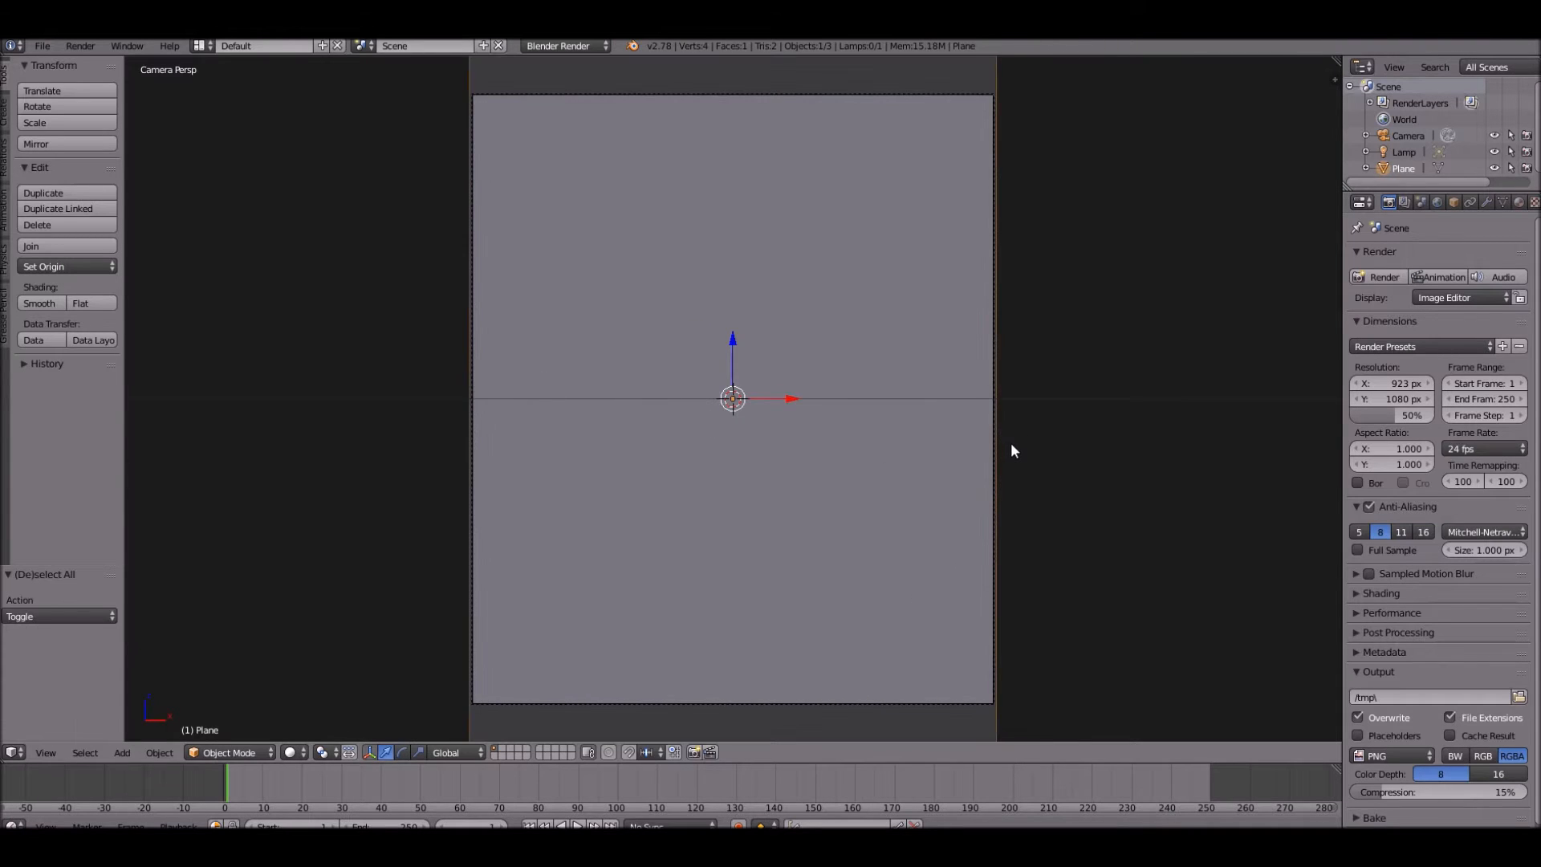
{"action": "key", "text": "a"}
{"action": "key", "text": "a"}
{"action": "key", "text": "s"}
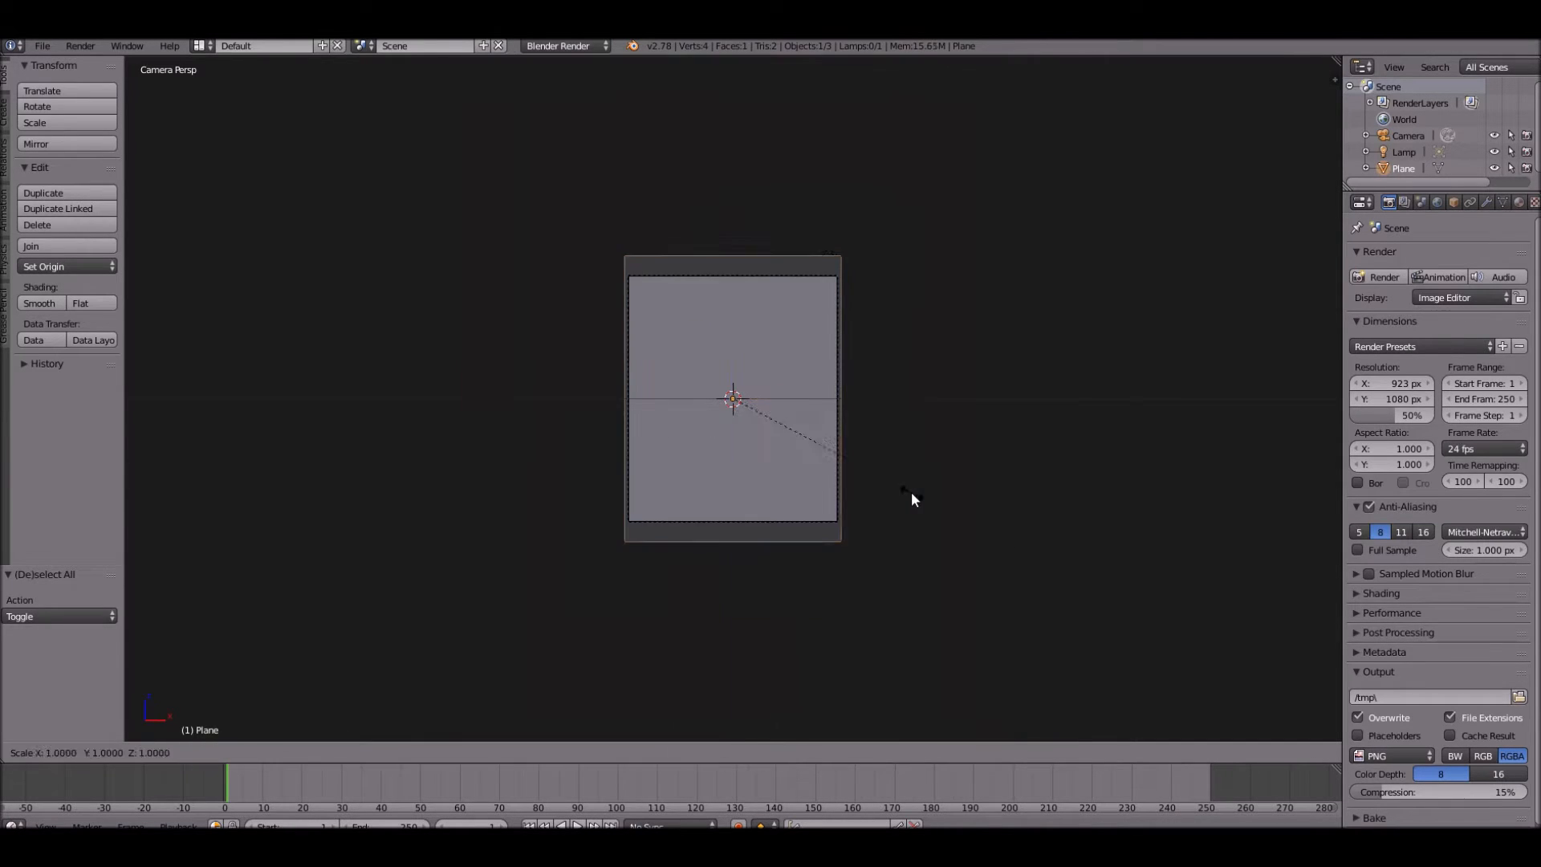
{"action": "key", "text": "z"}
{"action": "left_click", "coordinate": [900, 465]}
{"action": "key", "text": "ctrl+z"}
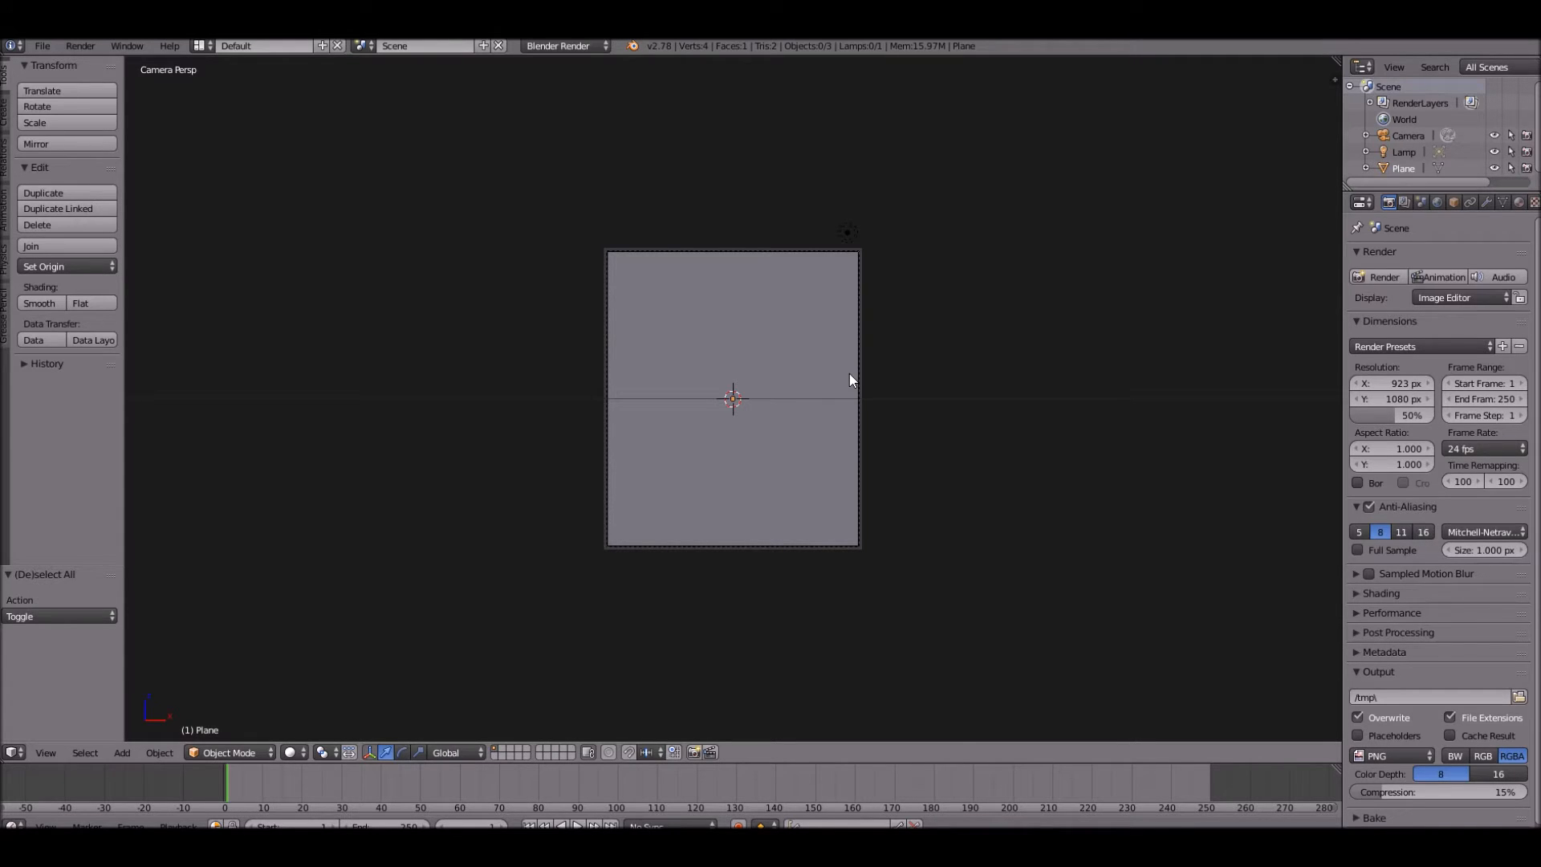
{"action": "scroll", "coordinate": [850, 380], "scroll_direction": "up", "scroll_amount": 3}
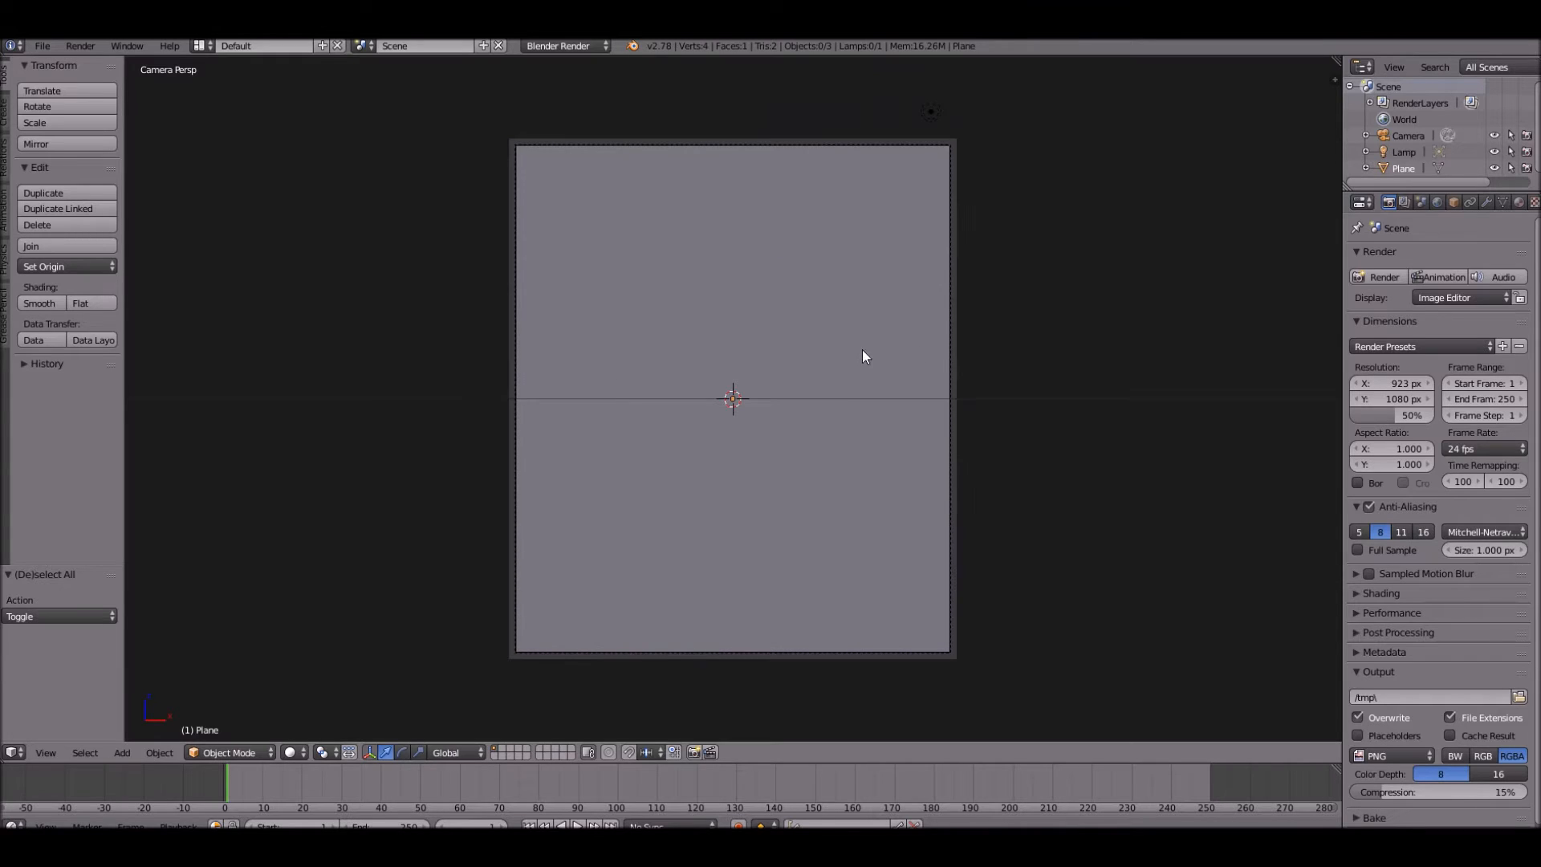
- Switch the render engine to Cycles and give the plane a new material named Mosiac Base
{"action": "left_click", "coordinate": [560, 46]}
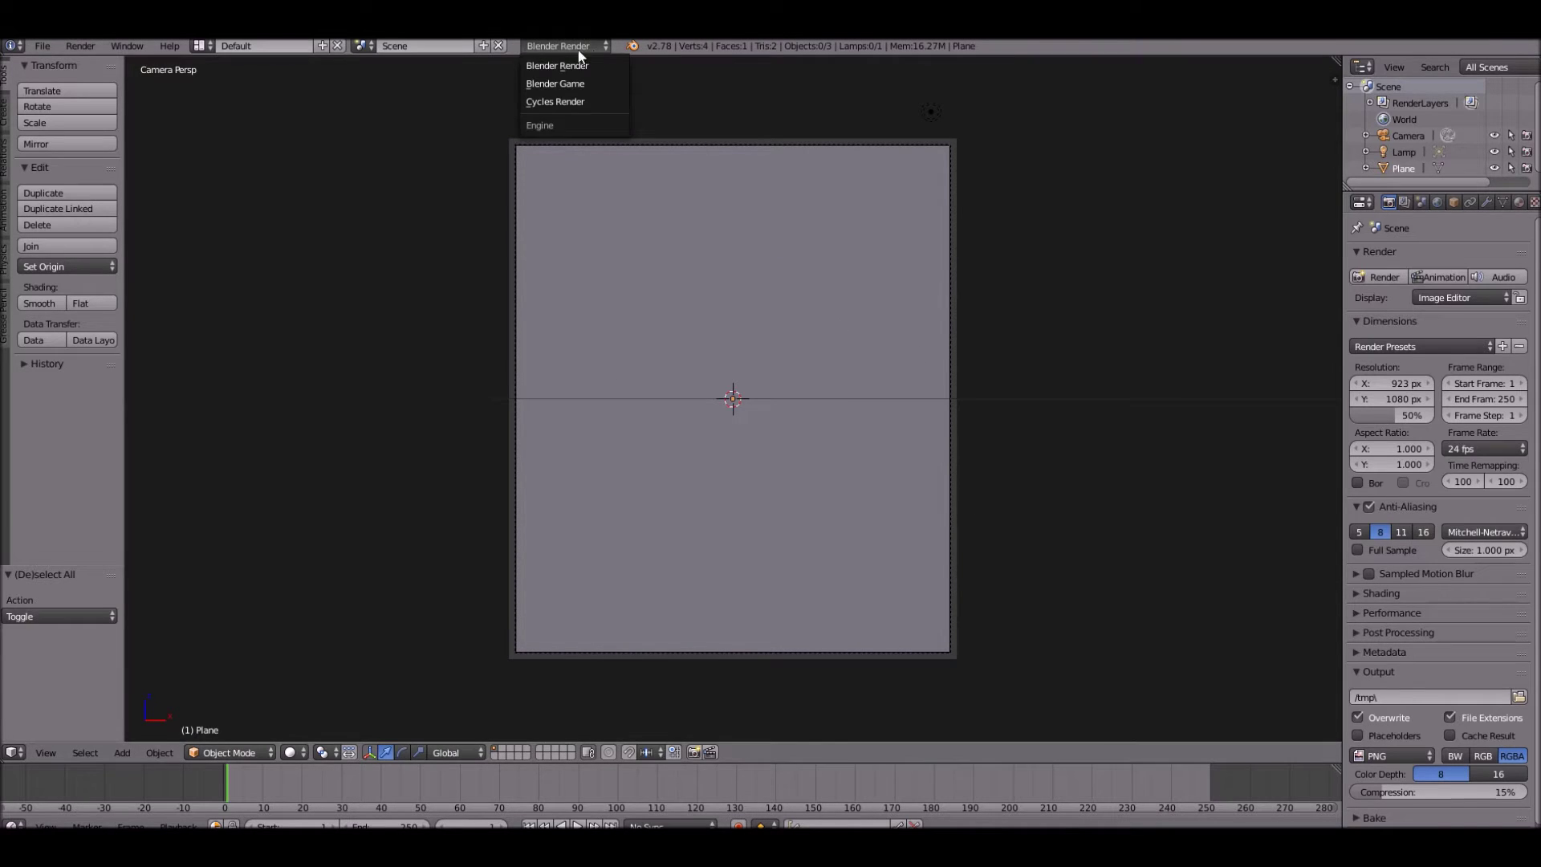
{"action": "left_click", "coordinate": [577, 102]}
{"action": "scroll", "coordinate": [760, 272], "scroll_direction": "up", "scroll_amount": 1}
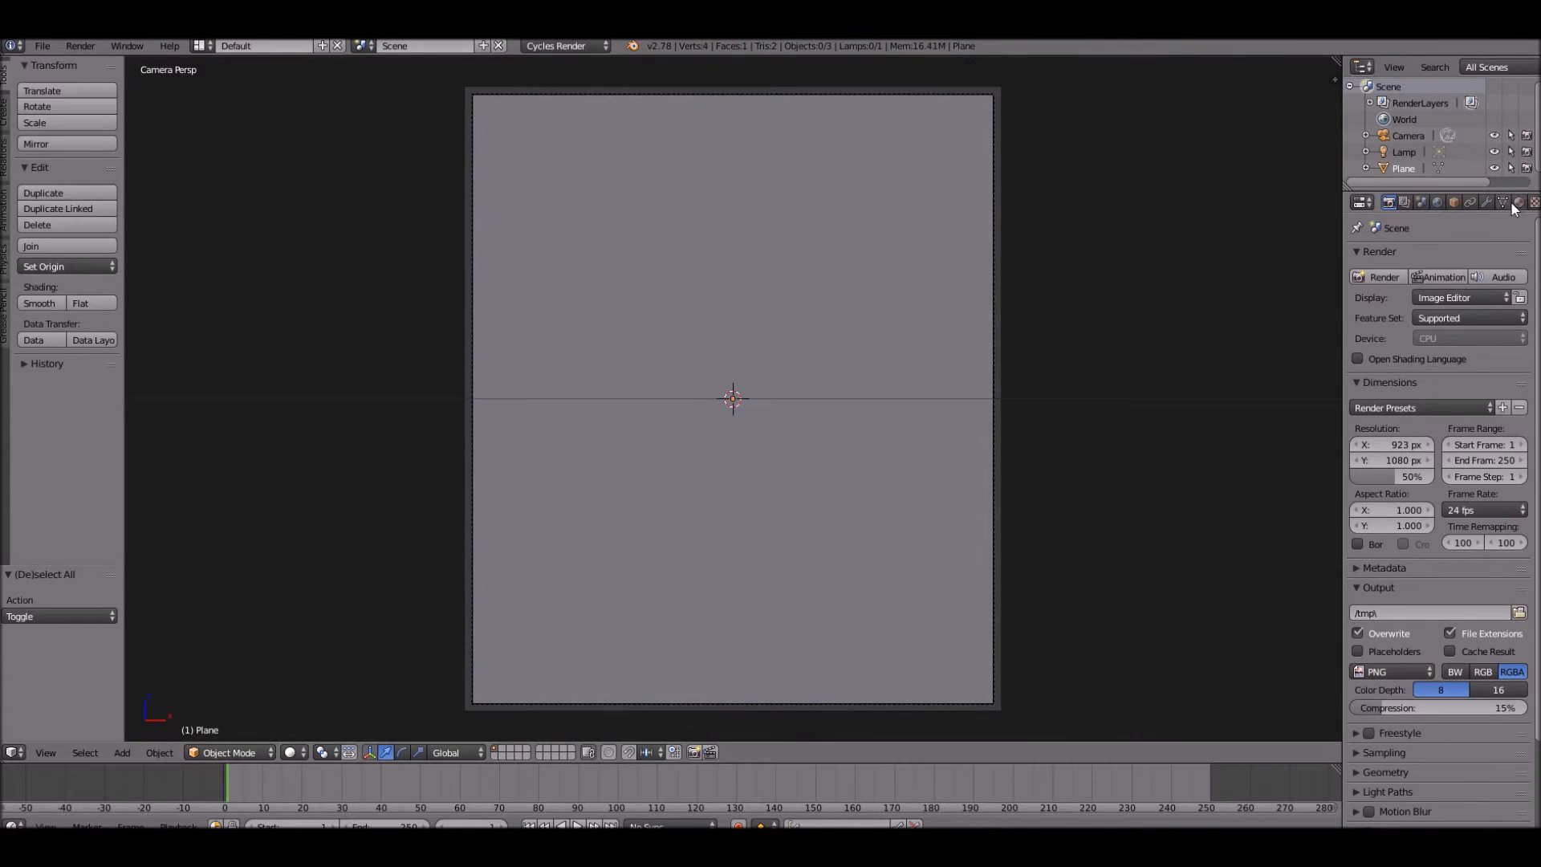
{"action": "left_click", "coordinate": [1517, 202]}
{"action": "left_click", "coordinate": [1396, 306]}
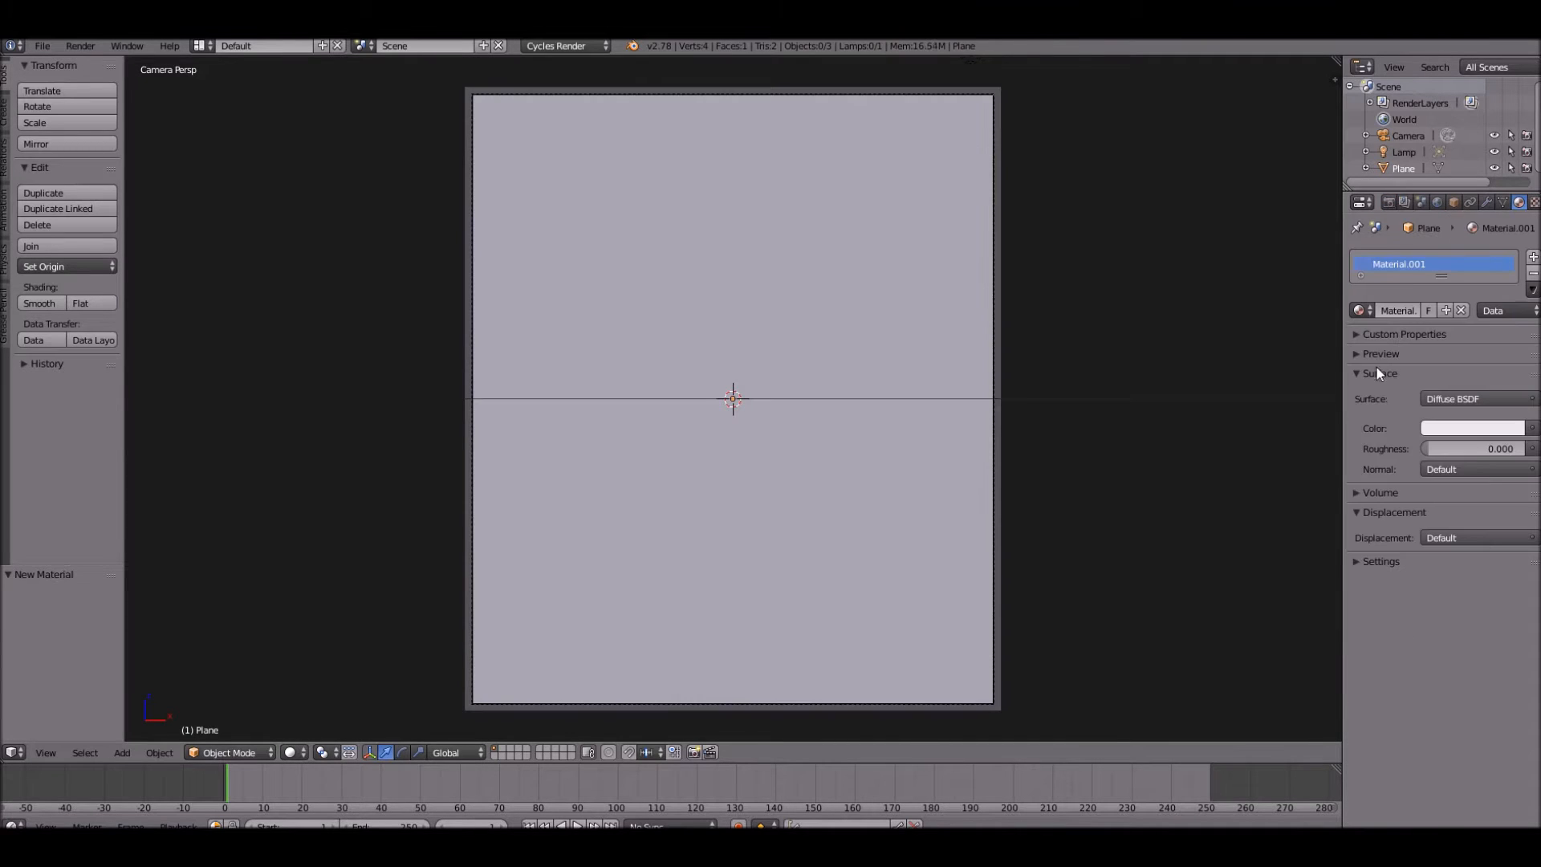
{"action": "type", "text": "M"}
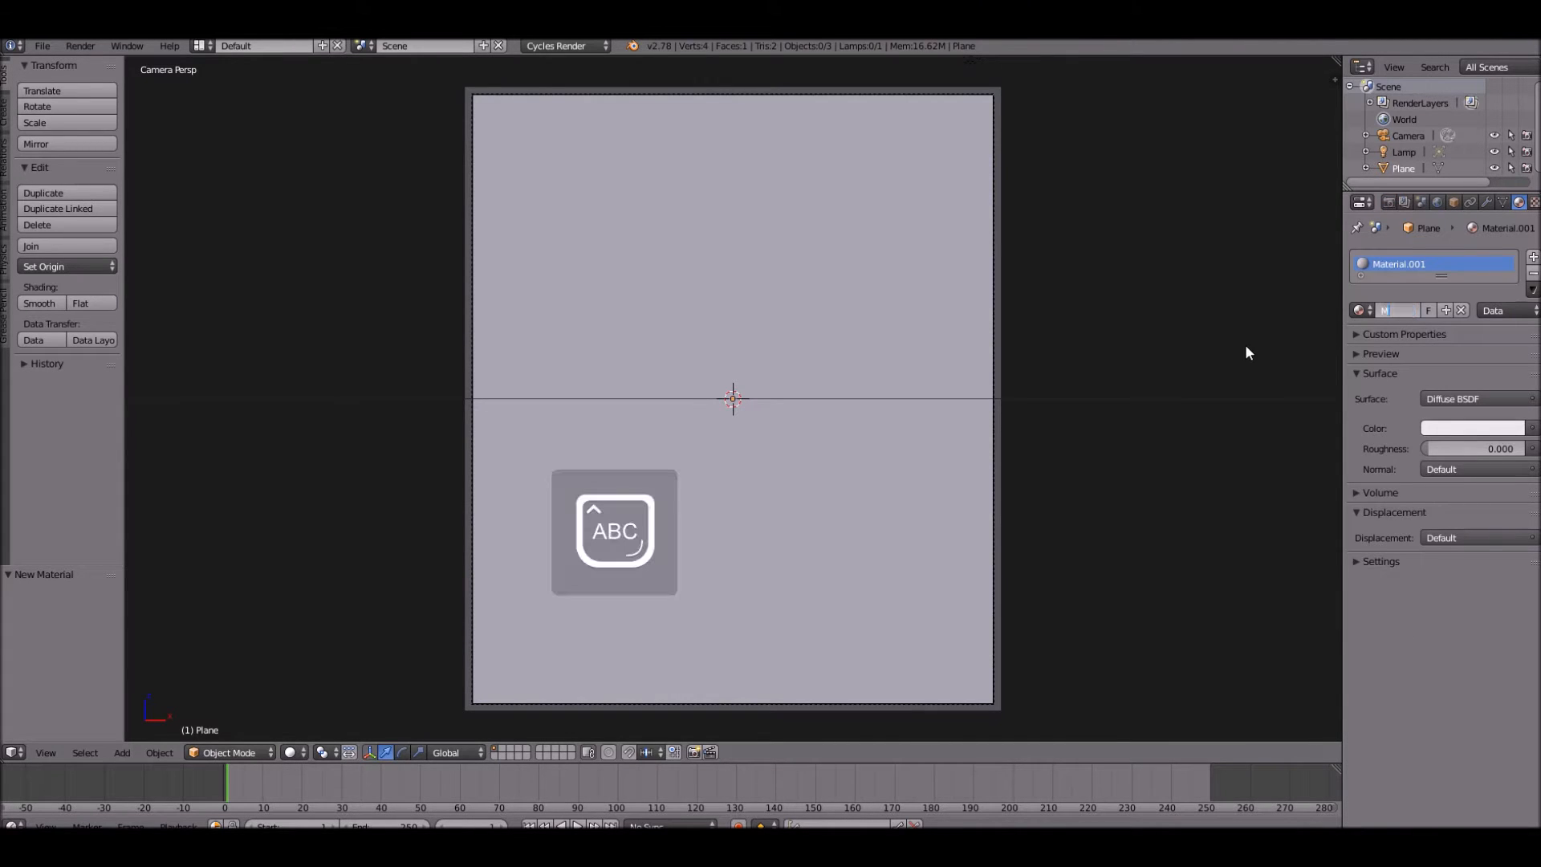
{"action": "type", "text": "osaic"}
{"action": "key", "text": "BackSpace"}
{"action": "key", "text": "BackSpace"}
{"action": "type", "text": "c"}
{"action": "type", "text": " Base"}
{"action": "key", "text": "Return"}
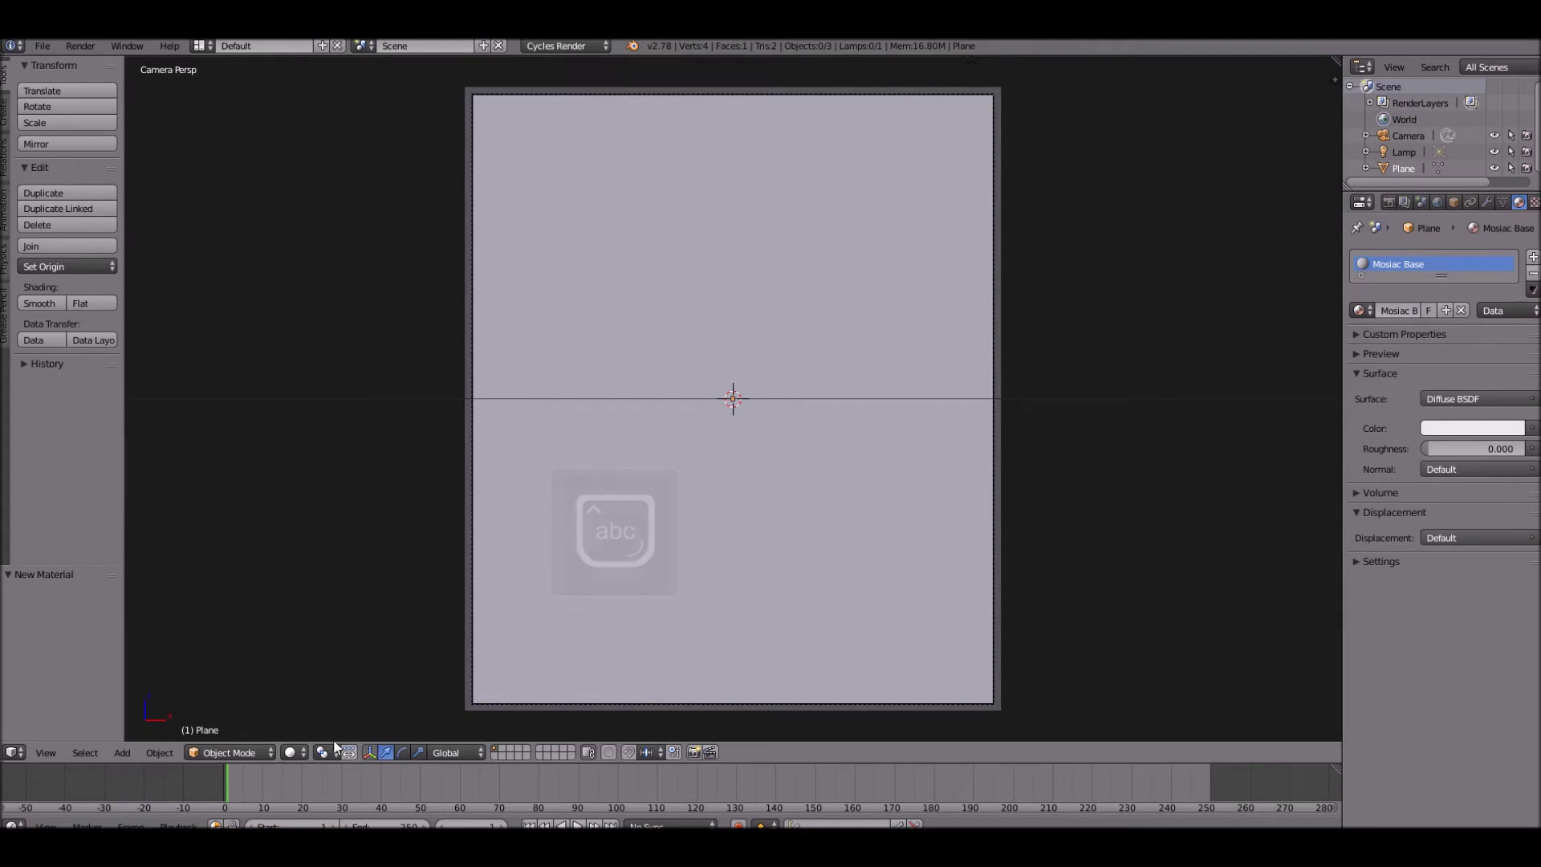
- Preview the plane with Rendered viewport shading, then return to Solid
{"action": "left_click", "coordinate": [294, 752]}
{"action": "left_click", "coordinate": [320, 644]}
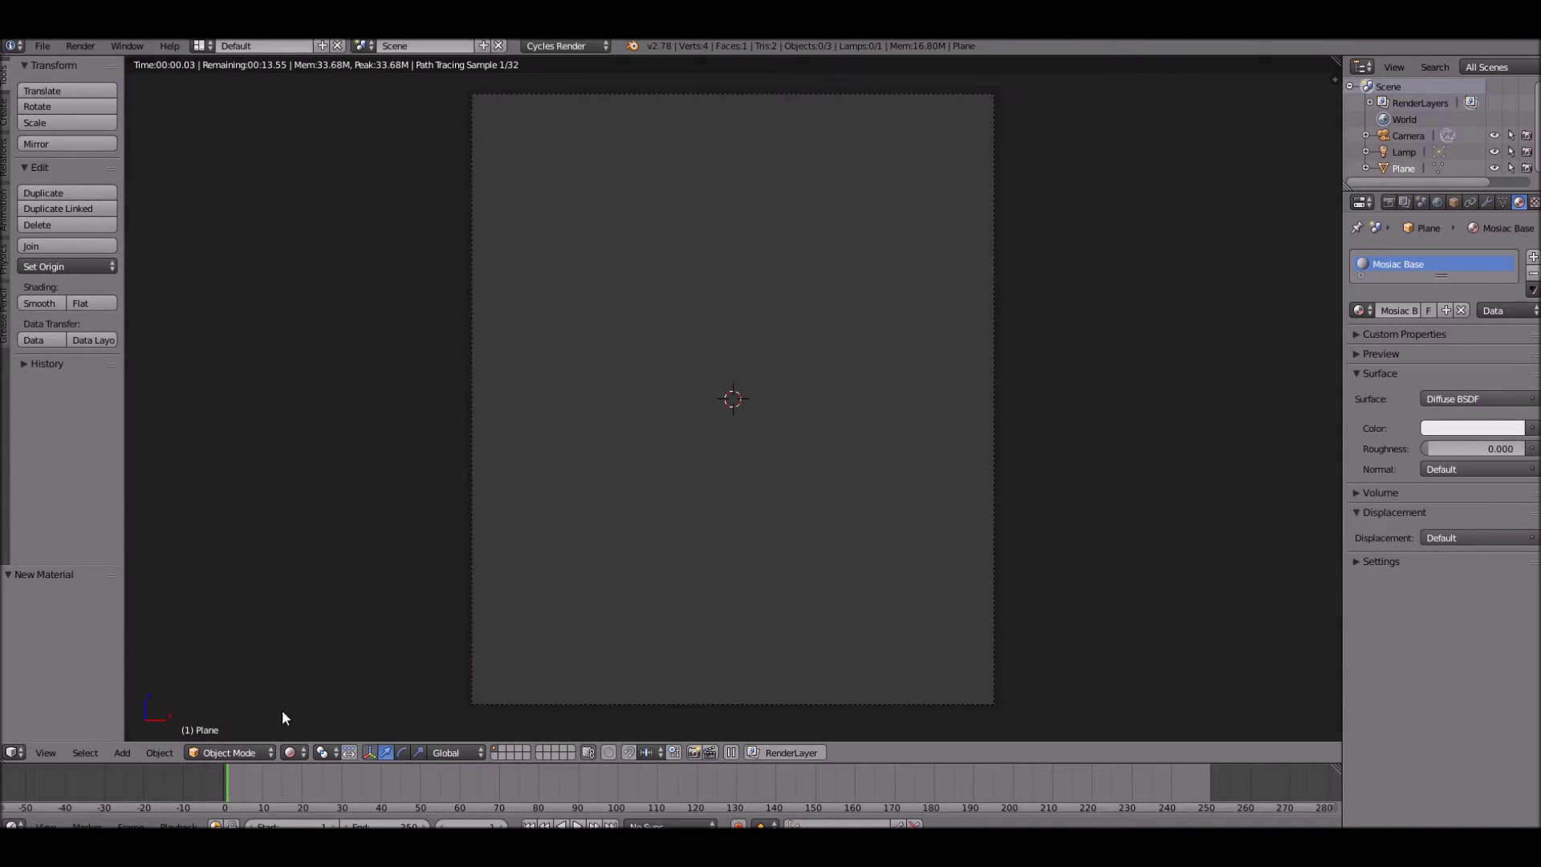
{"action": "left_click", "coordinate": [289, 754]}
{"action": "left_click", "coordinate": [319, 693]}
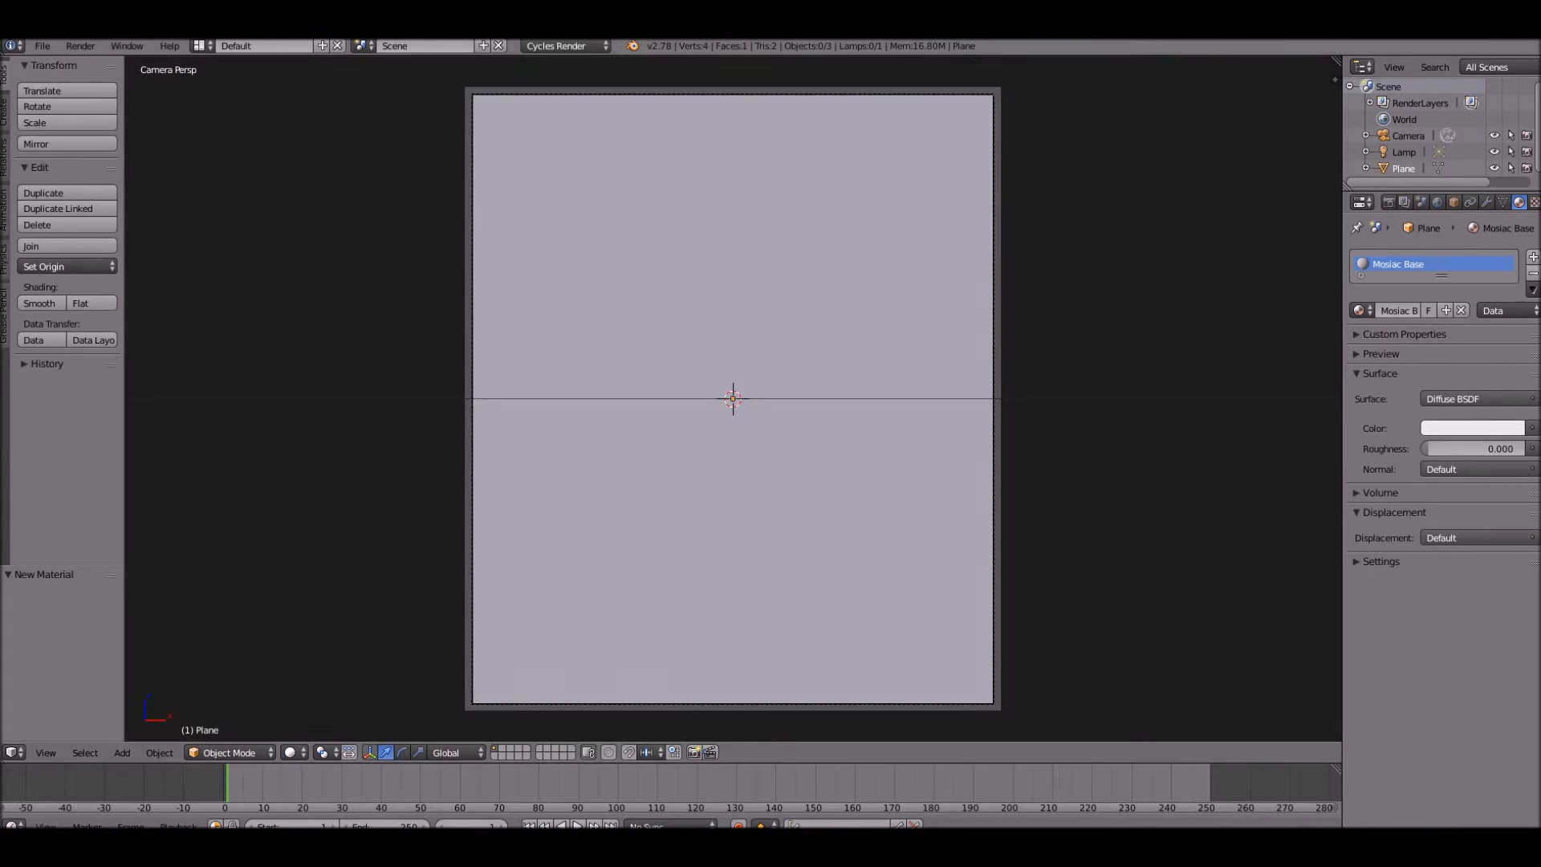
- Split off a Node Editor, delete the Diffuse BSDF and wire an Emission node into Surface
{"action": "left_click_drag", "start_coordinate": [1335, 62], "coordinate": [744, 514]}
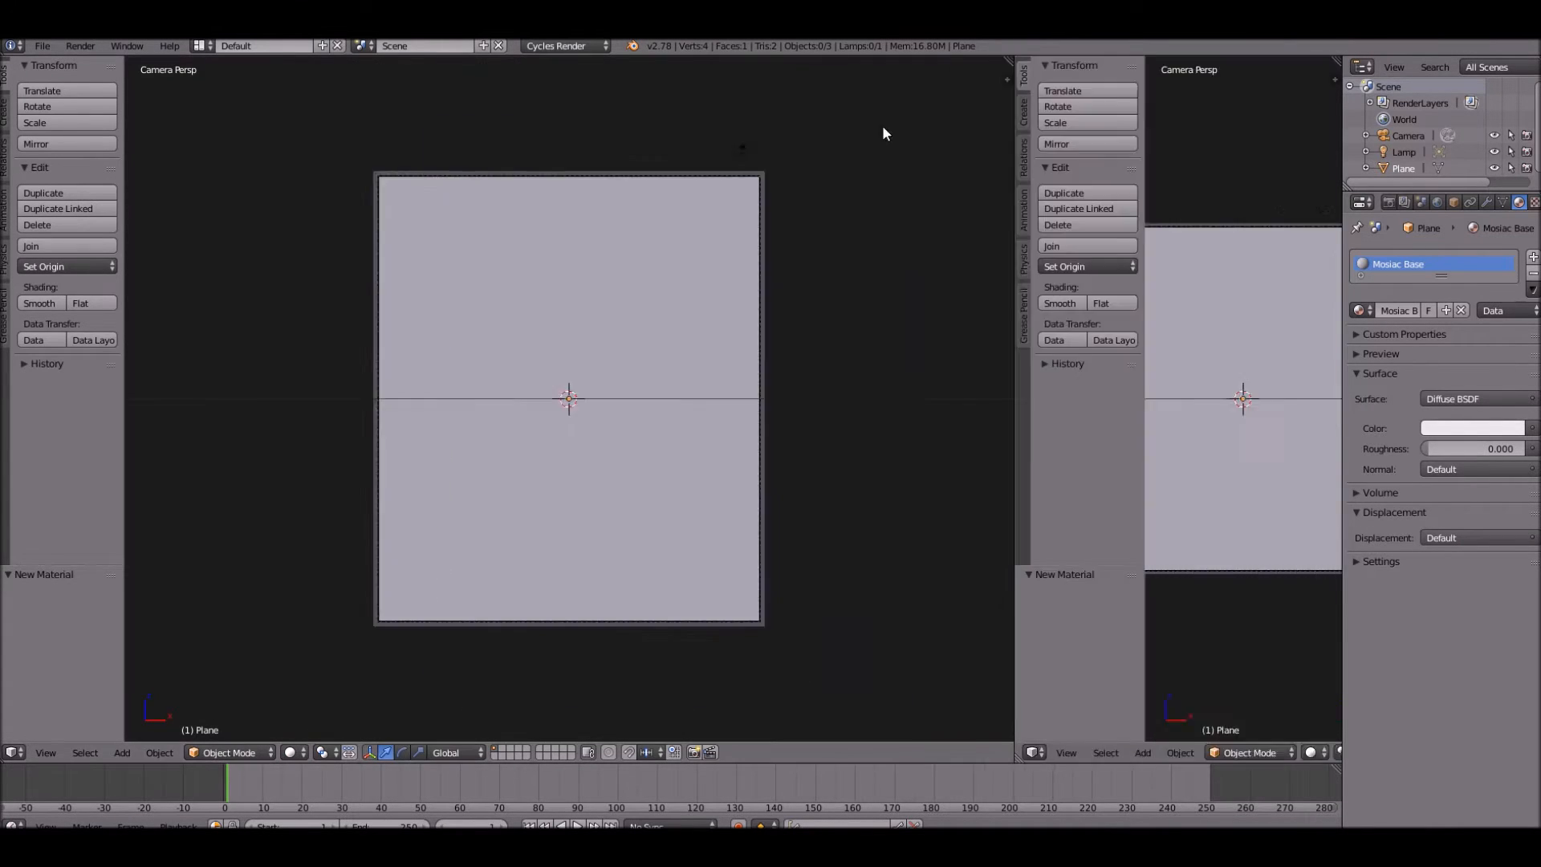
{"action": "left_click", "coordinate": [764, 753]}
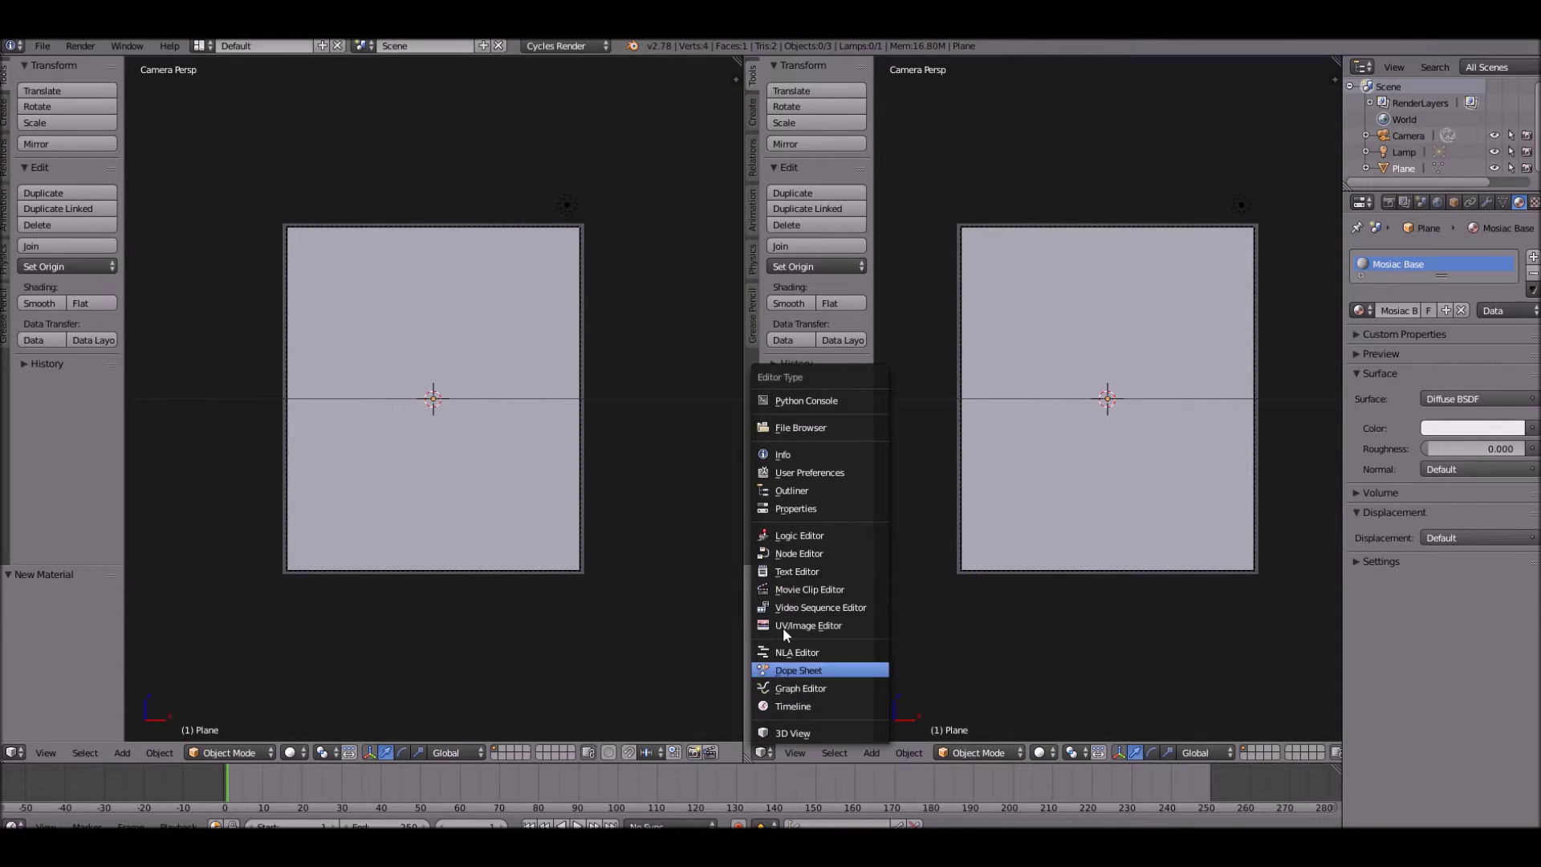
{"action": "left_click", "coordinate": [803, 548]}
{"action": "scroll", "coordinate": [928, 306], "scroll_direction": "up", "scroll_amount": 2}
{"action": "scroll", "coordinate": [960, 302], "scroll_direction": "up", "scroll_amount": 2}
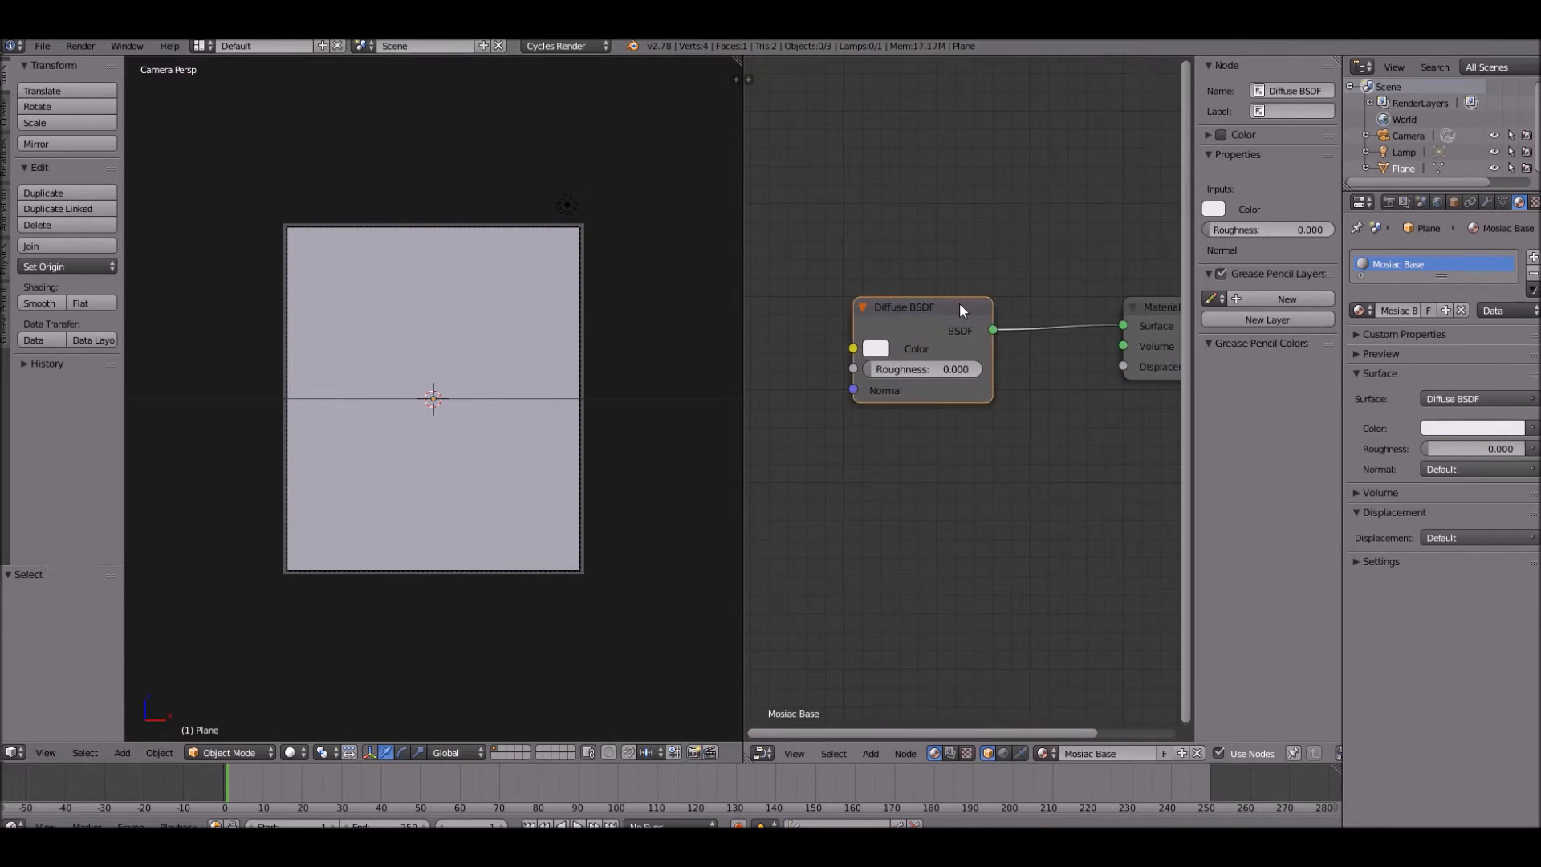
{"action": "scroll", "coordinate": [953, 327], "scroll_direction": "down", "scroll_amount": 1}
{"action": "key", "text": "x"}
{"action": "key", "text": "shift+a"}
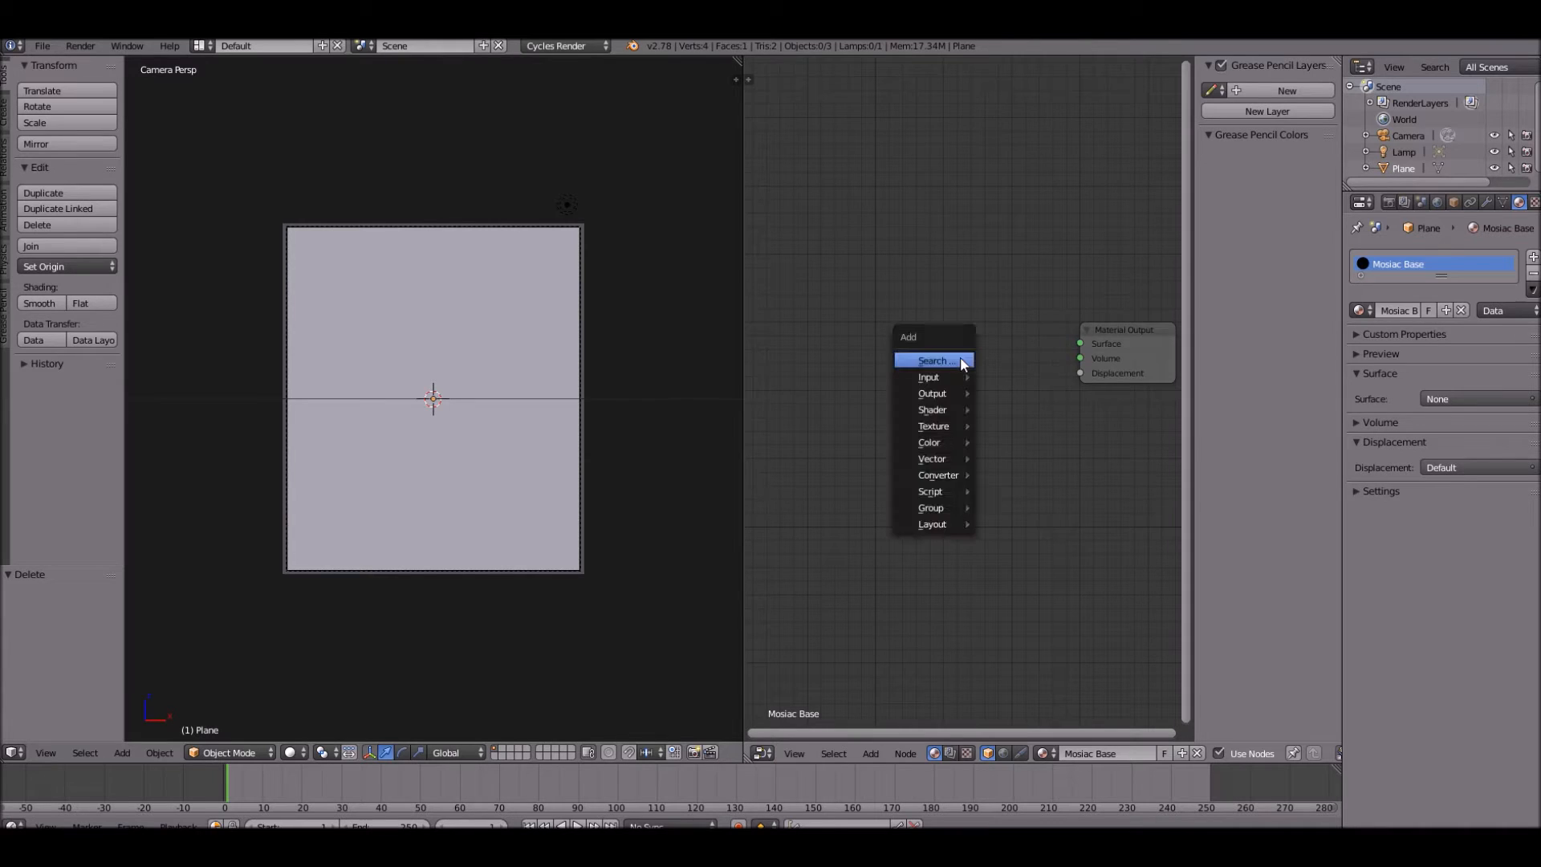
{"action": "left_click", "coordinate": [959, 357]}
{"action": "type", "text": "EM"}
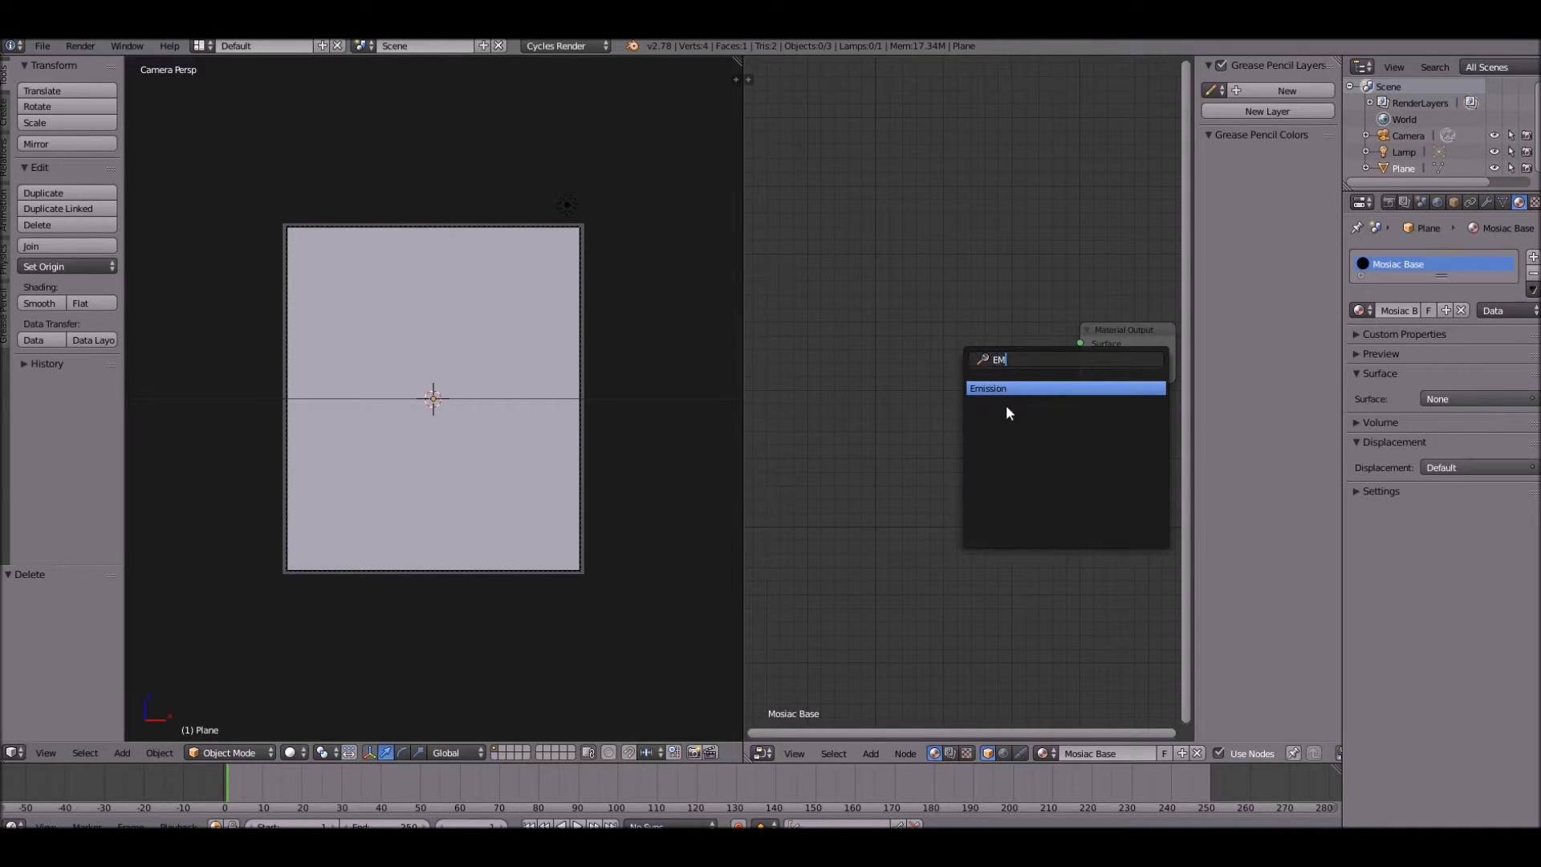
{"action": "key", "text": "Return"}
{"action": "left_click", "coordinate": [869, 313]}
{"action": "left_click_drag", "start_coordinate": [961, 339], "coordinate": [1080, 345]}
{"action": "middle_click_drag", "start_coordinate": [938, 335], "coordinate": [1083, 398]}
- Add a MixRGB node and connect its Color output to the Emission Color input
{"action": "key", "text": "shift+a"}
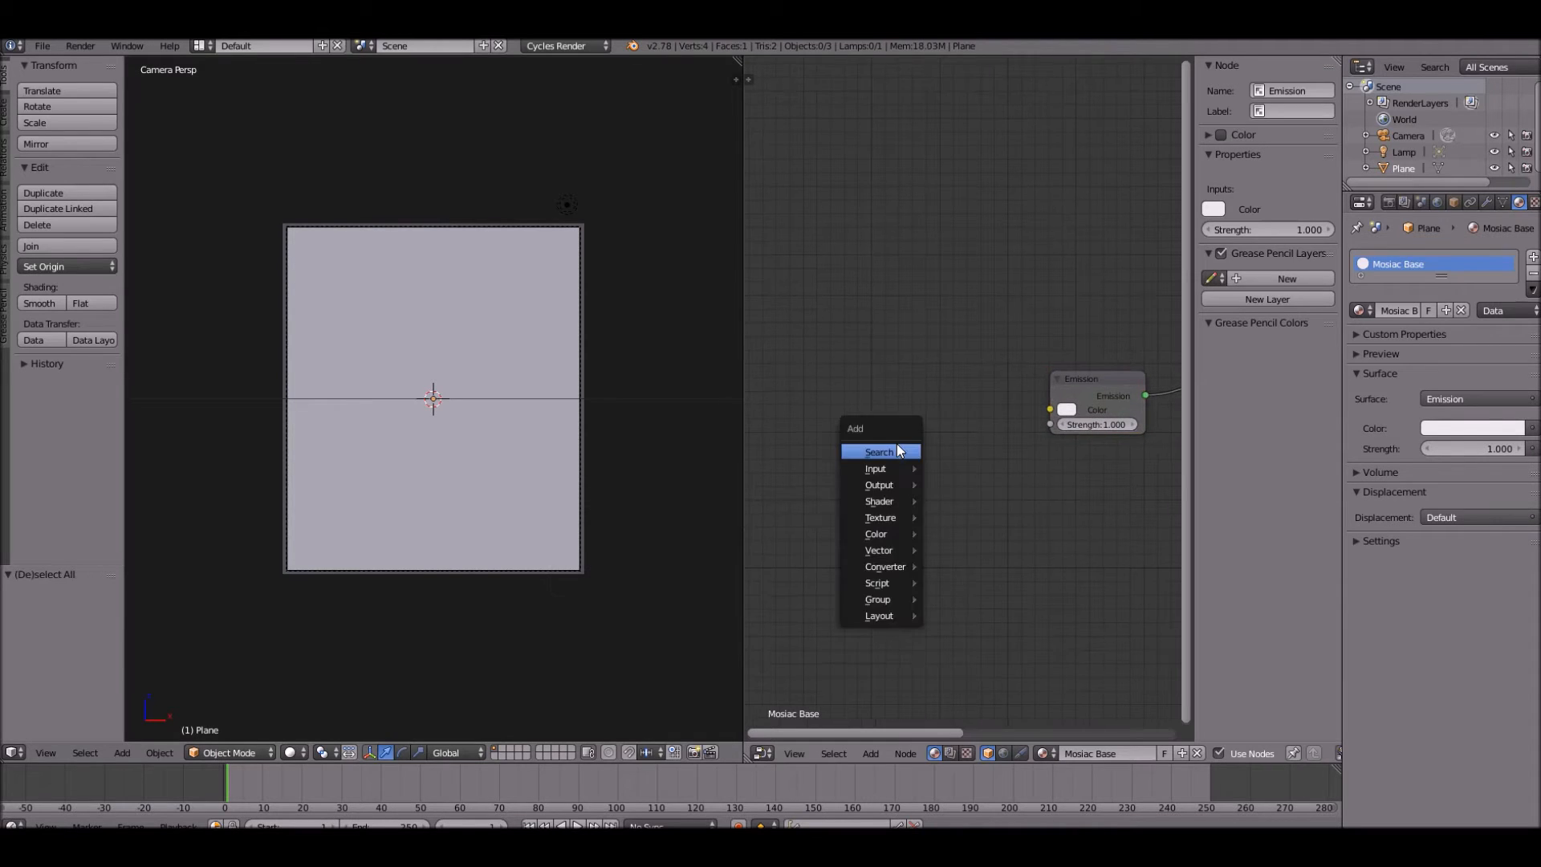
{"action": "left_click", "coordinate": [896, 451]}
{"action": "type", "text": "mi"}
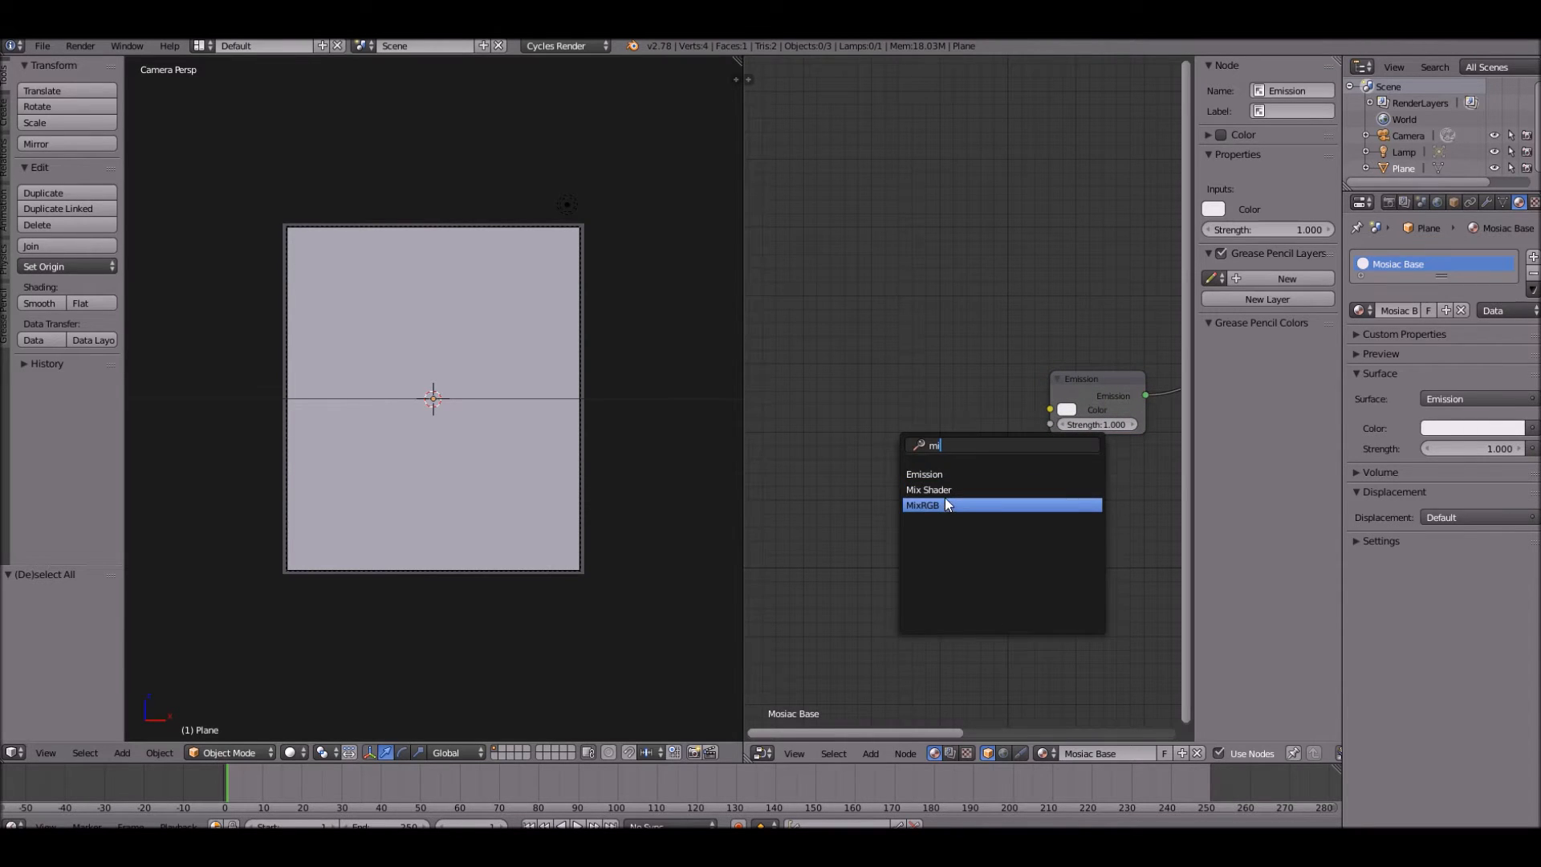
{"action": "left_click", "coordinate": [946, 504]}
{"action": "left_click", "coordinate": [910, 341]}
{"action": "scroll", "coordinate": [1011, 367], "scroll_direction": "up", "scroll_amount": 4}
{"action": "mouse_move", "coordinate": [1015, 342]}
{"action": "left_mouse_down"}
{"action": "mouse_move", "coordinate": [817, 348]}
{"action": "mouse_move", "coordinate": [1102, 419]}
{"action": "left_mouse_up"}
{"action": "middle_click_drag", "start_coordinate": [1037, 428], "coordinate": [1015, 437]}
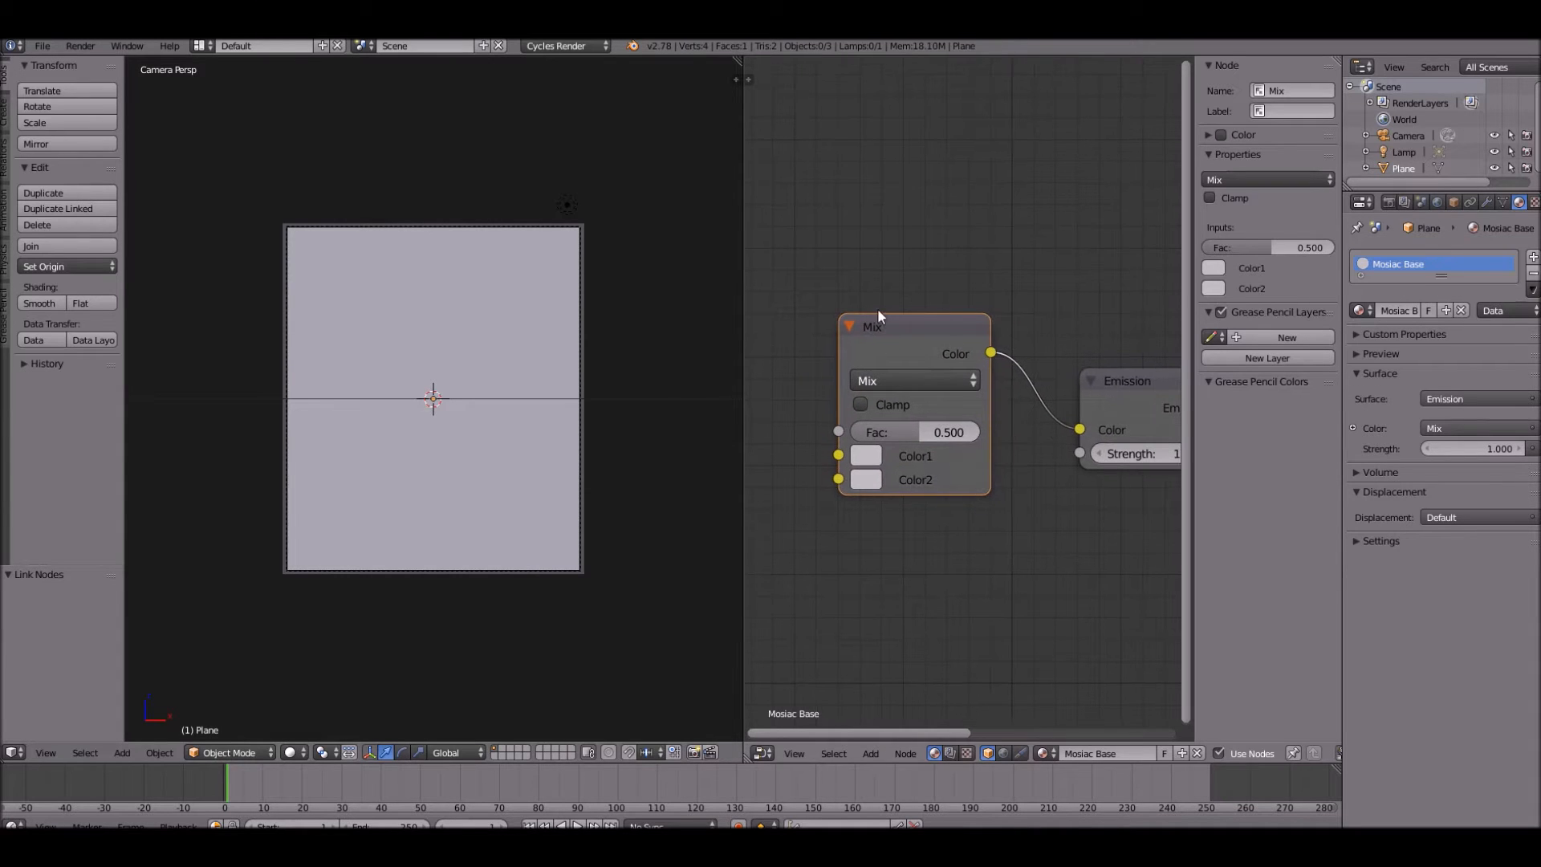
{"action": "left_click", "coordinate": [875, 345]}
{"action": "middle_click_drag", "start_coordinate": [876, 344], "coordinate": [1056, 251]}
{"action": "scroll", "coordinate": [1057, 250], "scroll_direction": "down", "scroll_amount": 2}
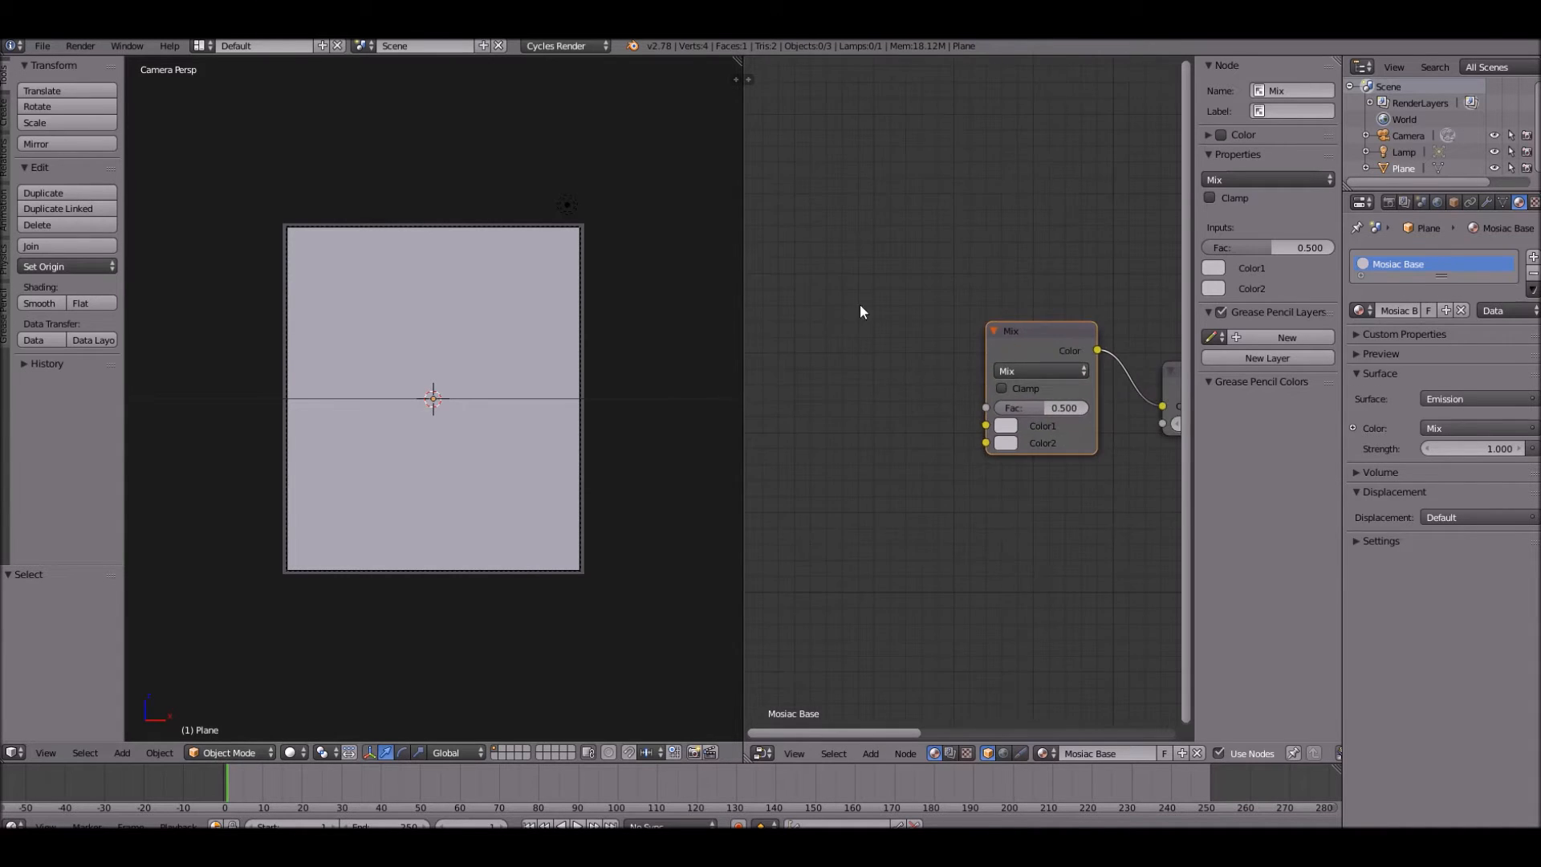
{"action": "scroll", "coordinate": [880, 318], "scroll_direction": "up", "scroll_amount": 2}
- Add a Voronoi Texture node and wire its Color into the Mix Fac input
{"action": "key", "text": "shift+a"}
{"action": "left_click", "coordinate": [920, 349]}
{"action": "type", "text": "voro"}
{"action": "key", "text": "Return"}
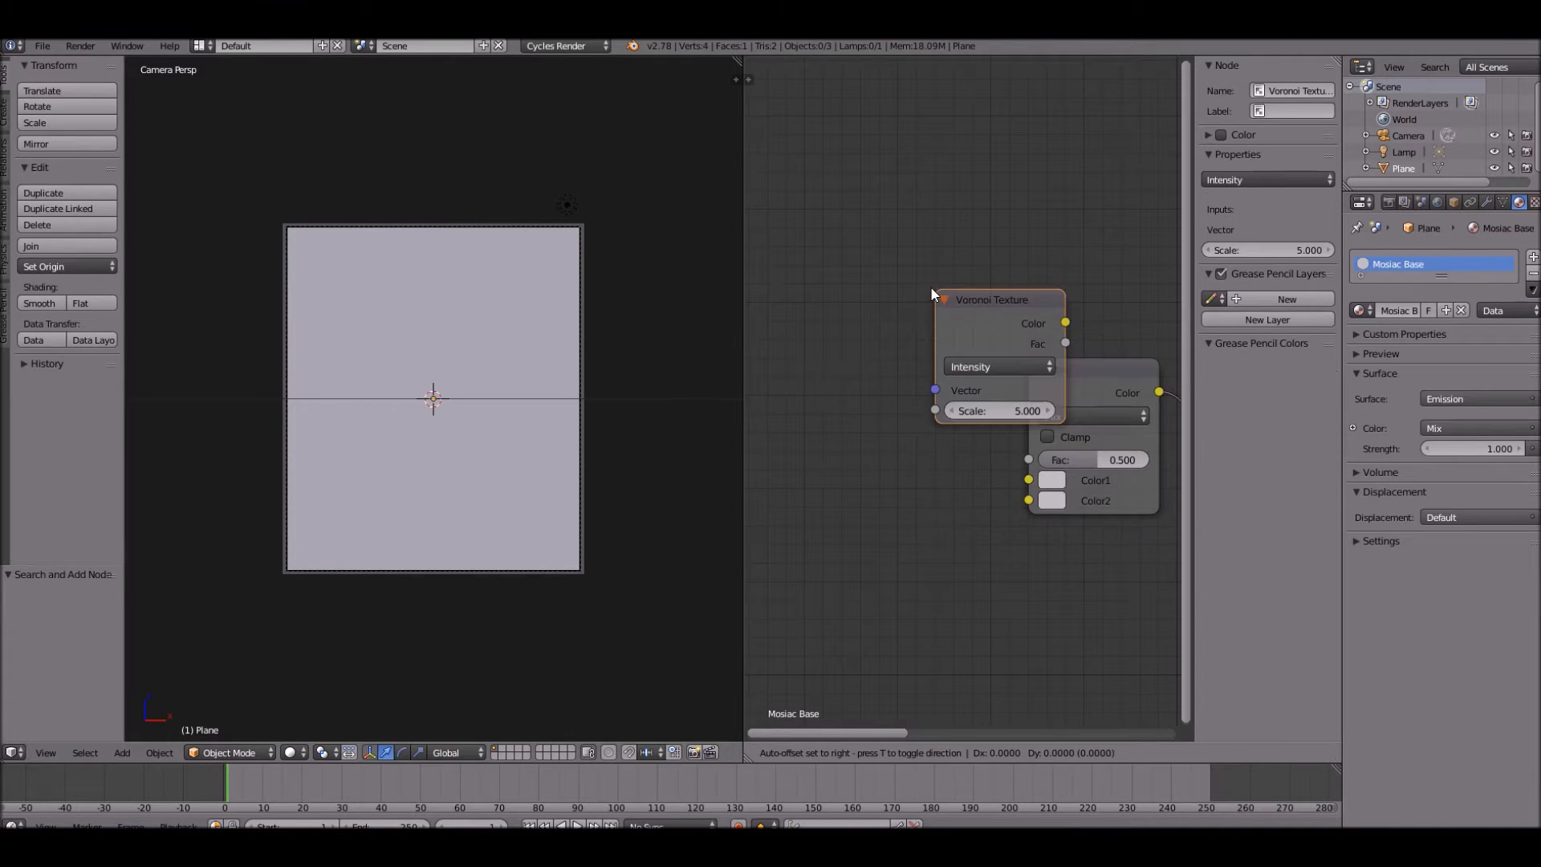
{"action": "left_click", "coordinate": [740, 244]}
{"action": "left_click_drag", "start_coordinate": [871, 280], "coordinate": [1029, 459]}
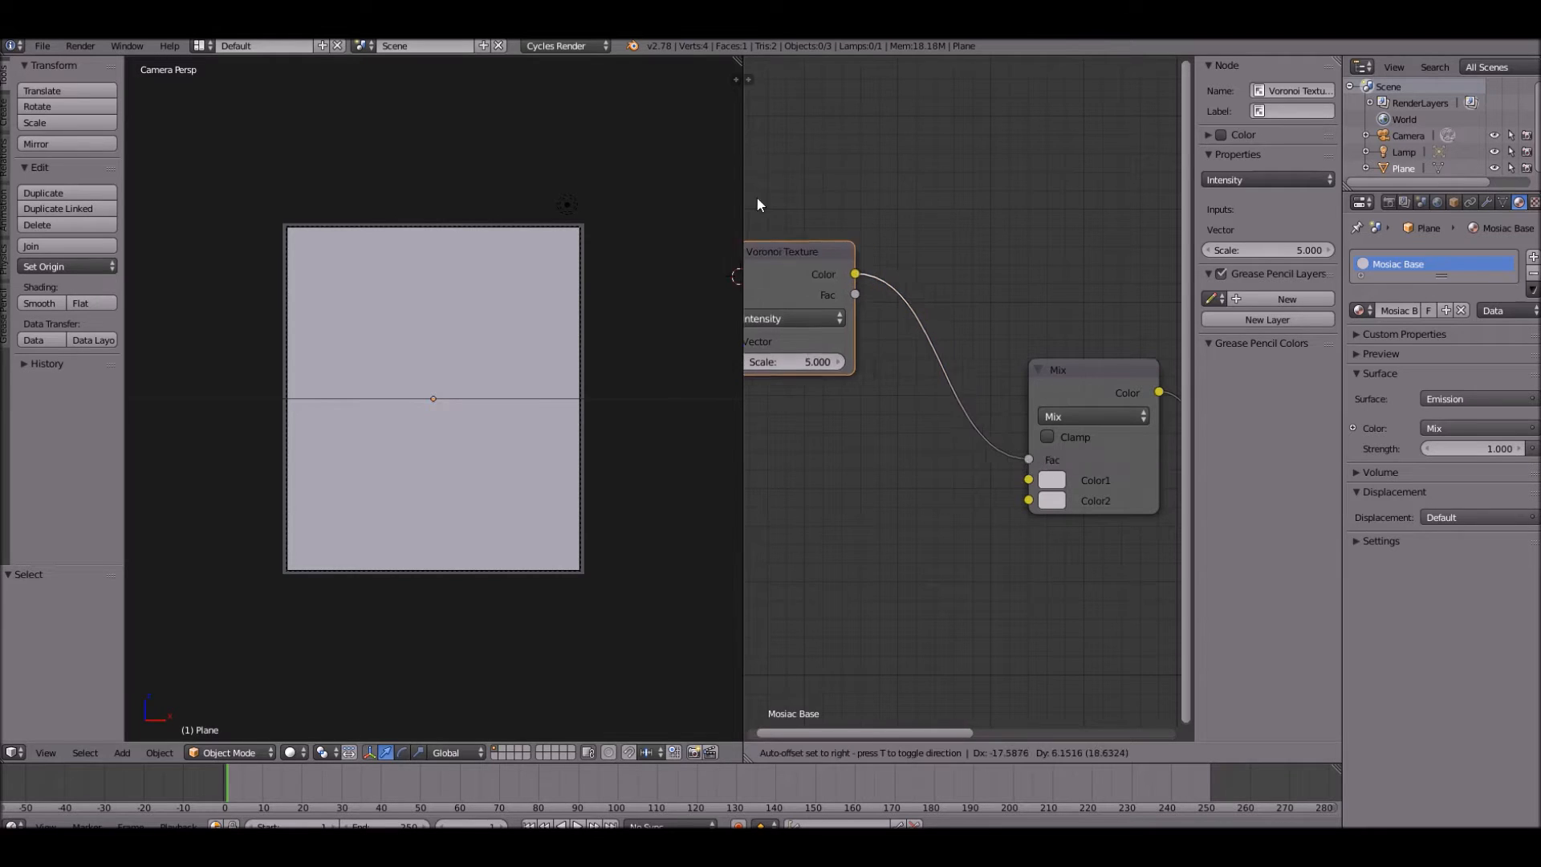
- Set Mix Color1 to orange (after trying blue) and Color2 to red on the colour wheel
{"action": "left_click_drag", "start_coordinate": [821, 247], "coordinate": [821, 286]}
{"action": "scroll", "coordinate": [935, 351], "scroll_direction": "up", "scroll_amount": 1}
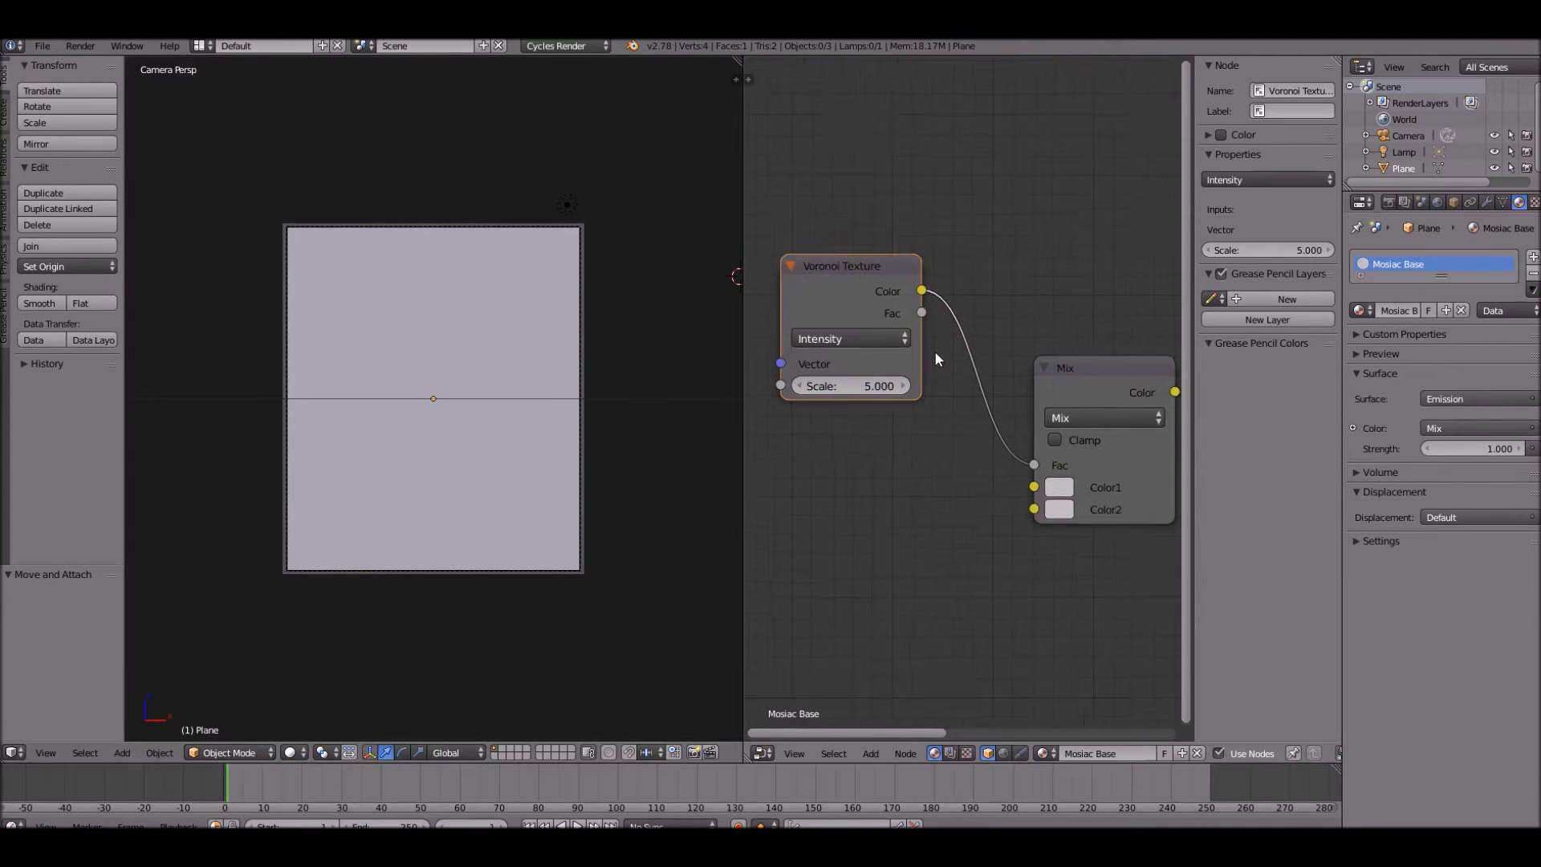
{"action": "scroll", "coordinate": [952, 386], "scroll_direction": "up", "scroll_amount": 1}
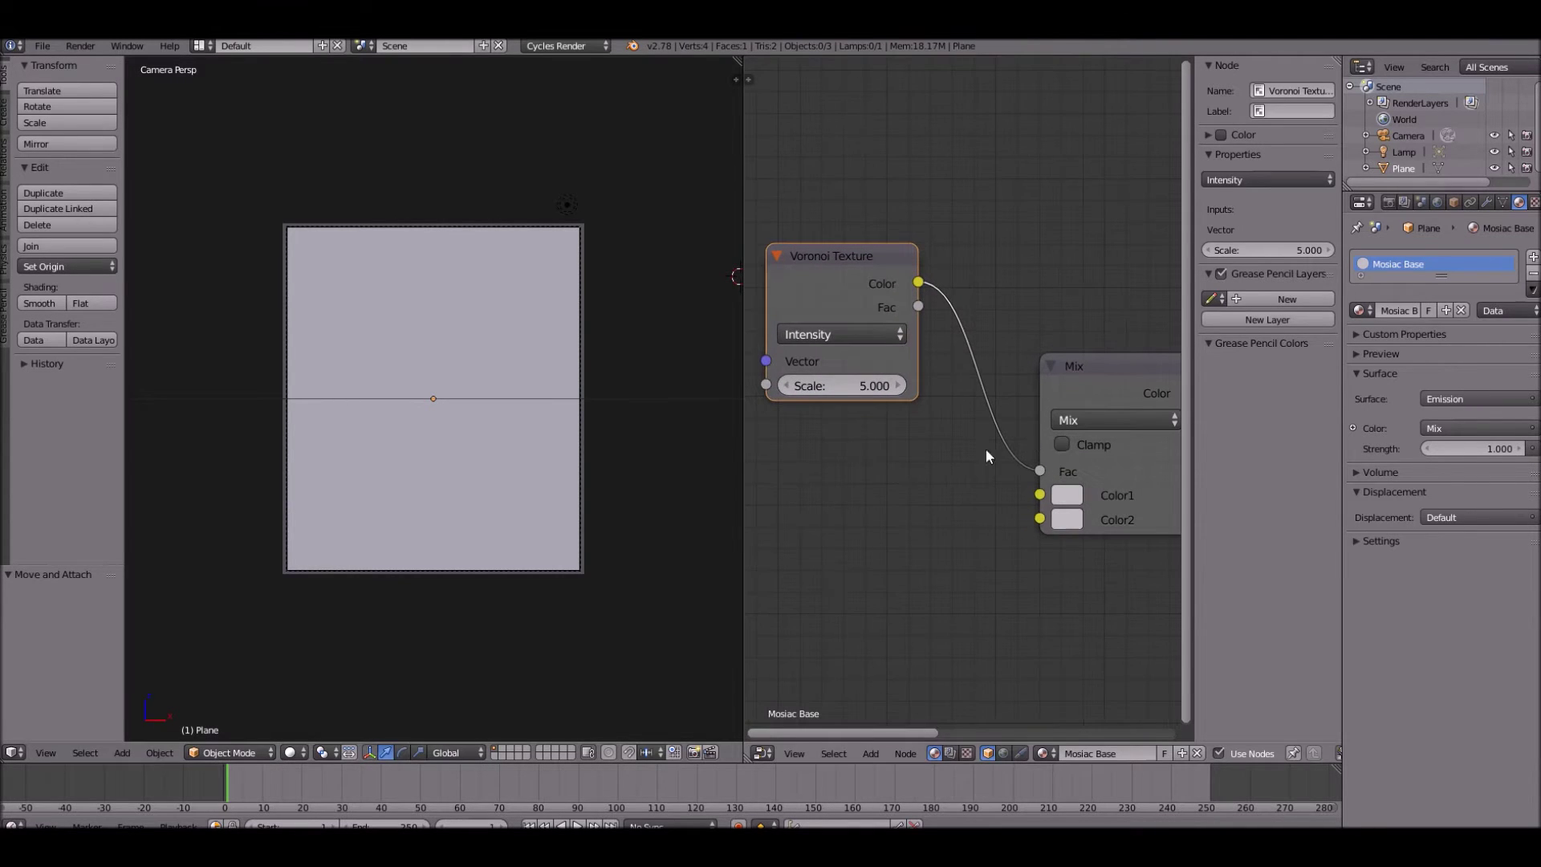
{"action": "left_click", "coordinate": [1066, 495]}
{"action": "left_click_drag", "start_coordinate": [1158, 246], "coordinate": [1171, 226]}
{"action": "left_click", "coordinate": [1067, 519]}
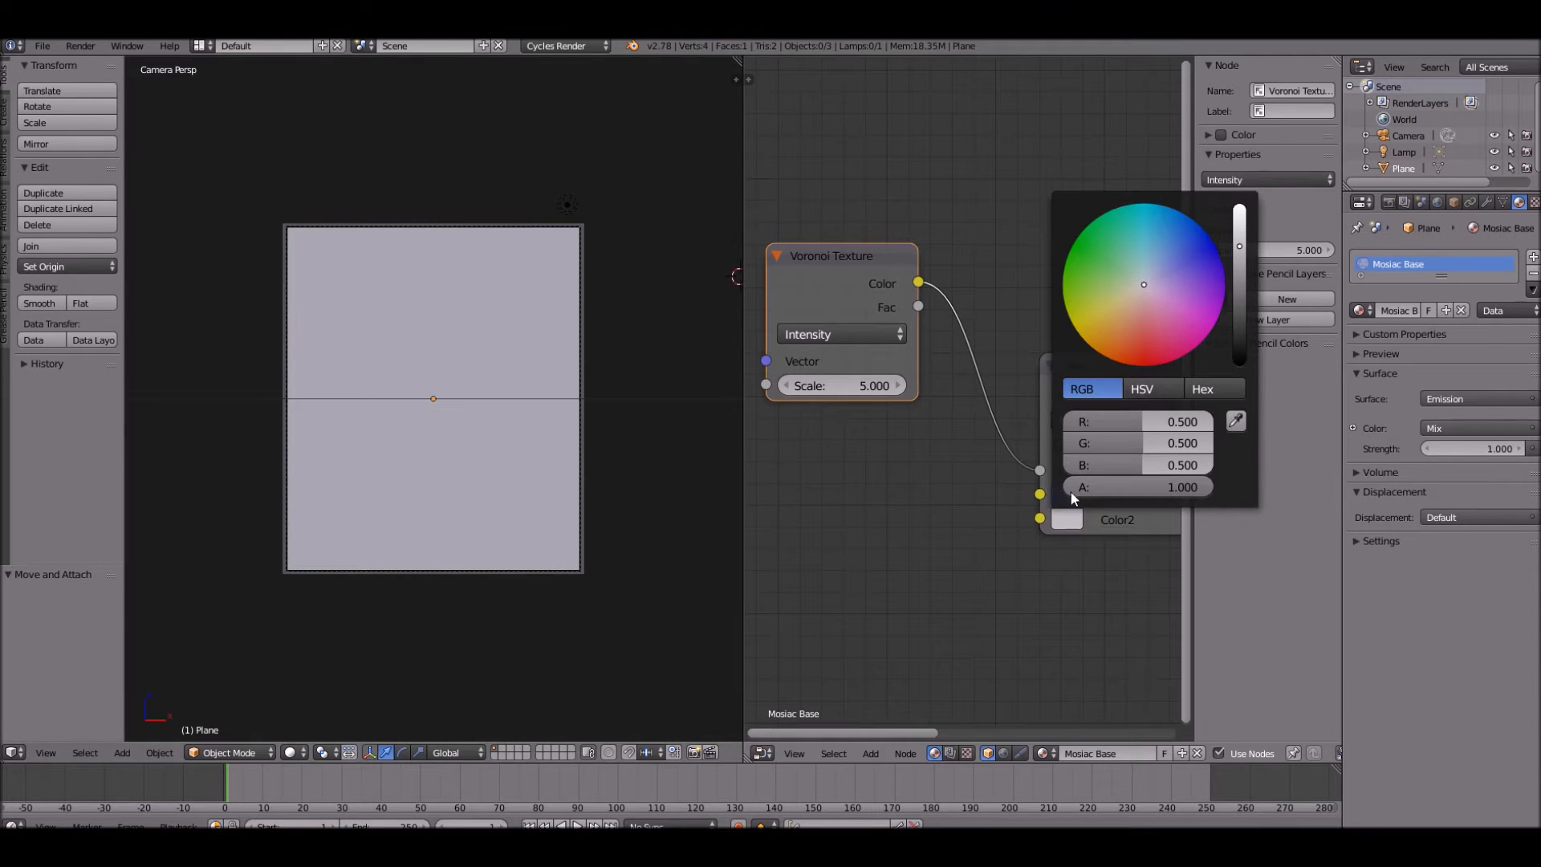
{"action": "left_click_drag", "start_coordinate": [1131, 322], "coordinate": [1138, 360]}
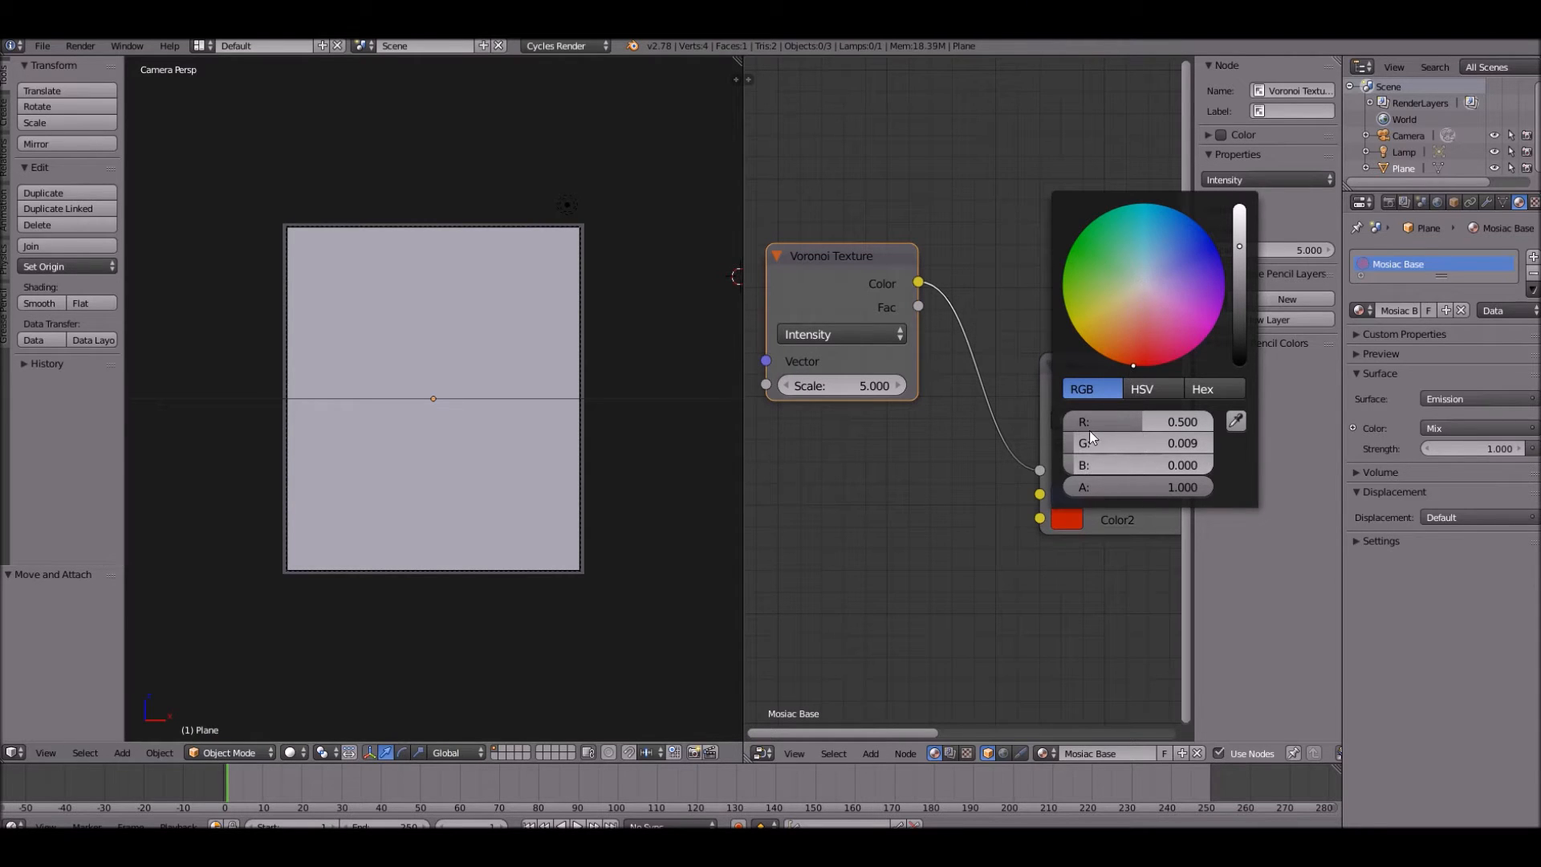
{"action": "left_click", "coordinate": [1076, 508]}
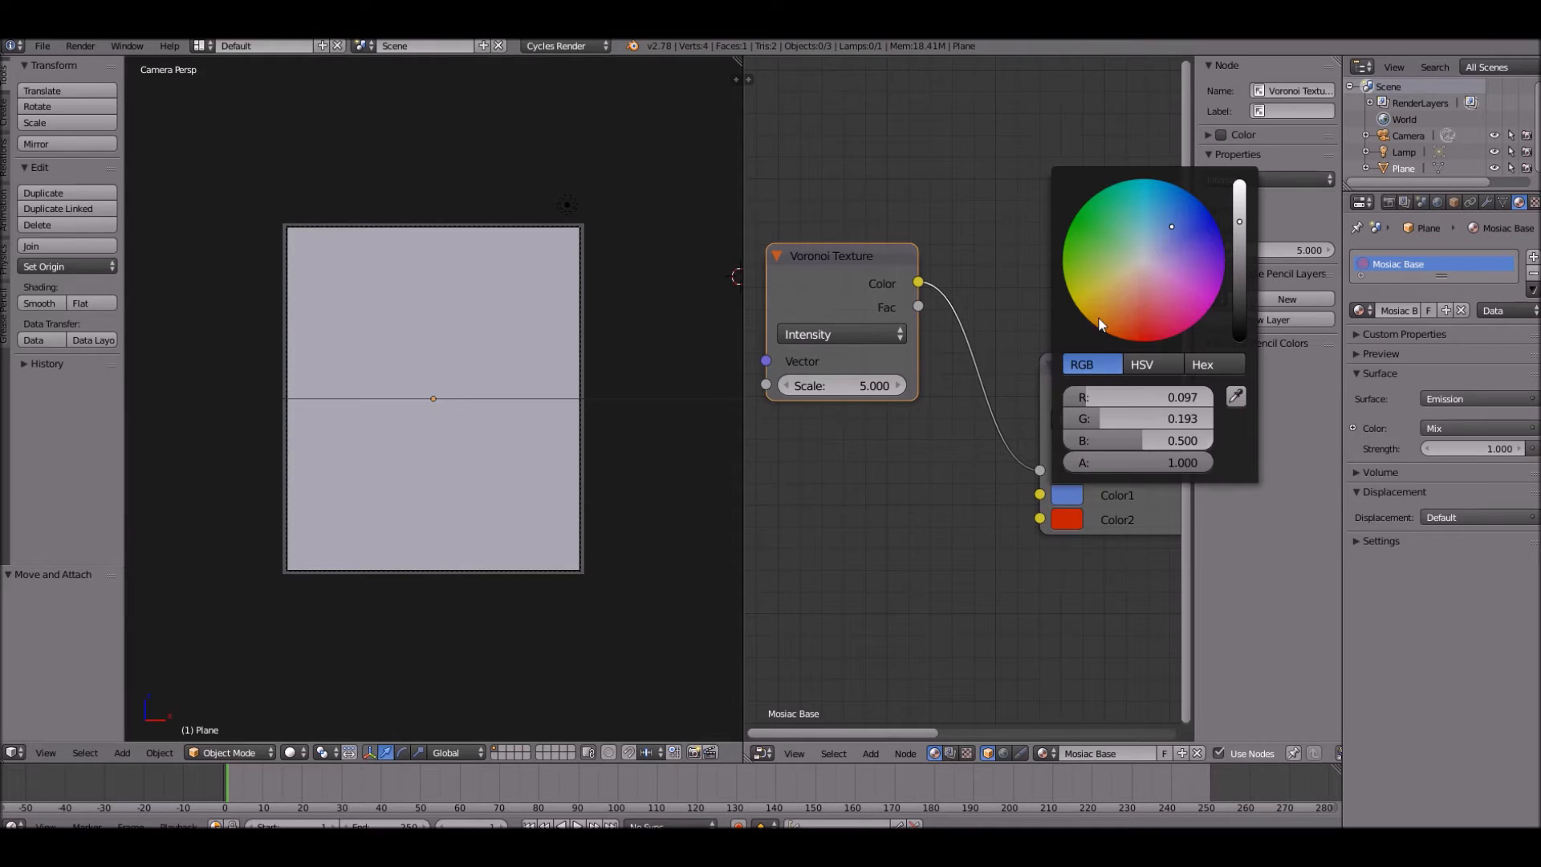
{"action": "left_click_drag", "start_coordinate": [1113, 333], "coordinate": [1098, 324]}
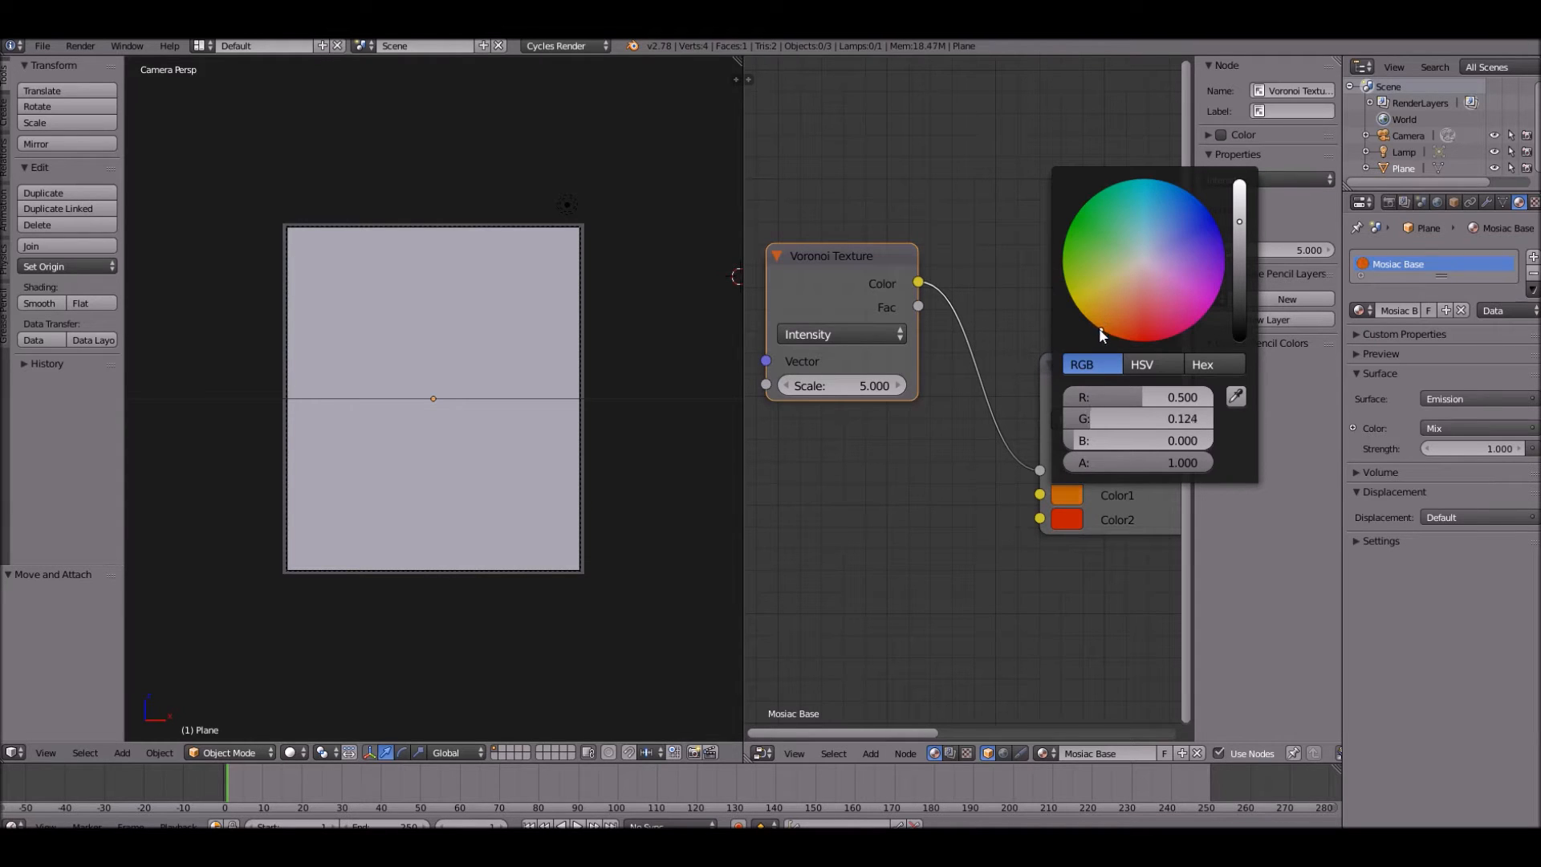
{"action": "left_click", "coordinate": [287, 755]}
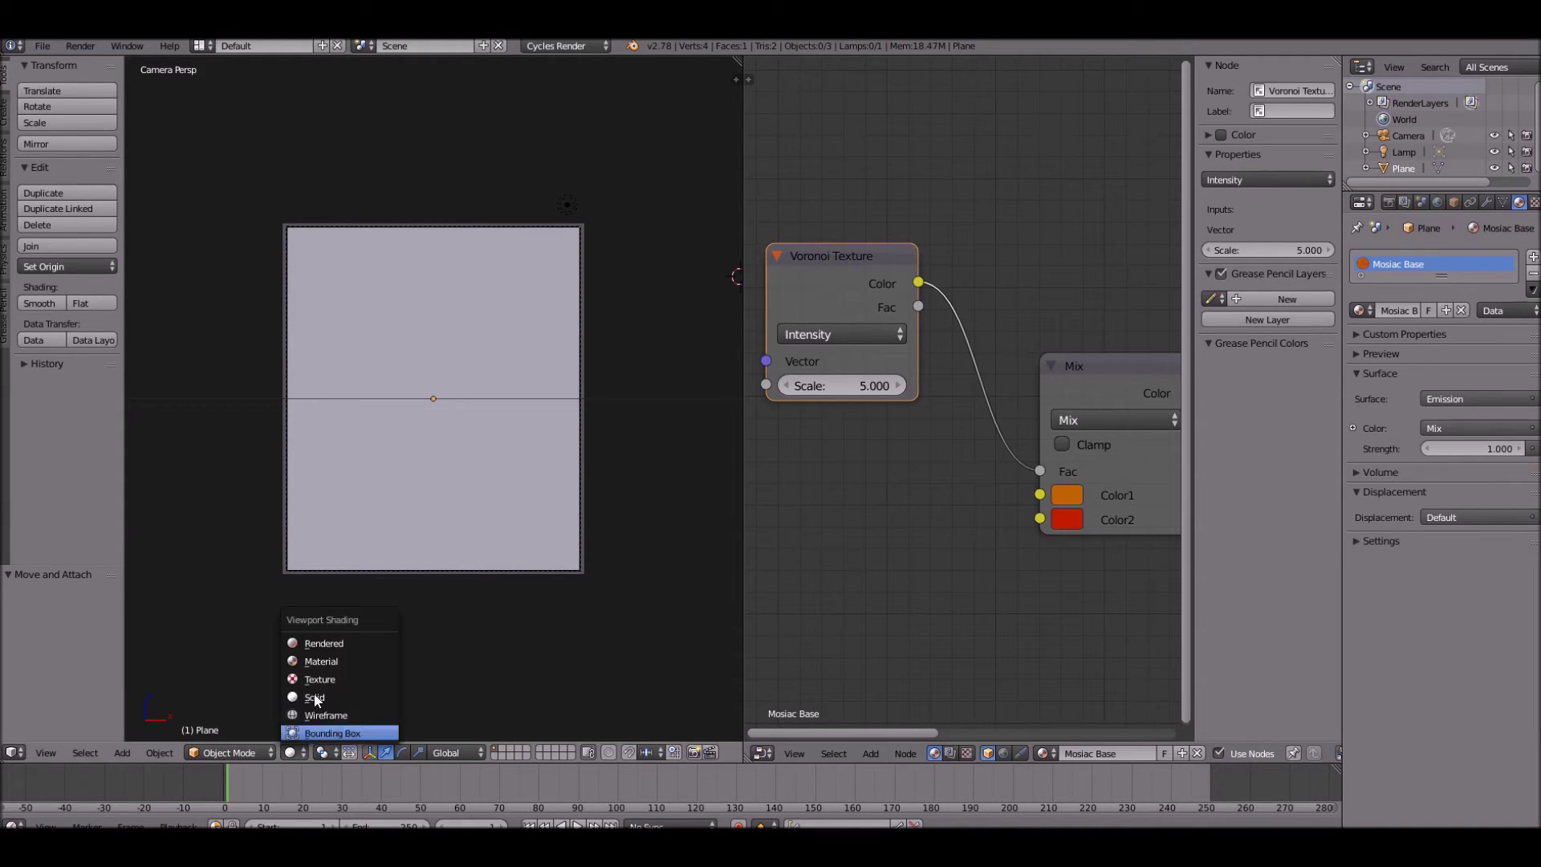
- With Rendered shading on, set Voronoi colouring to Cells and Scale to 7
{"action": "left_click", "coordinate": [320, 643]}
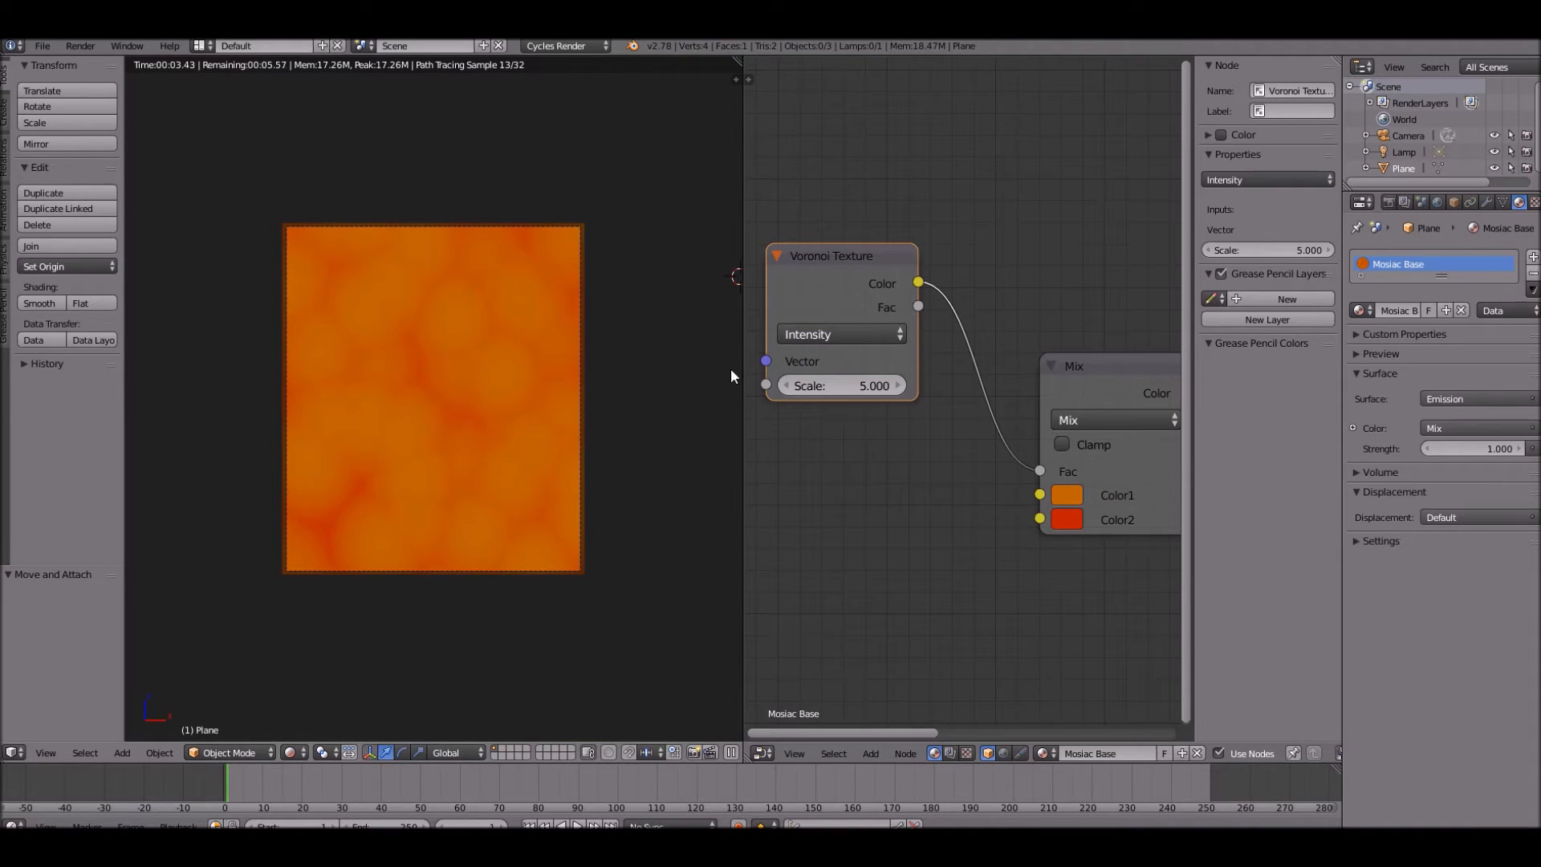
{"action": "left_click", "coordinate": [823, 335]}
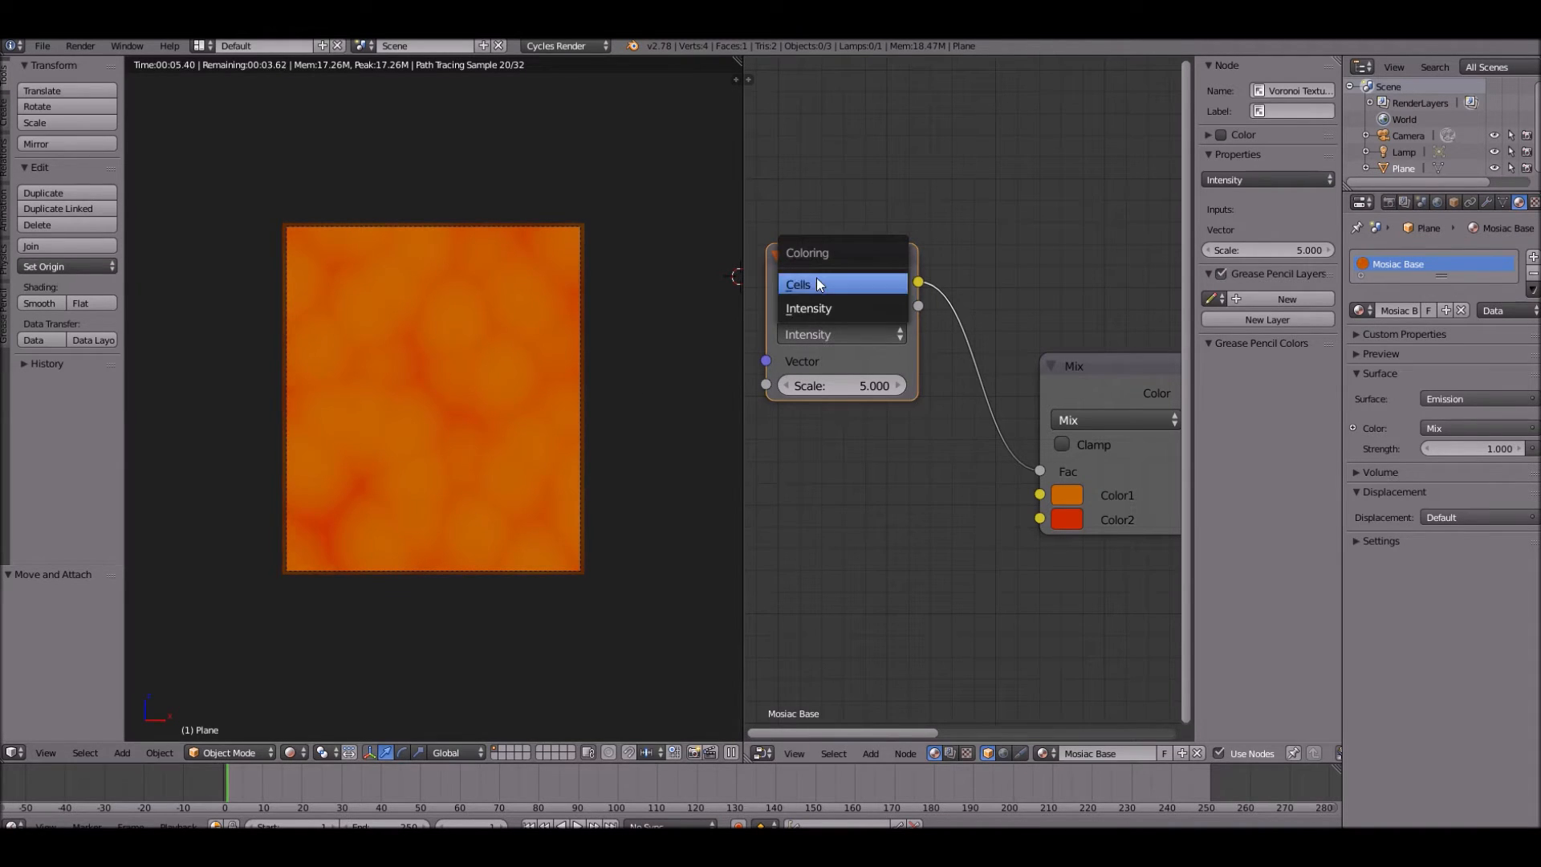
{"action": "left_click", "coordinate": [817, 282]}
{"action": "left_click", "coordinate": [832, 328]}
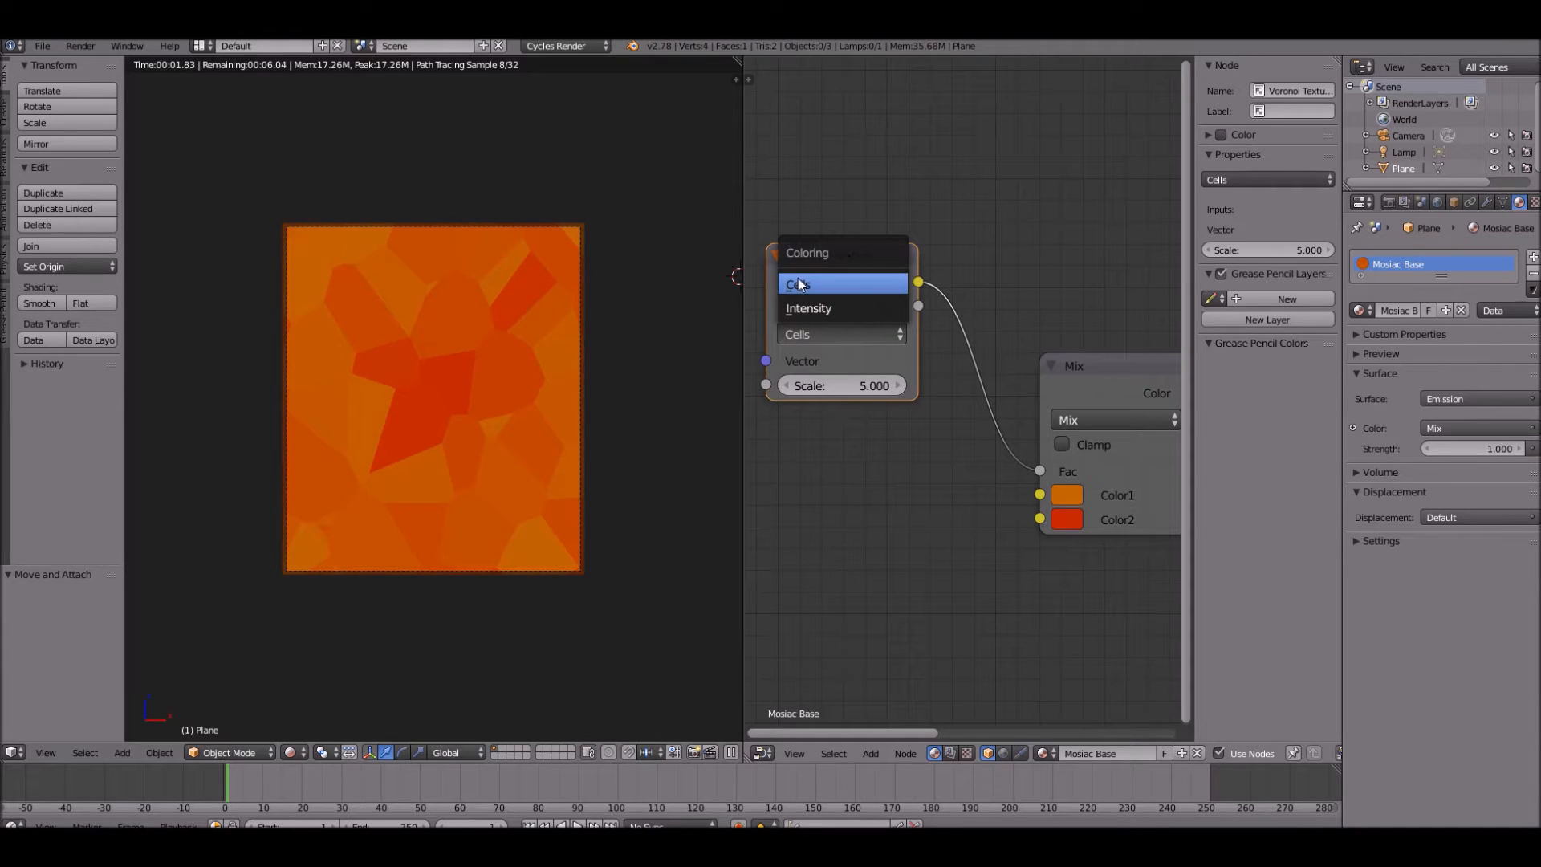
{"action": "left_click", "coordinate": [845, 281]}
{"action": "left_click_drag", "start_coordinate": [848, 392], "coordinate": [865, 394]}
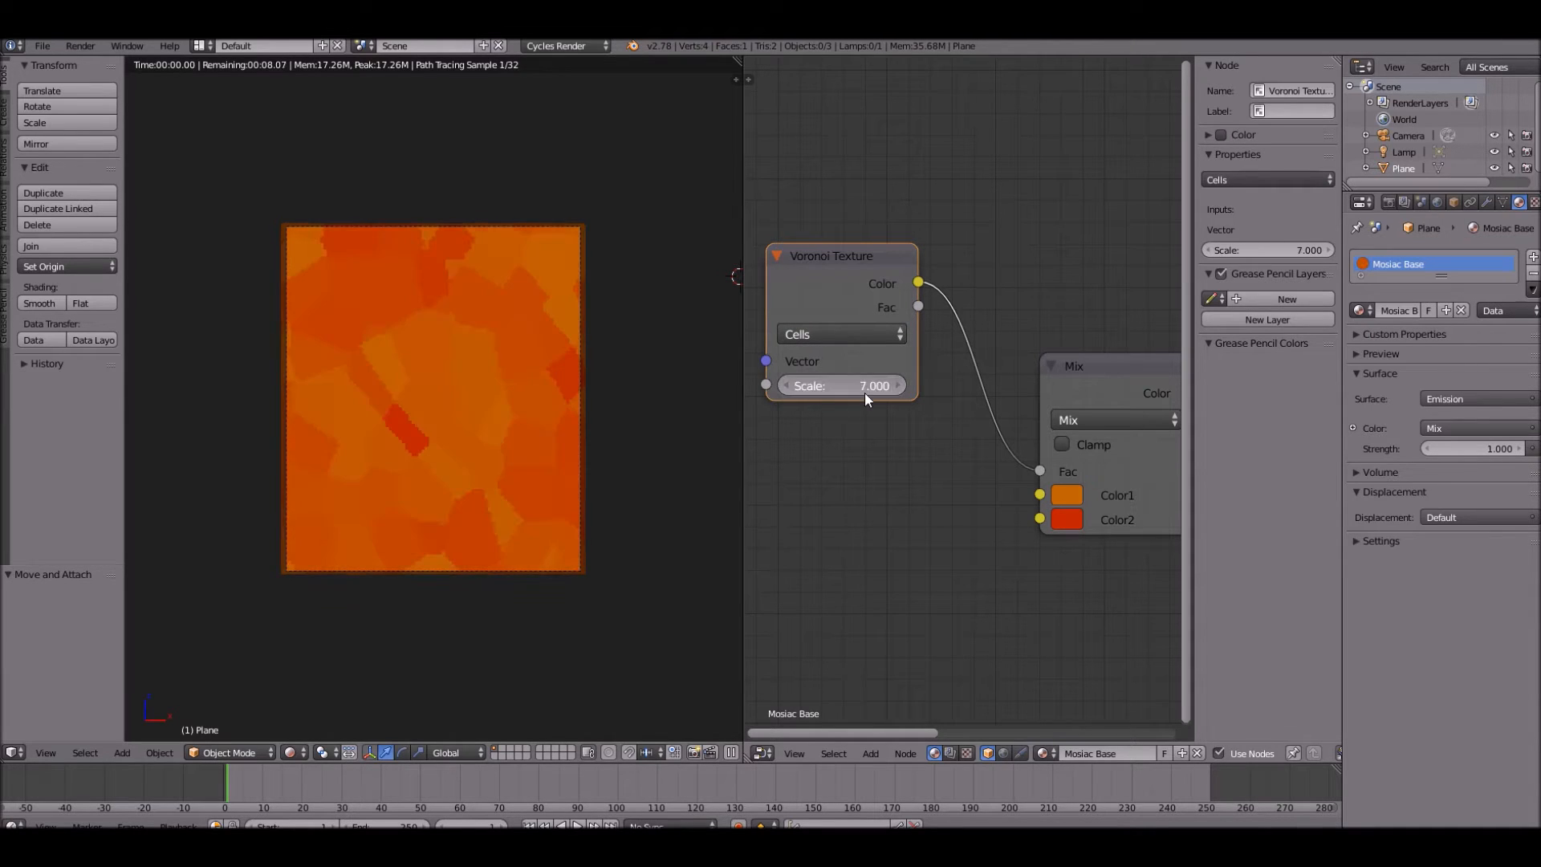
- Try the Mix node's blend types, keeping Mix, and raise Emission Strength to 2
{"action": "left_click", "coordinate": [302, 755]}
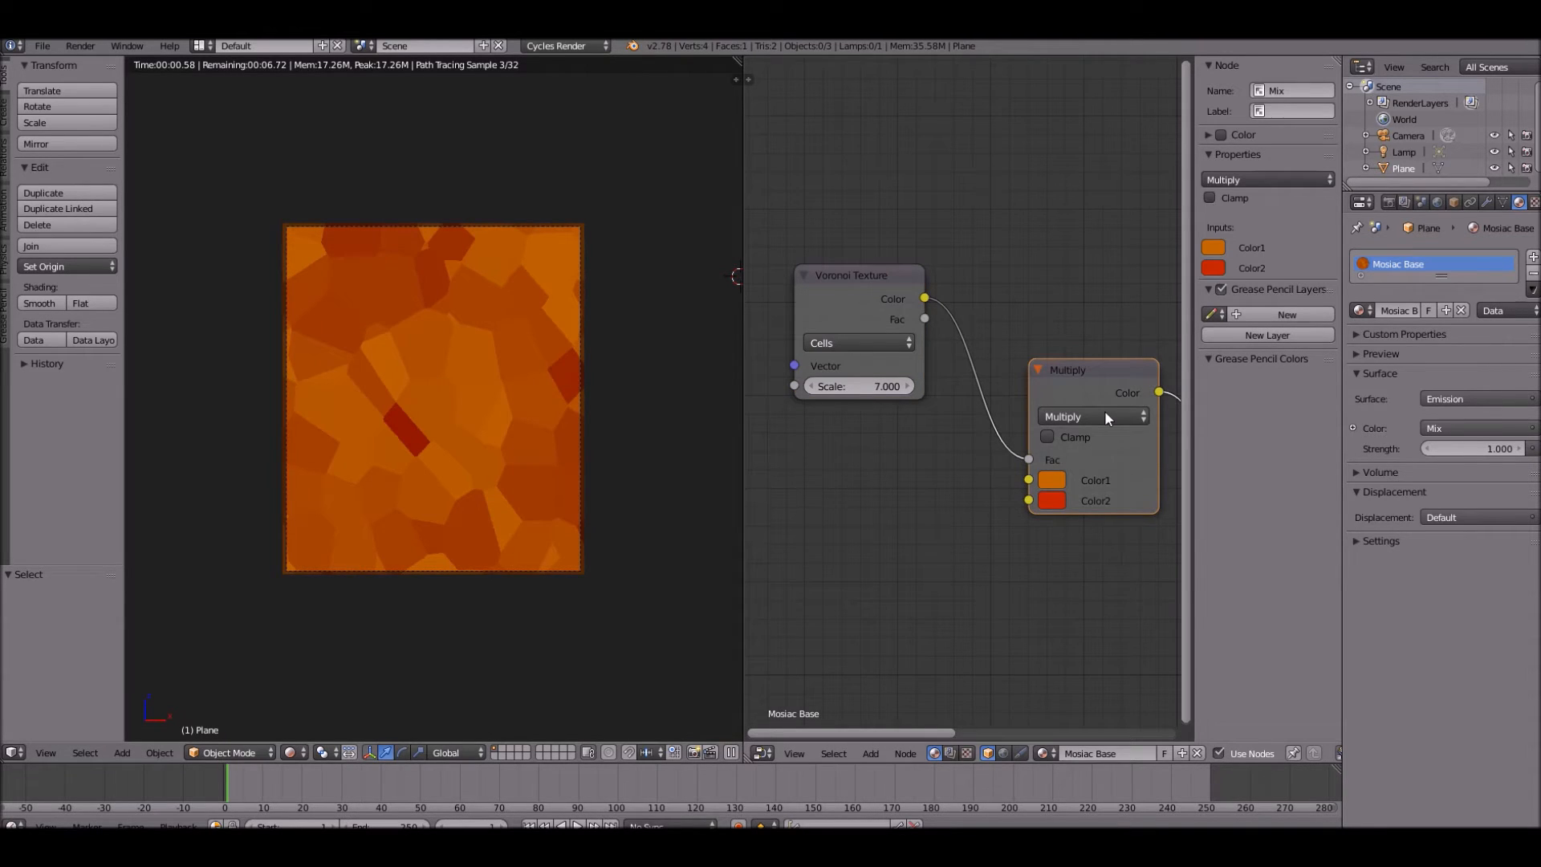
{"action": "left_click", "coordinate": [1105, 417]}
{"action": "left_click", "coordinate": [1102, 459]}
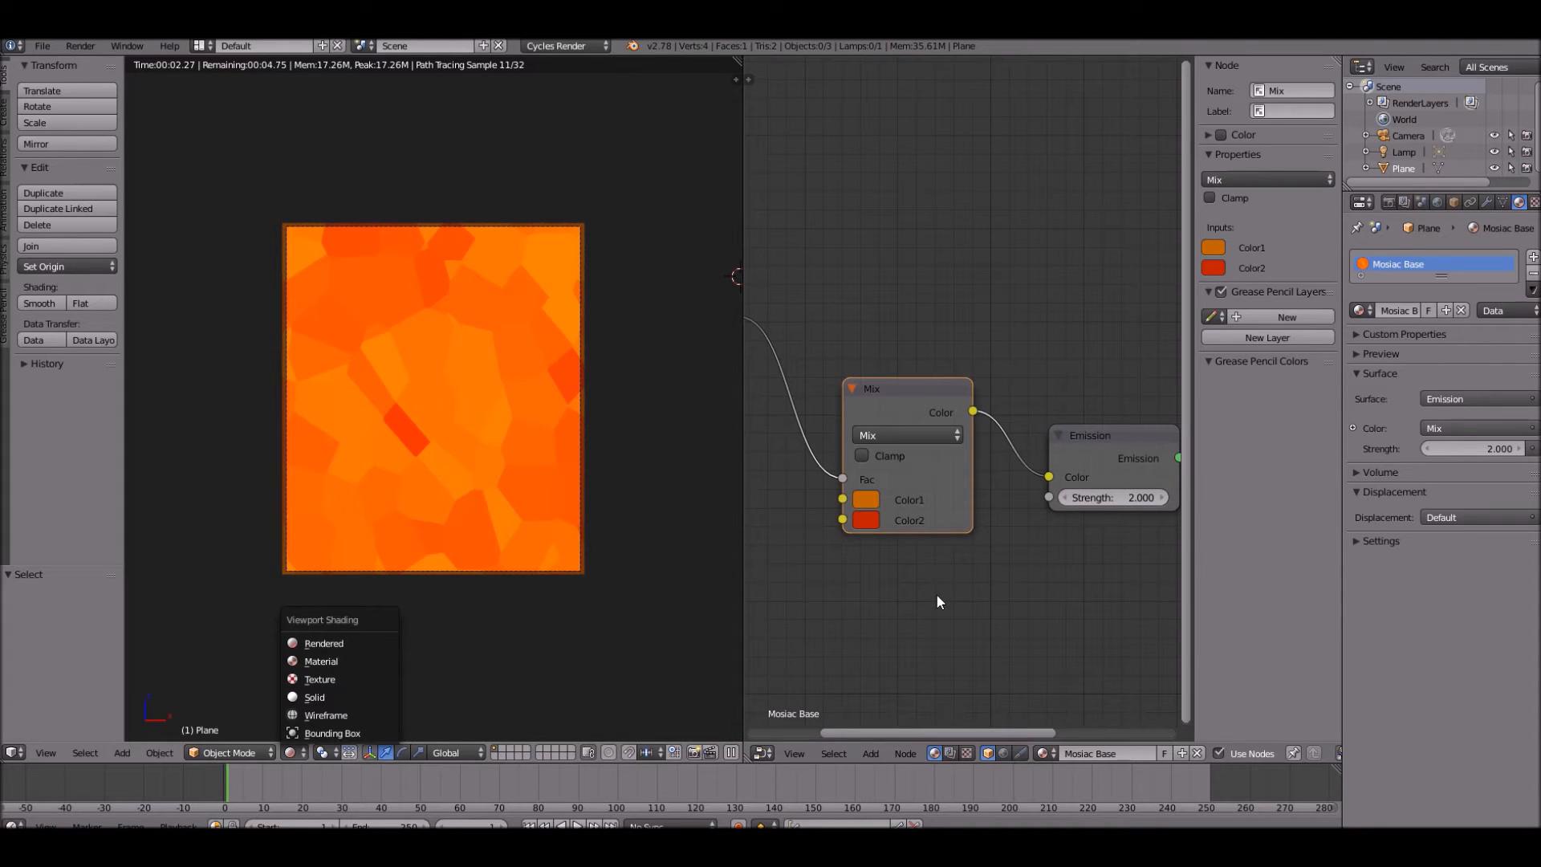
- Feed a Texture Coordinate node's Object output into Voronoi Vector, show the preview sphere and select the plane
{"action": "key", "text": "shift+z"}
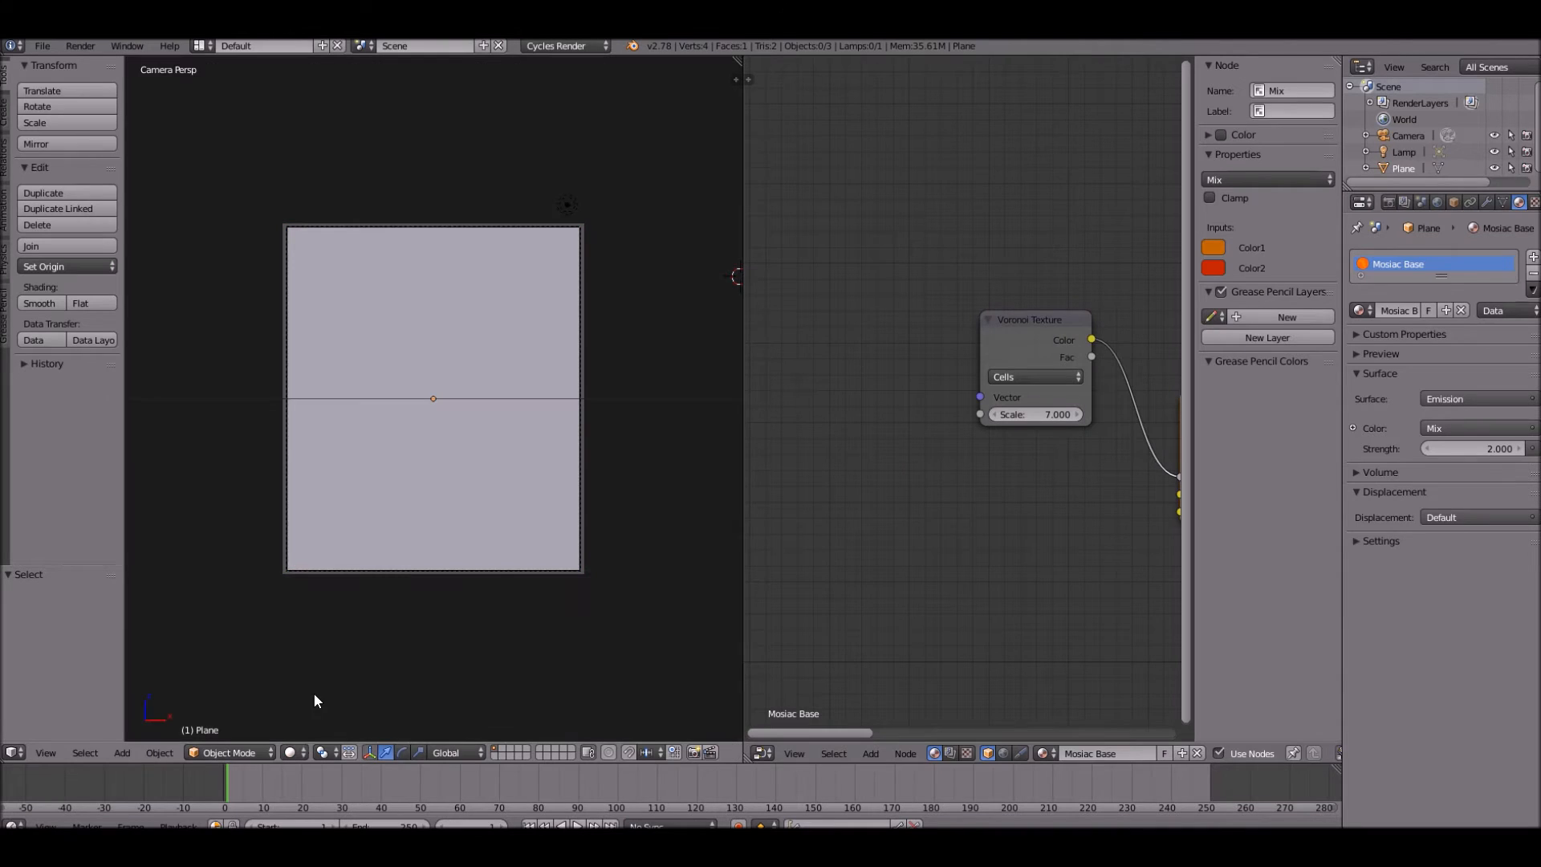
{"action": "scroll", "coordinate": [872, 324], "scroll_direction": "up", "scroll_amount": 2}
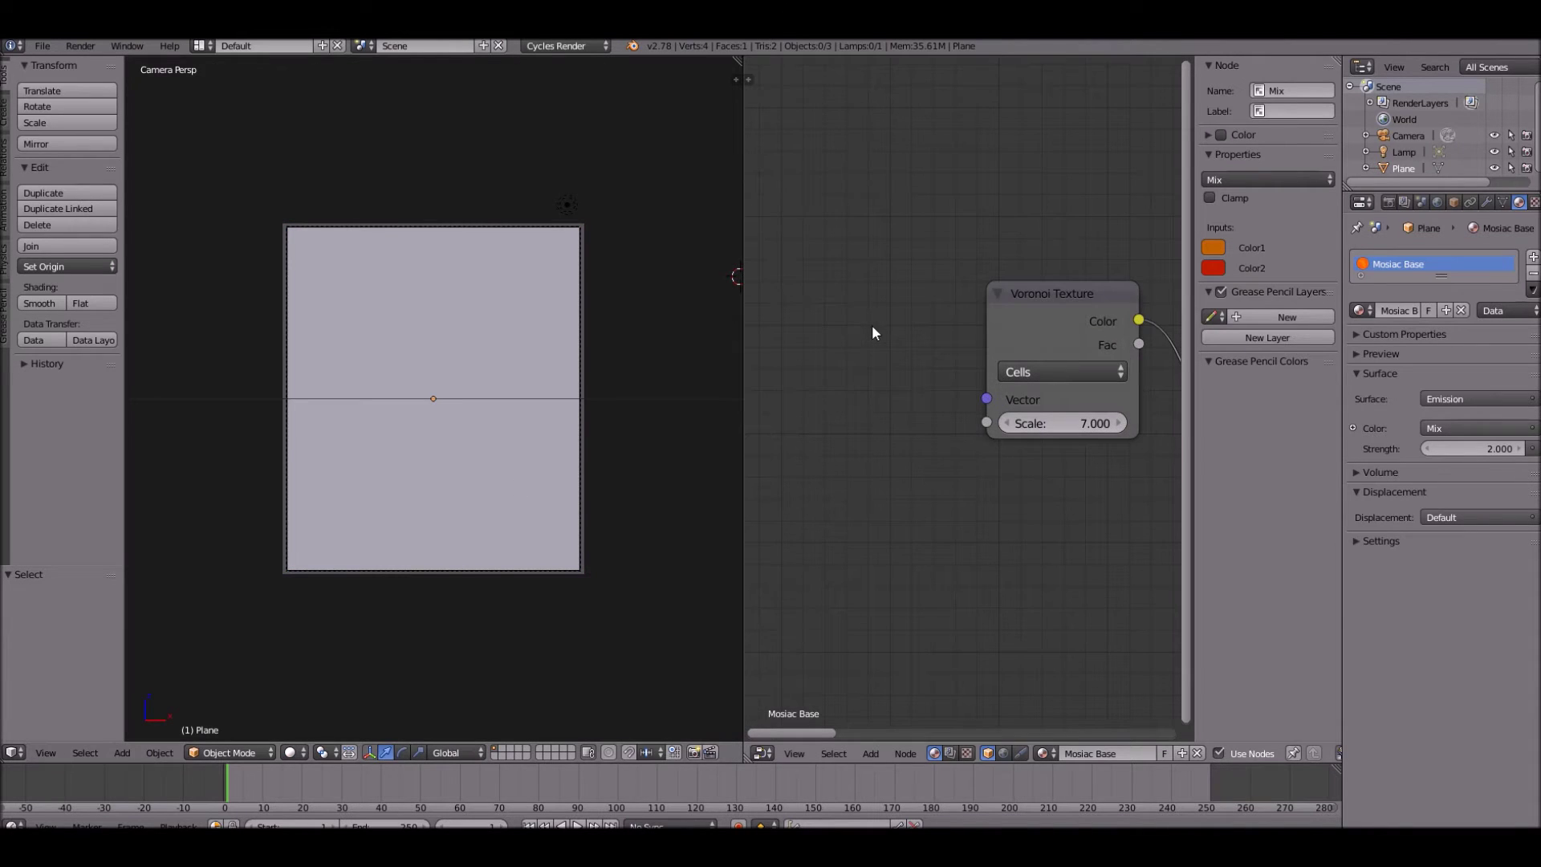
{"action": "key", "text": "shift+a"}
{"action": "left_click", "coordinate": [843, 383]}
{"action": "type", "text": "coord"}
{"action": "key", "text": "Return"}
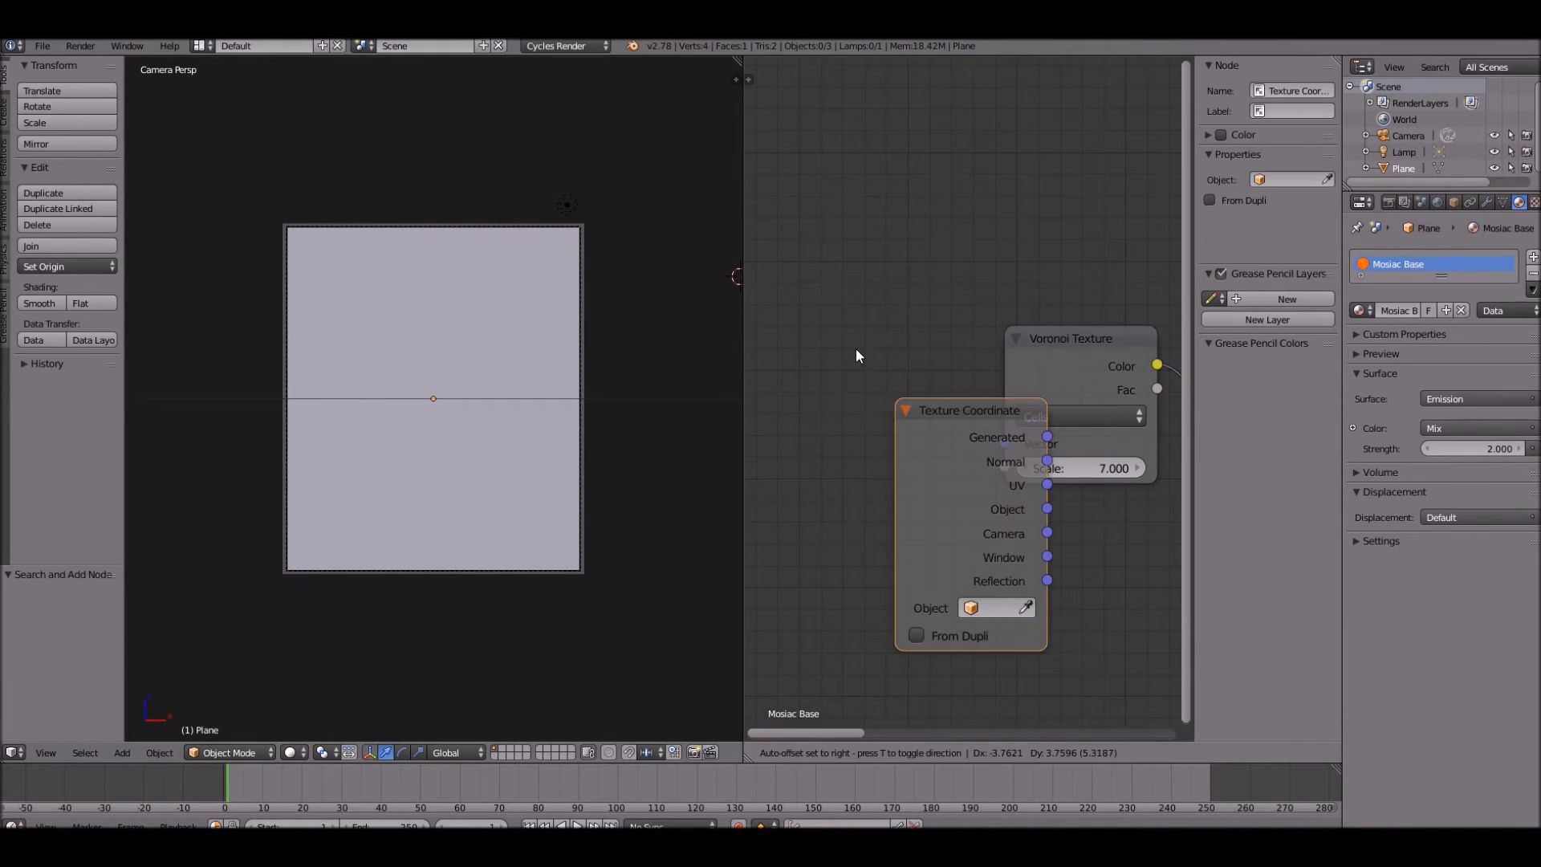
{"action": "left_click", "coordinate": [867, 277]}
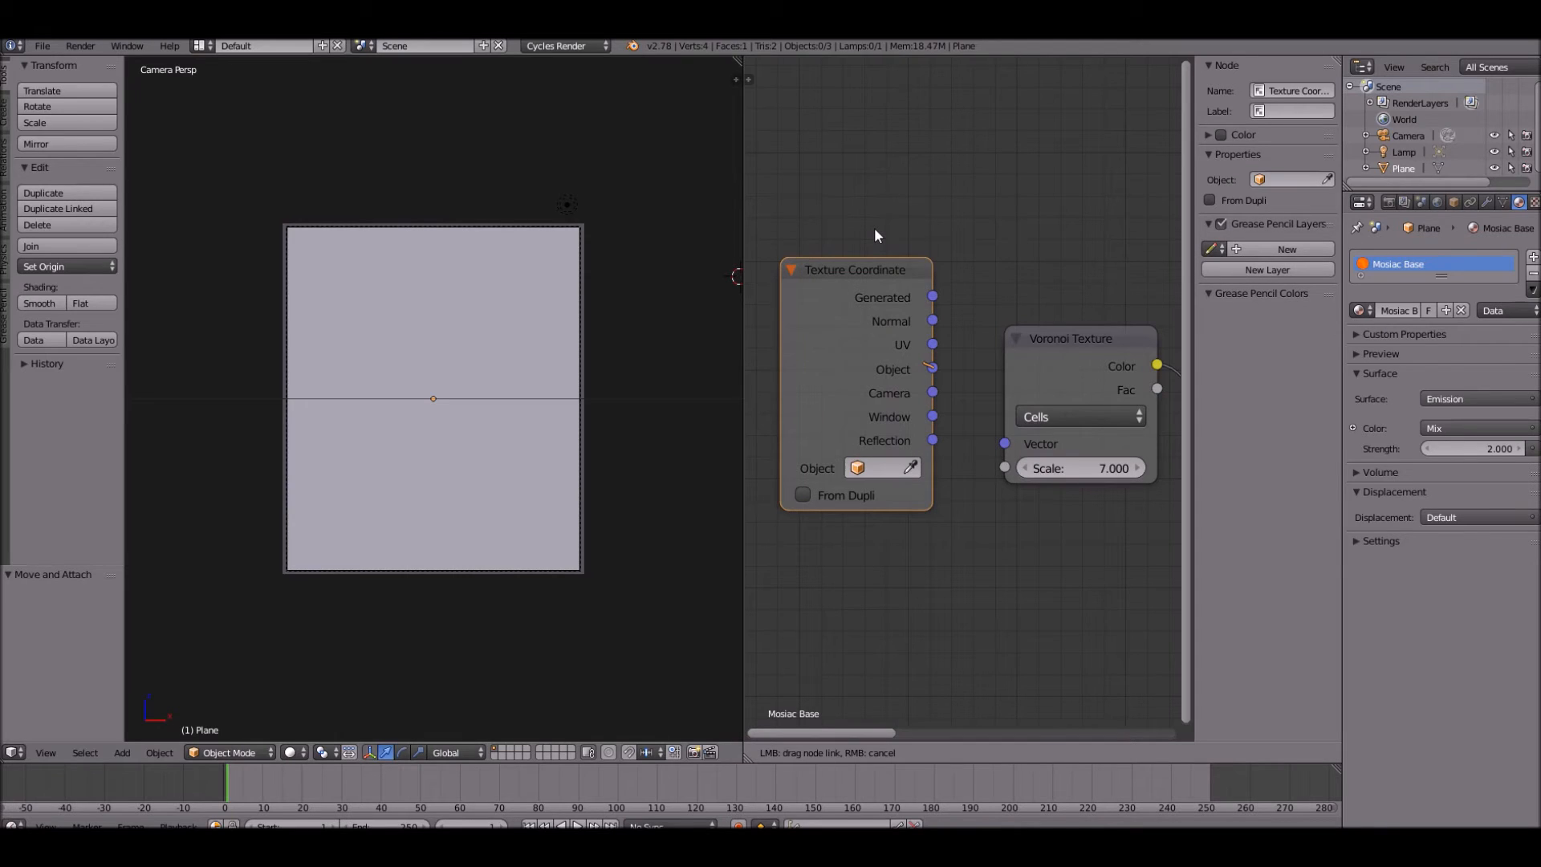
{"action": "left_click_drag", "start_coordinate": [876, 233], "coordinate": [1007, 444]}
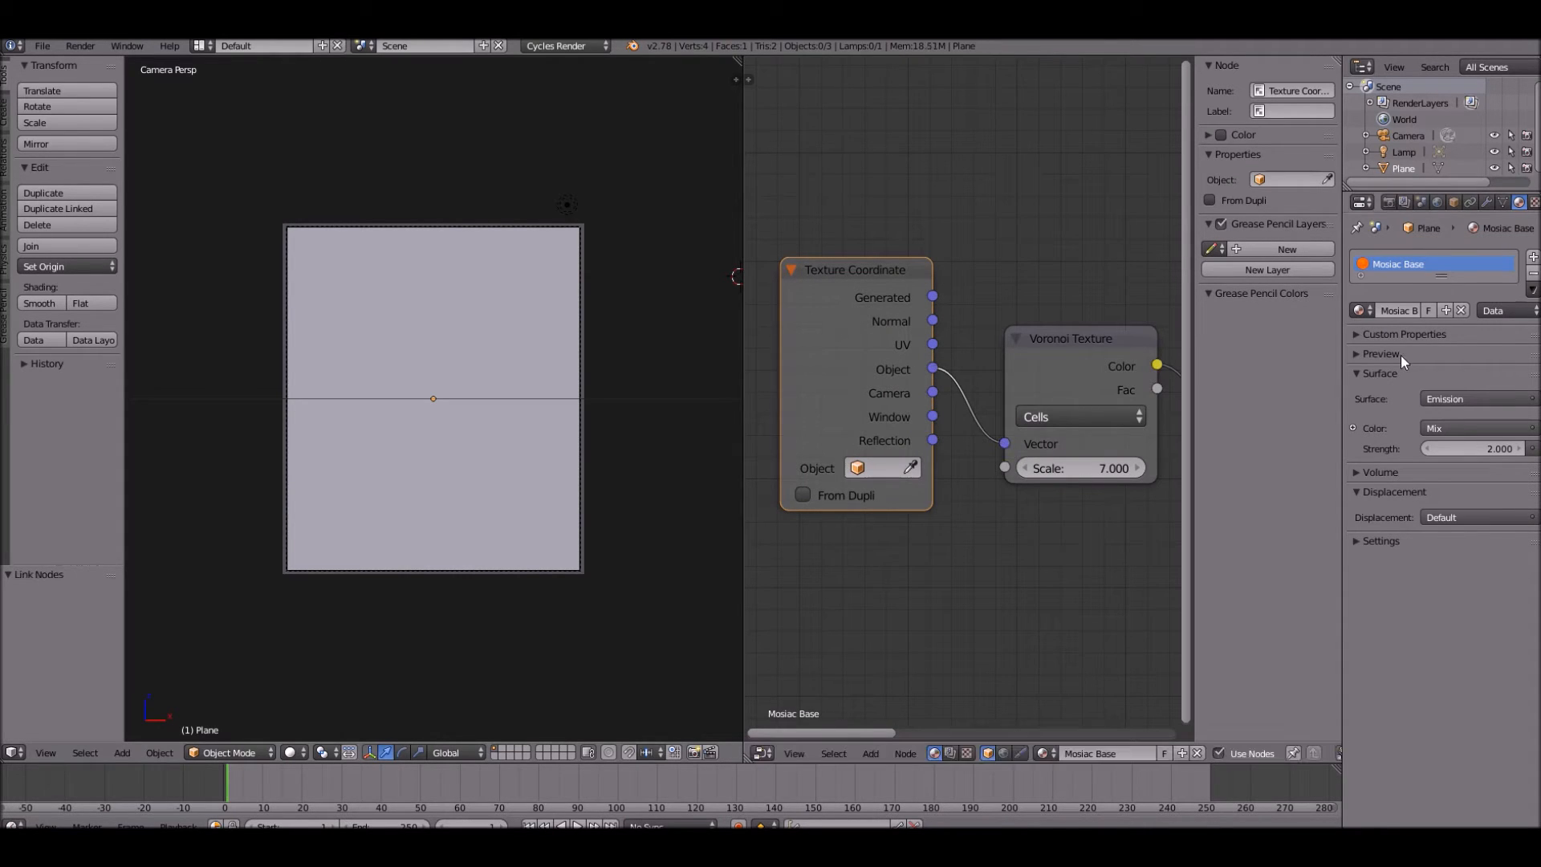
{"action": "left_click", "coordinate": [1401, 355]}
{"action": "scroll", "coordinate": [348, 276], "scroll_direction": "up", "scroll_amount": 4}
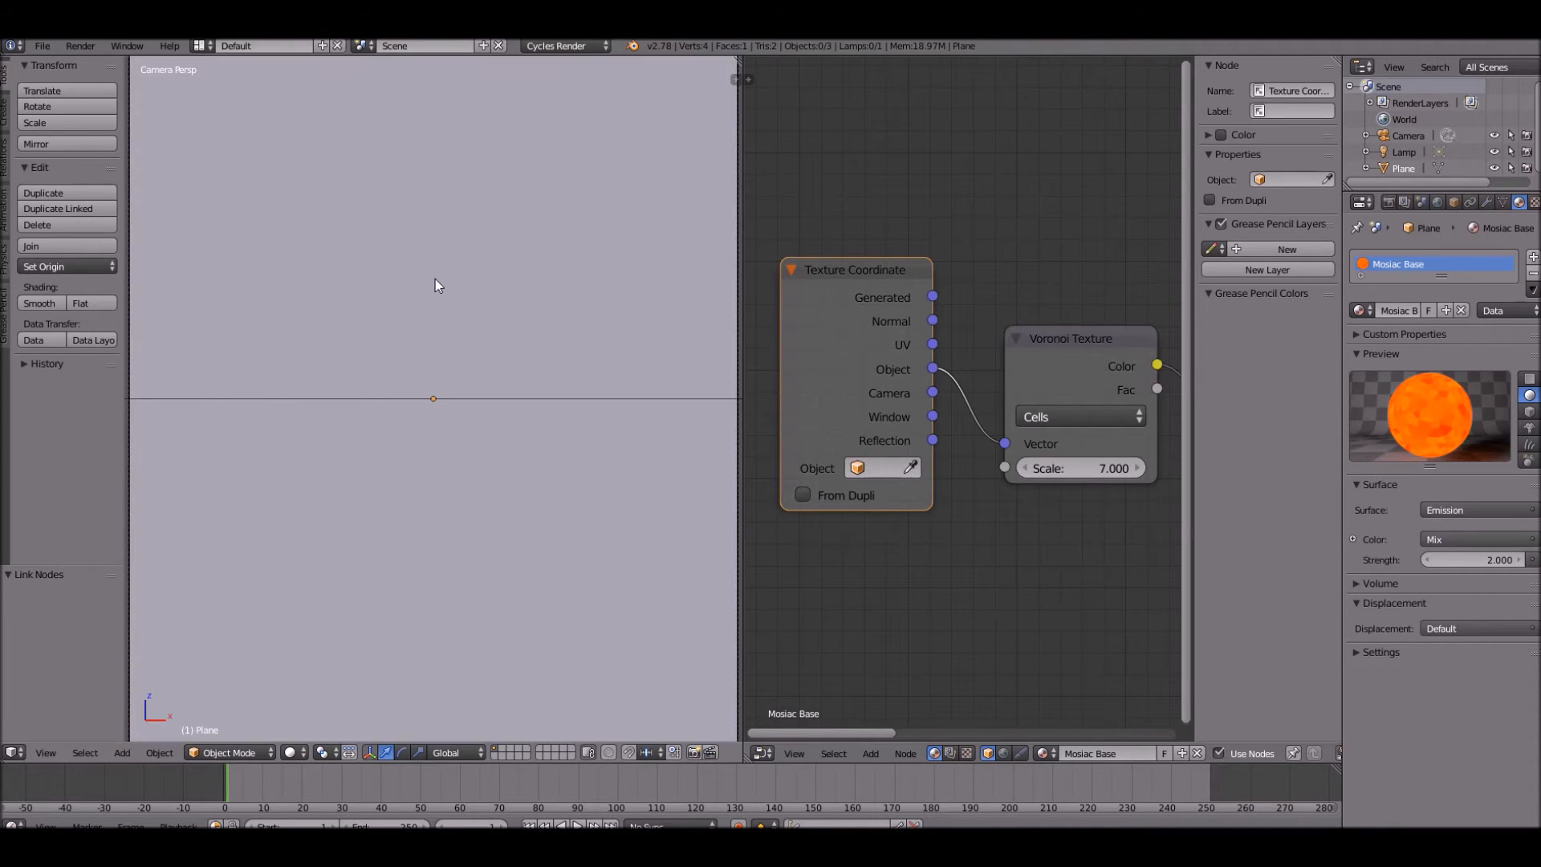
{"action": "scroll", "coordinate": [435, 282], "scroll_direction": "down", "scroll_amount": 2}
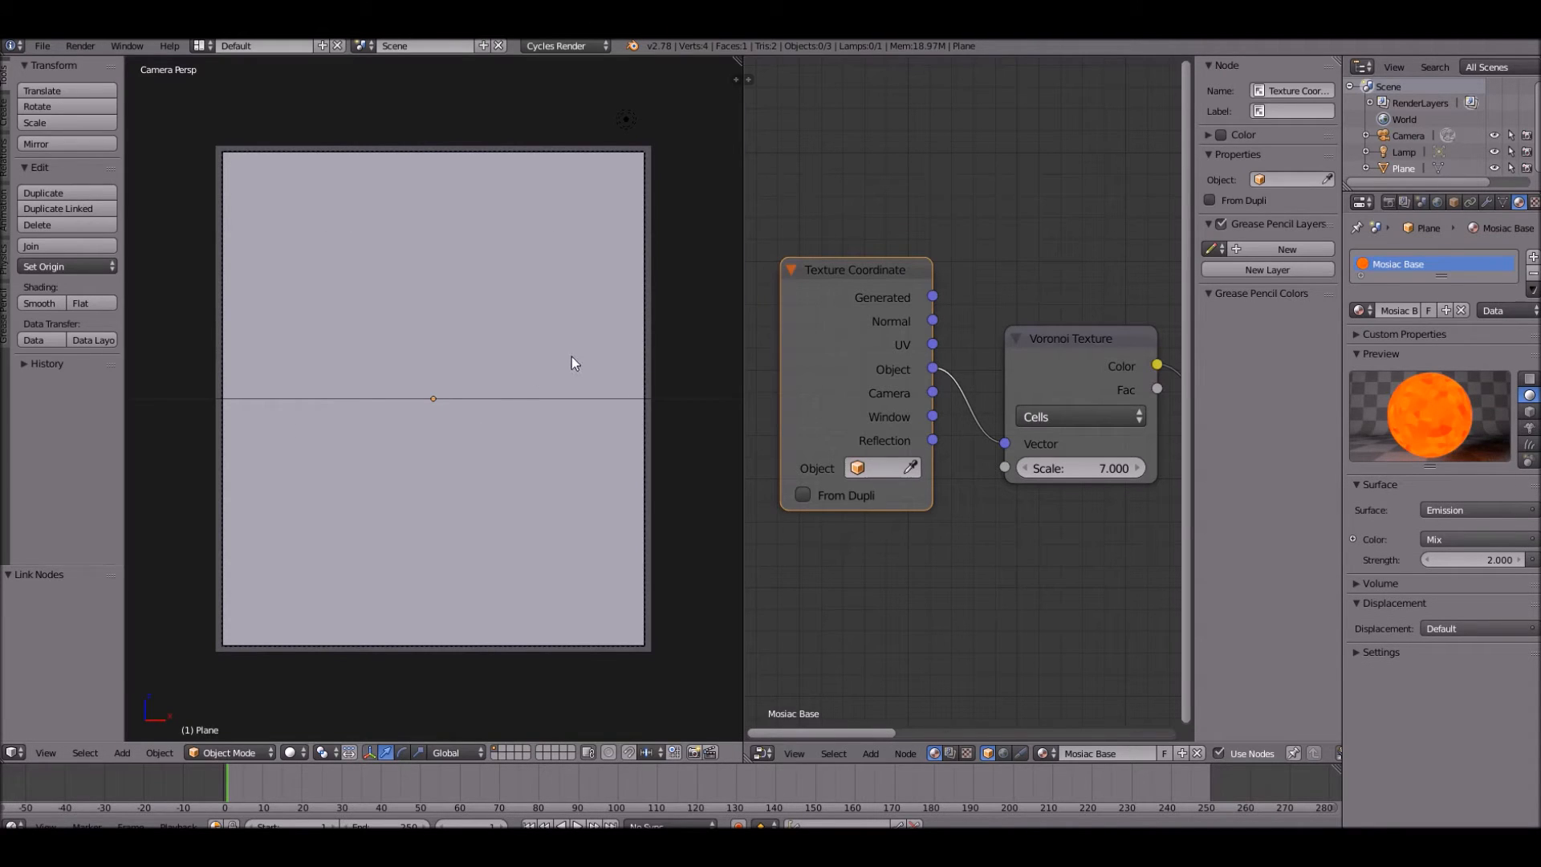
{"action": "right_click", "coordinate": [258, 468]}
{"action": "scroll", "coordinate": [217, 452], "scroll_direction": "up", "scroll_amount": 2}
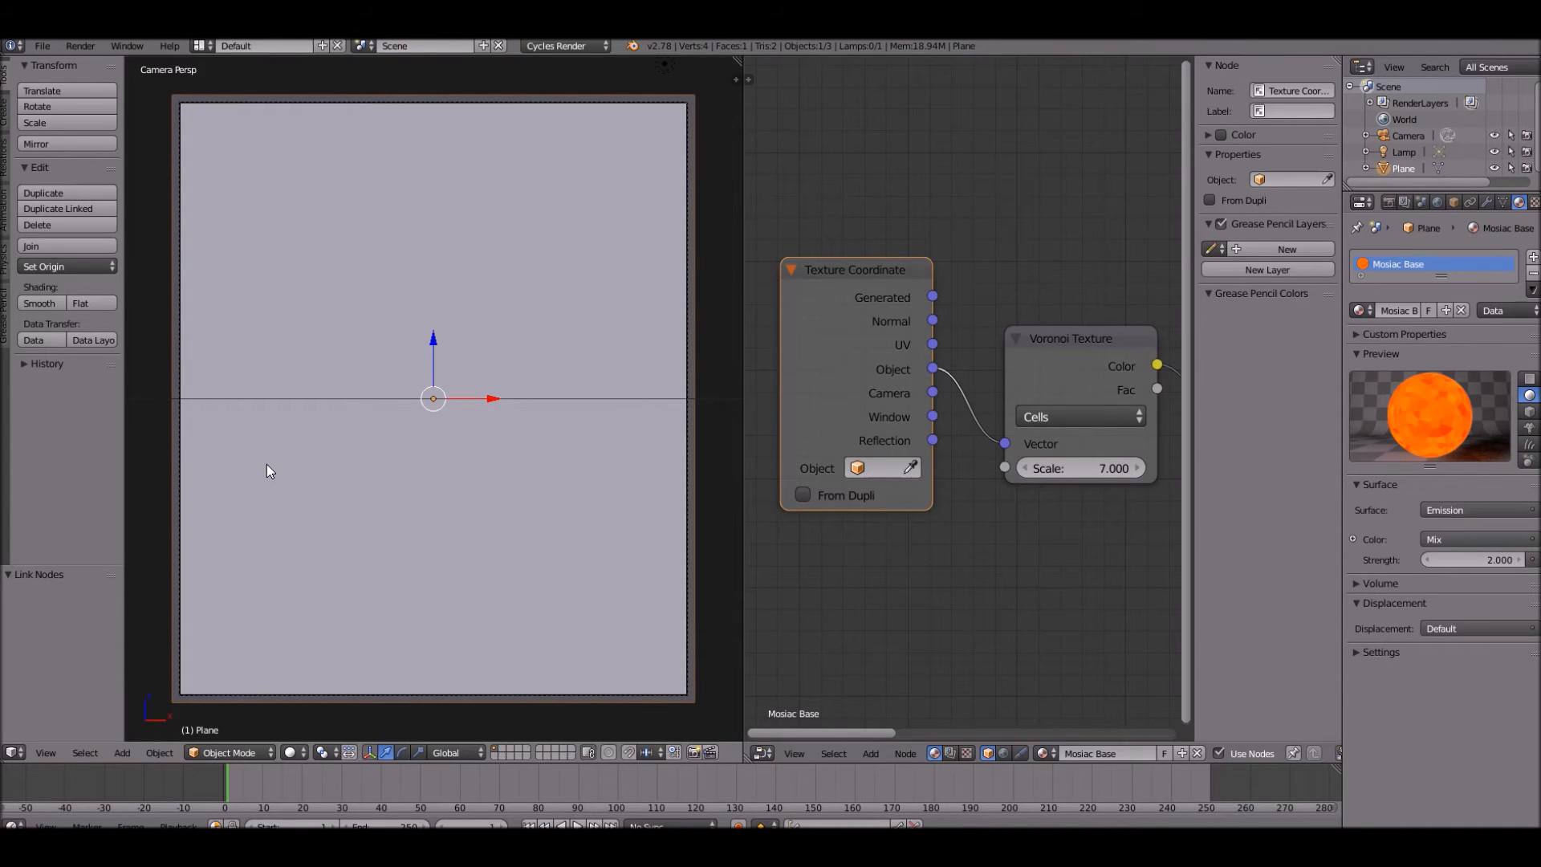
- In Edit Mode, knife-cut the eye and mouth outlines across the plane and nudge a vertex into place
{"action": "key", "text": "Tab"}
{"action": "key", "text": "space"}
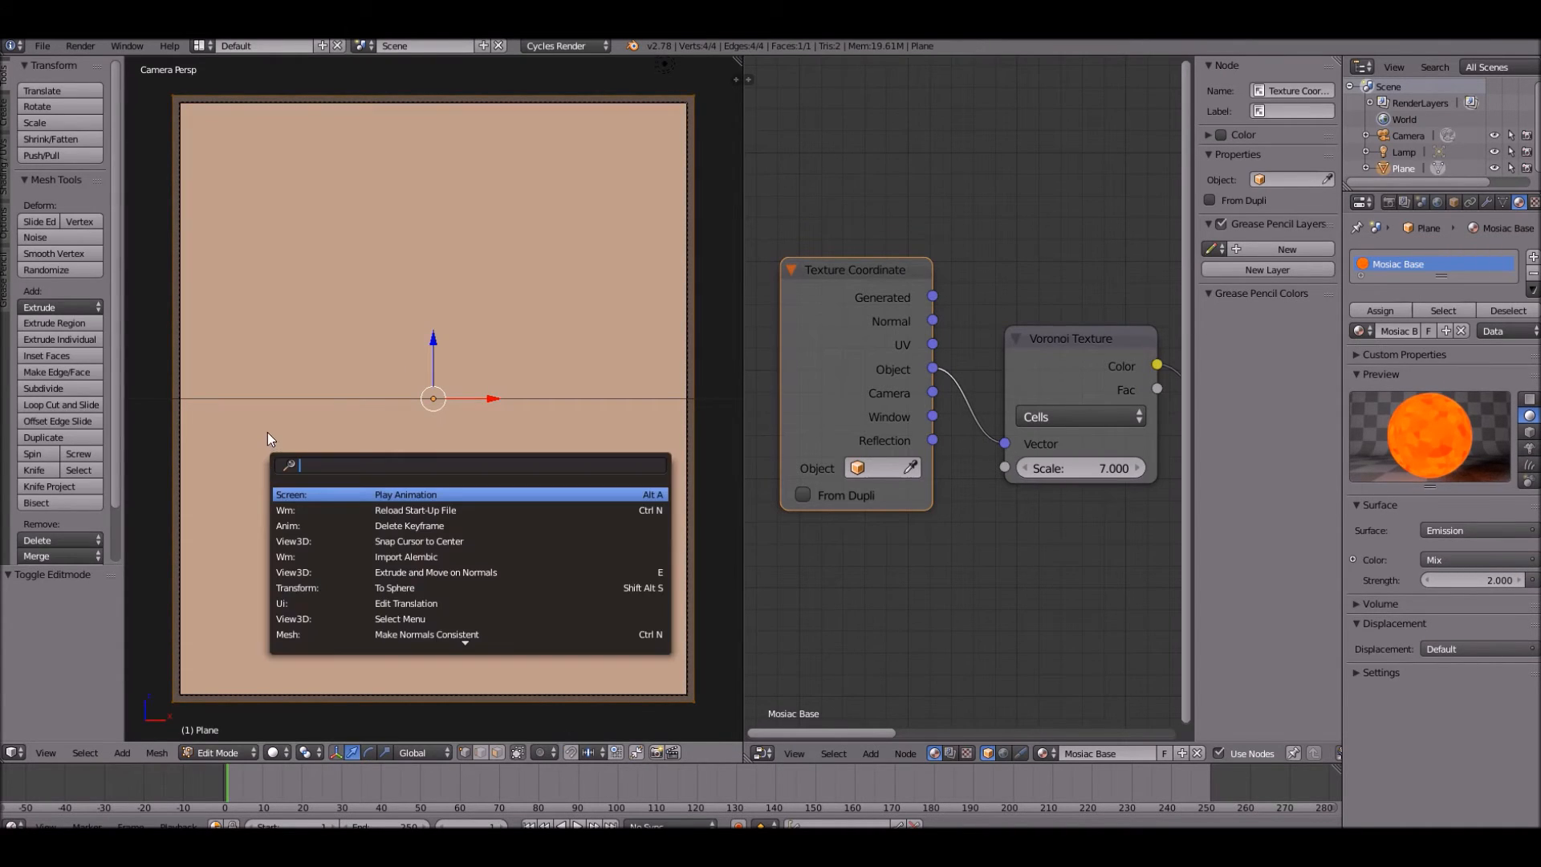
{"action": "key", "text": "k"}
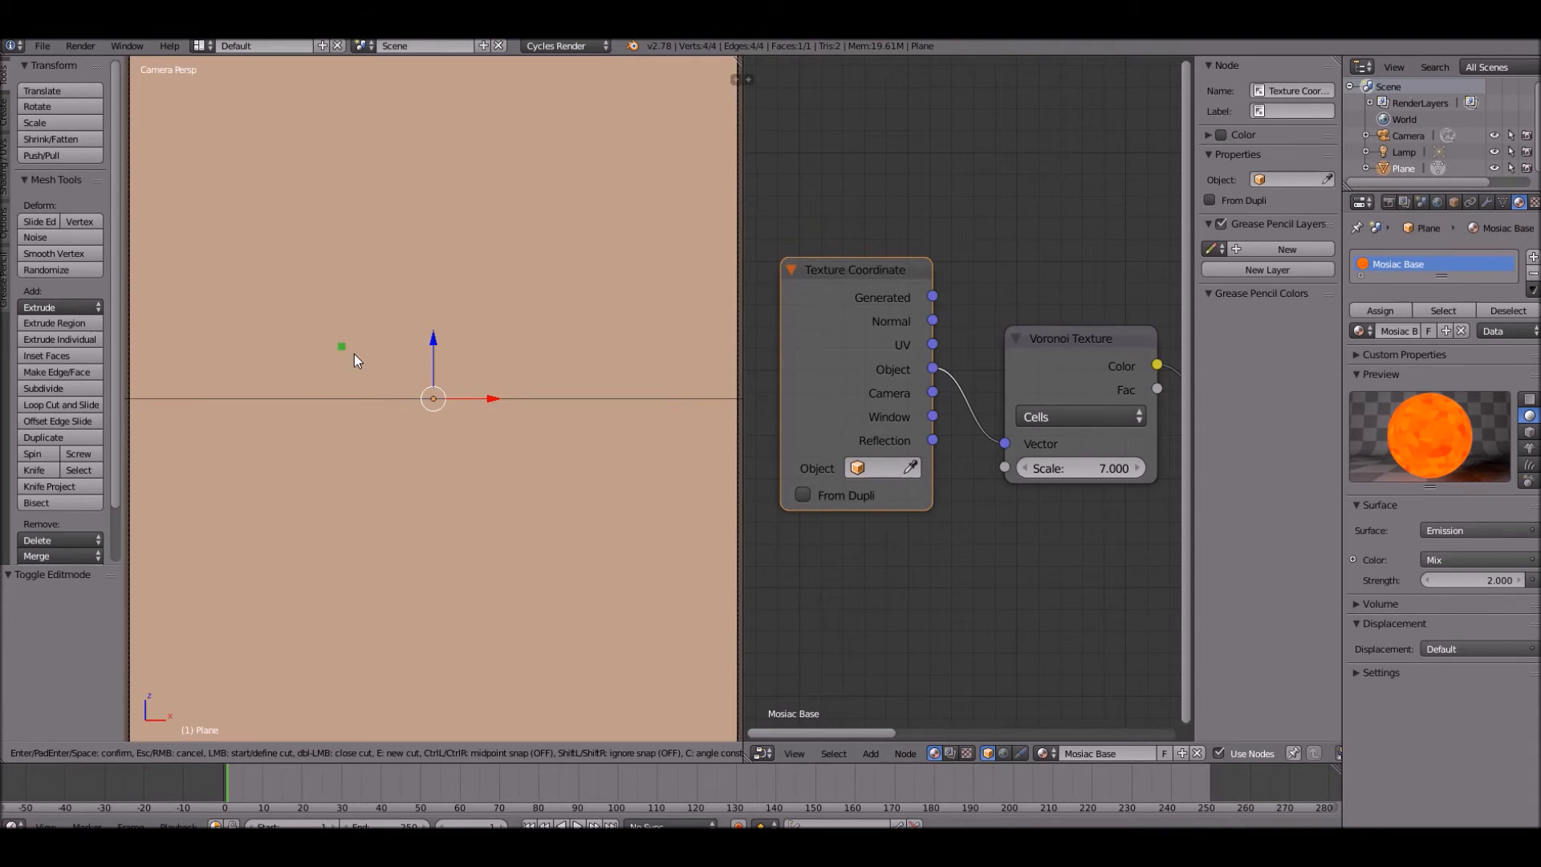
{"action": "scroll", "coordinate": [365, 354], "scroll_direction": "up", "scroll_amount": 2}
{"action": "scroll", "coordinate": [481, 325], "scroll_direction": "down", "scroll_amount": 2}
{"action": "scroll", "coordinate": [457, 381], "scroll_direction": "up", "scroll_amount": 1}
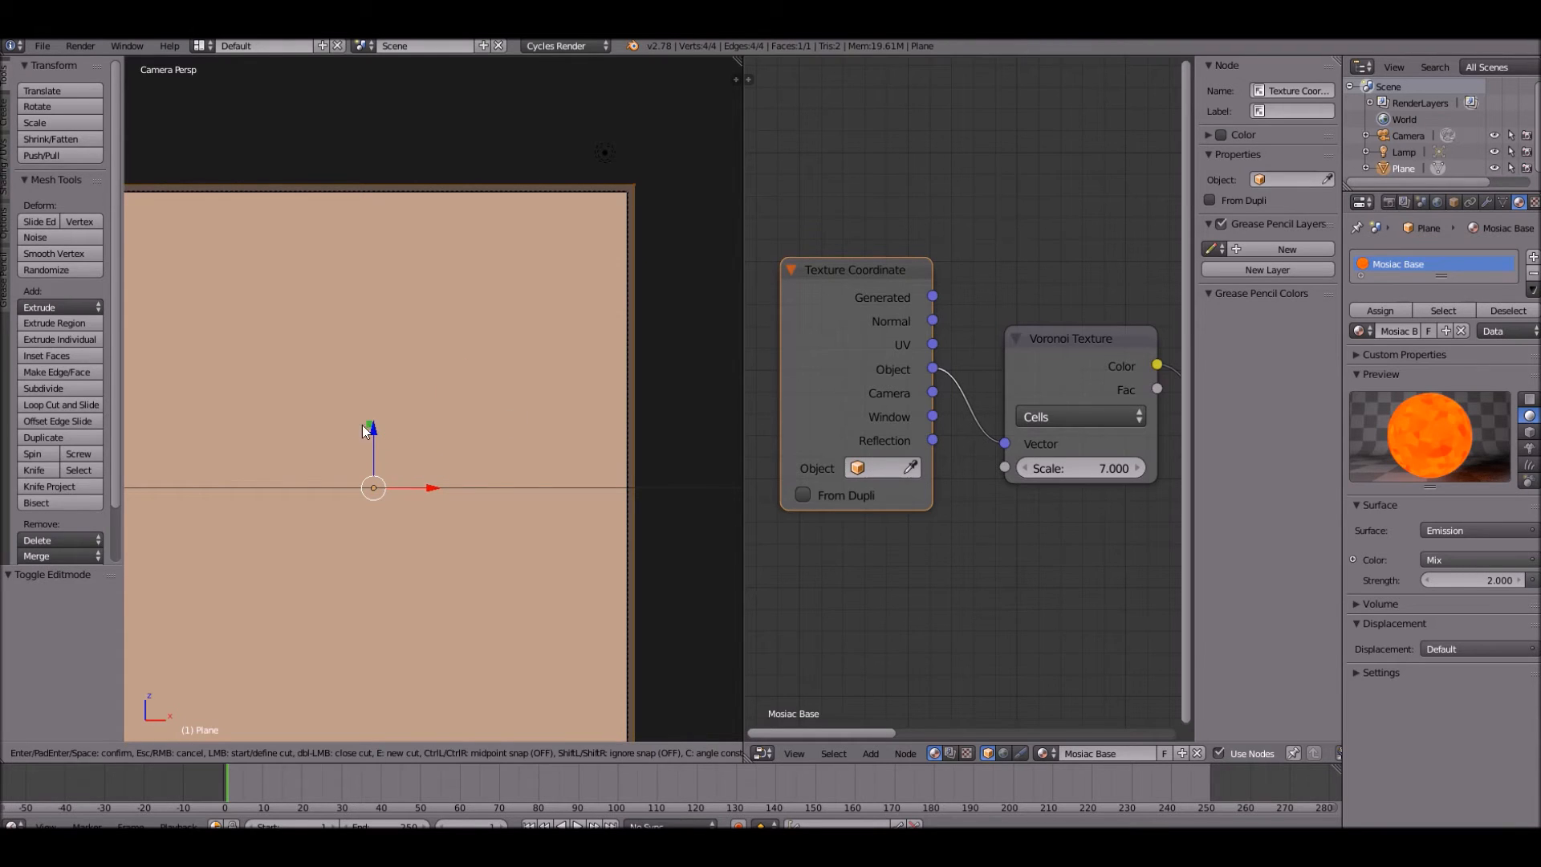
{"action": "mouse_move", "coordinate": [572, 464]}
{"action": "left_mouse_down"}
{"action": "mouse_move", "coordinate": [423, 405]}
{"action": "mouse_move", "coordinate": [415, 448]}
{"action": "mouse_move", "coordinate": [240, 431]}
{"action": "left_mouse_up"}
{"action": "key", "text": "Return"}
{"action": "key", "text": "a"}
{"action": "key", "text": "k"}
{"action": "mouse_move", "coordinate": [398, 424]}
{"action": "left_mouse_down"}
{"action": "mouse_move", "coordinate": [289, 387]}
{"action": "mouse_move", "coordinate": [493, 431]}
{"action": "left_mouse_up"}
{"action": "key", "text": "Return"}
{"action": "key", "text": "Tab"}
{"action": "key", "text": "Tab"}
{"action": "scroll", "coordinate": [459, 513], "scroll_direction": "down", "scroll_amount": 3}
{"action": "scroll", "coordinate": [459, 513], "scroll_direction": "up", "scroll_amount": 3}
{"action": "key", "text": "k"}
{"action": "key", "text": "Return"}
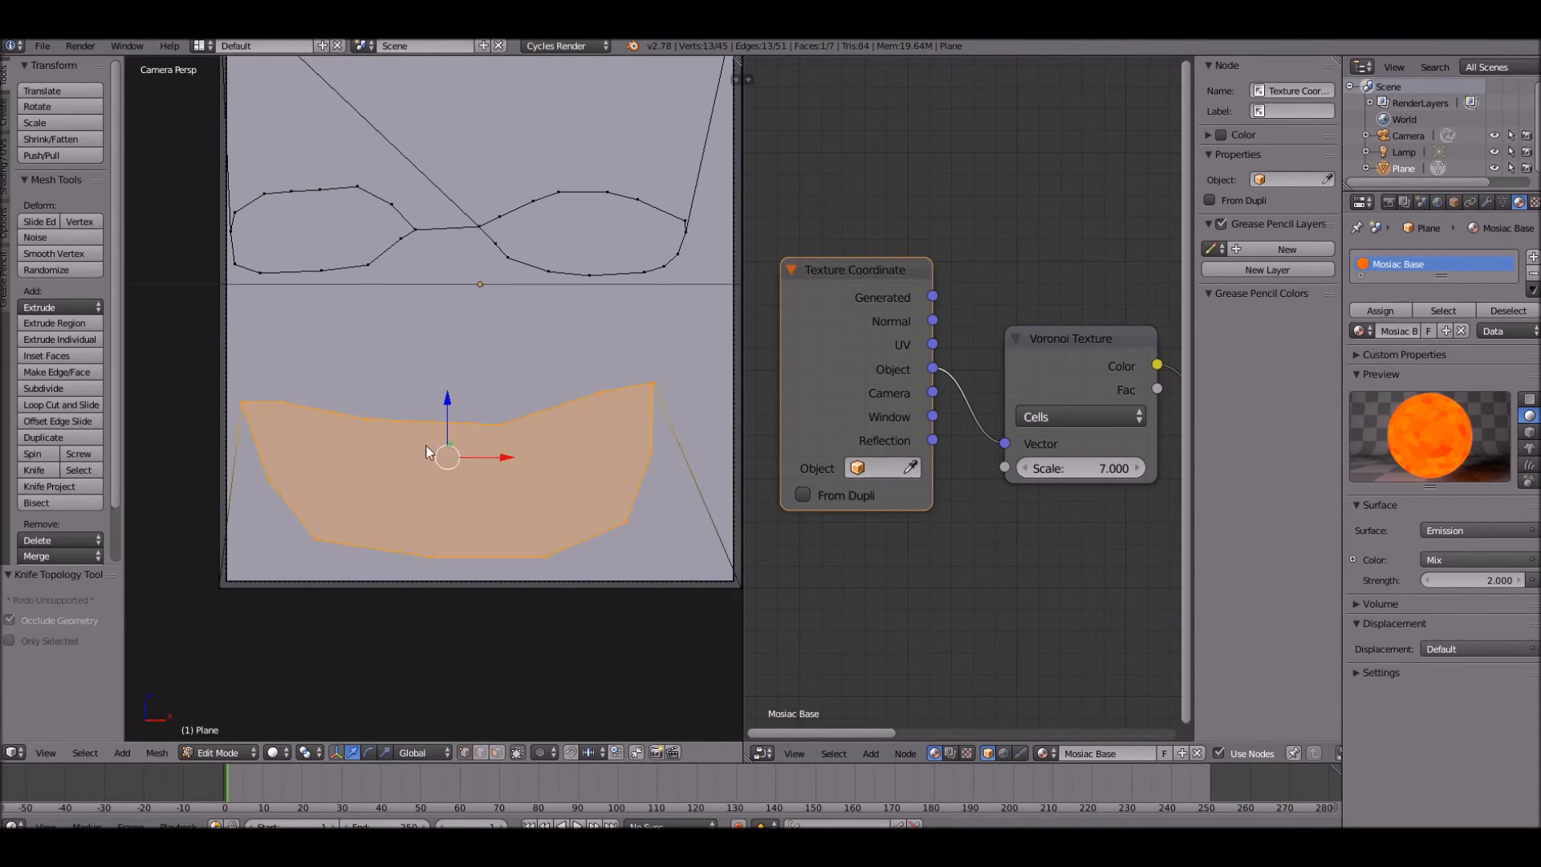
{"action": "right_click", "coordinate": [529, 428]}
{"action": "key", "text": "g"}
{"action": "left_click", "coordinate": [362, 386]}
{"action": "scroll", "coordinate": [432, 346], "scroll_direction": "up", "scroll_amount": 3}
- Knife-cut dividing lines so each eye is split into three parts
{"action": "key", "text": "k"}
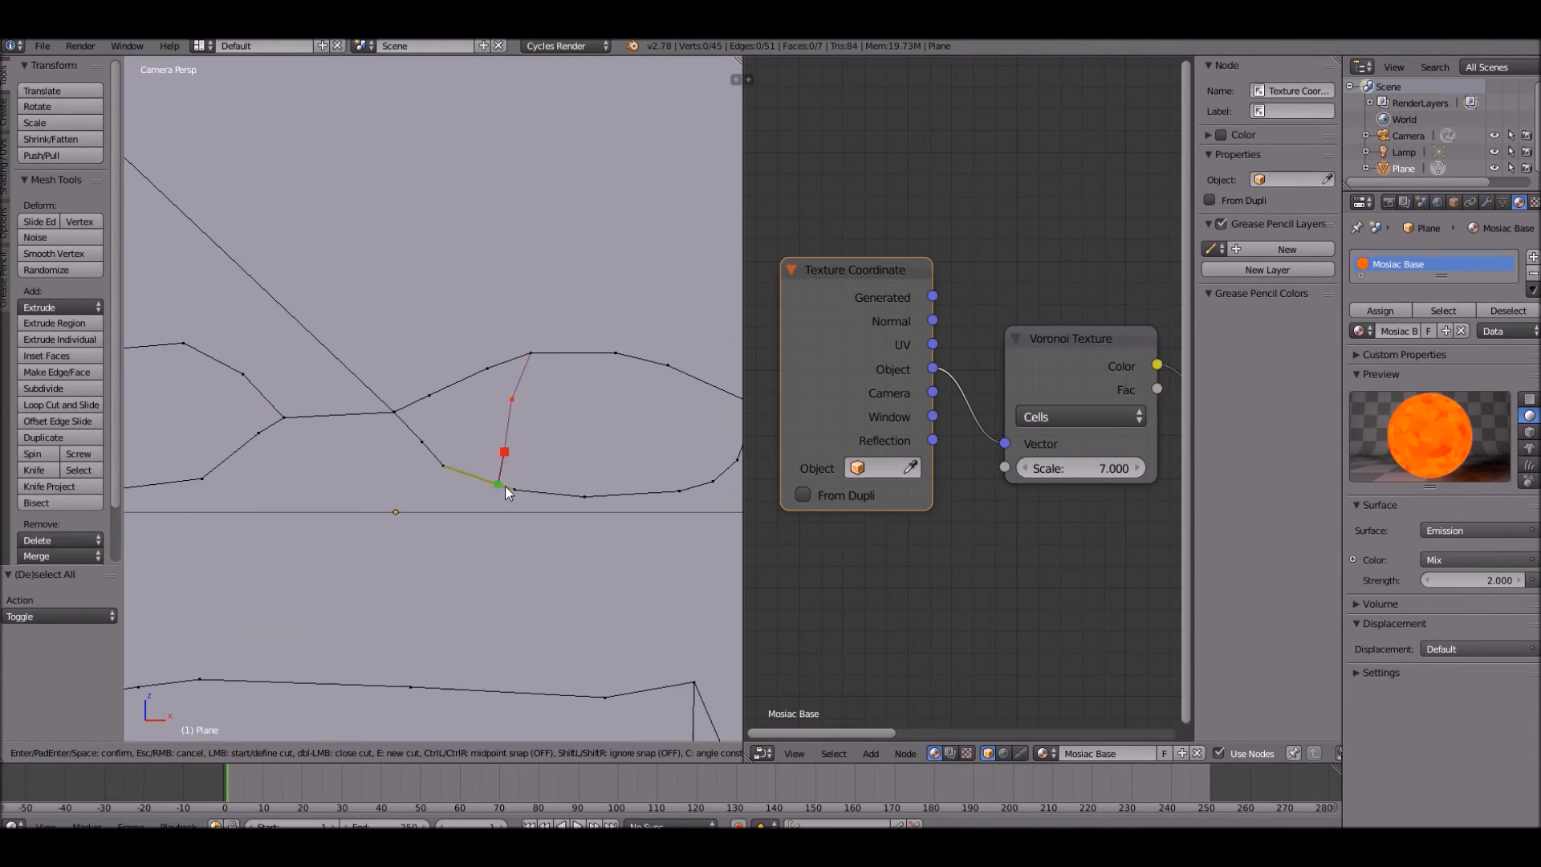
{"action": "key", "text": "Return"}
{"action": "key", "text": "k"}
{"action": "left_click", "coordinate": [635, 493]}
{"action": "left_click", "coordinate": [628, 357]}
{"action": "key", "text": "Return"}
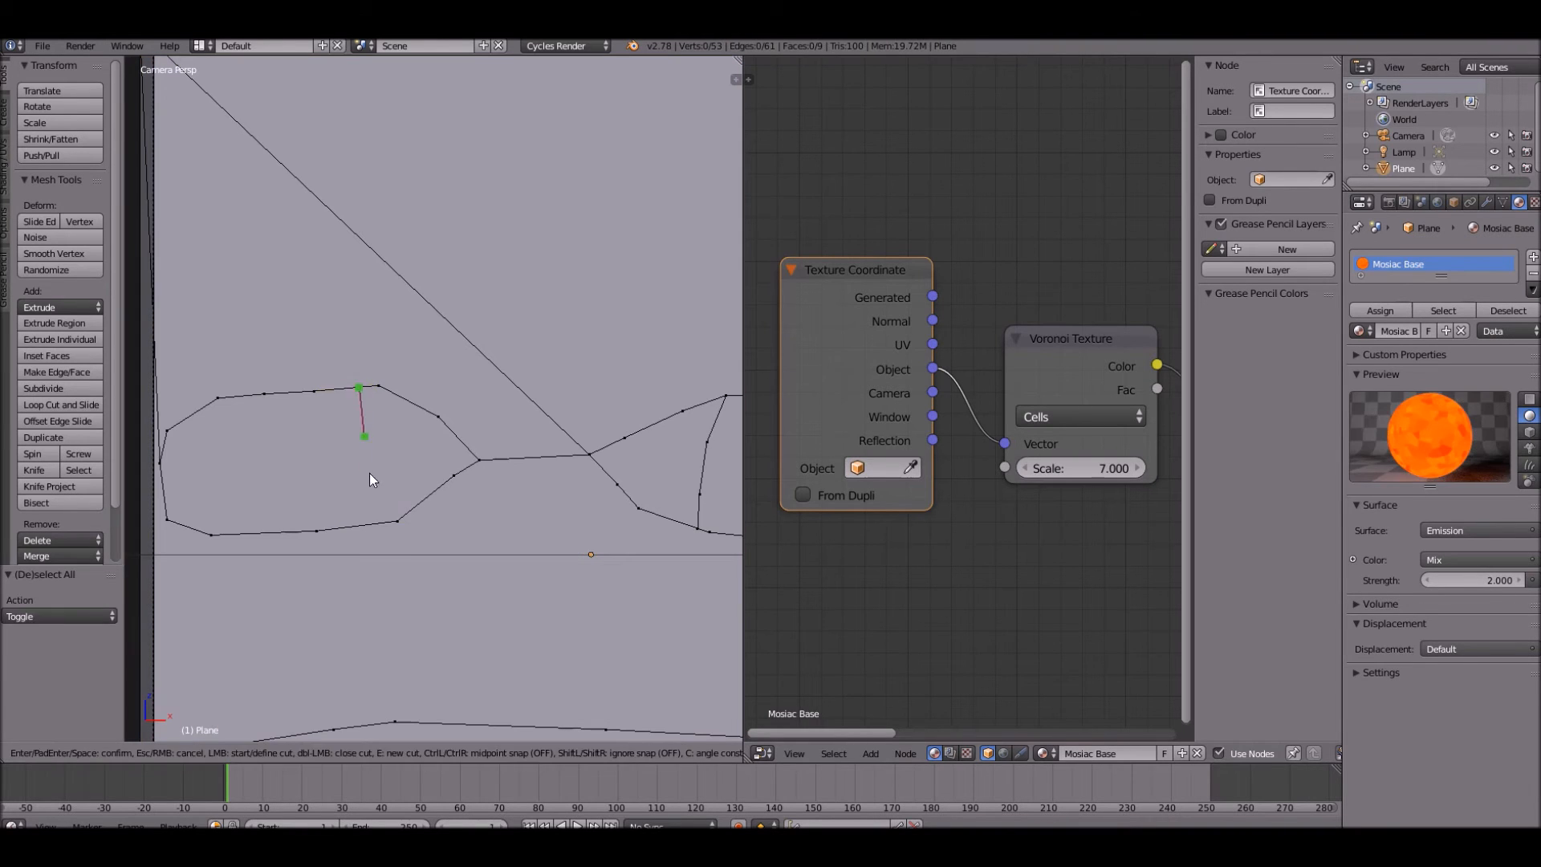
{"action": "key", "text": "k"}
{"action": "left_click", "coordinate": [360, 491]}
{"action": "left_click", "coordinate": [349, 524]}
{"action": "key", "text": "Return"}
{"action": "key", "text": "k"}
{"action": "left_click", "coordinate": [257, 392]}
{"action": "key", "text": "Return"}
{"action": "scroll", "coordinate": [350, 482], "scroll_direction": "down", "scroll_amount": 2}
{"action": "key", "text": "a"}
{"action": "key", "text": "k"}
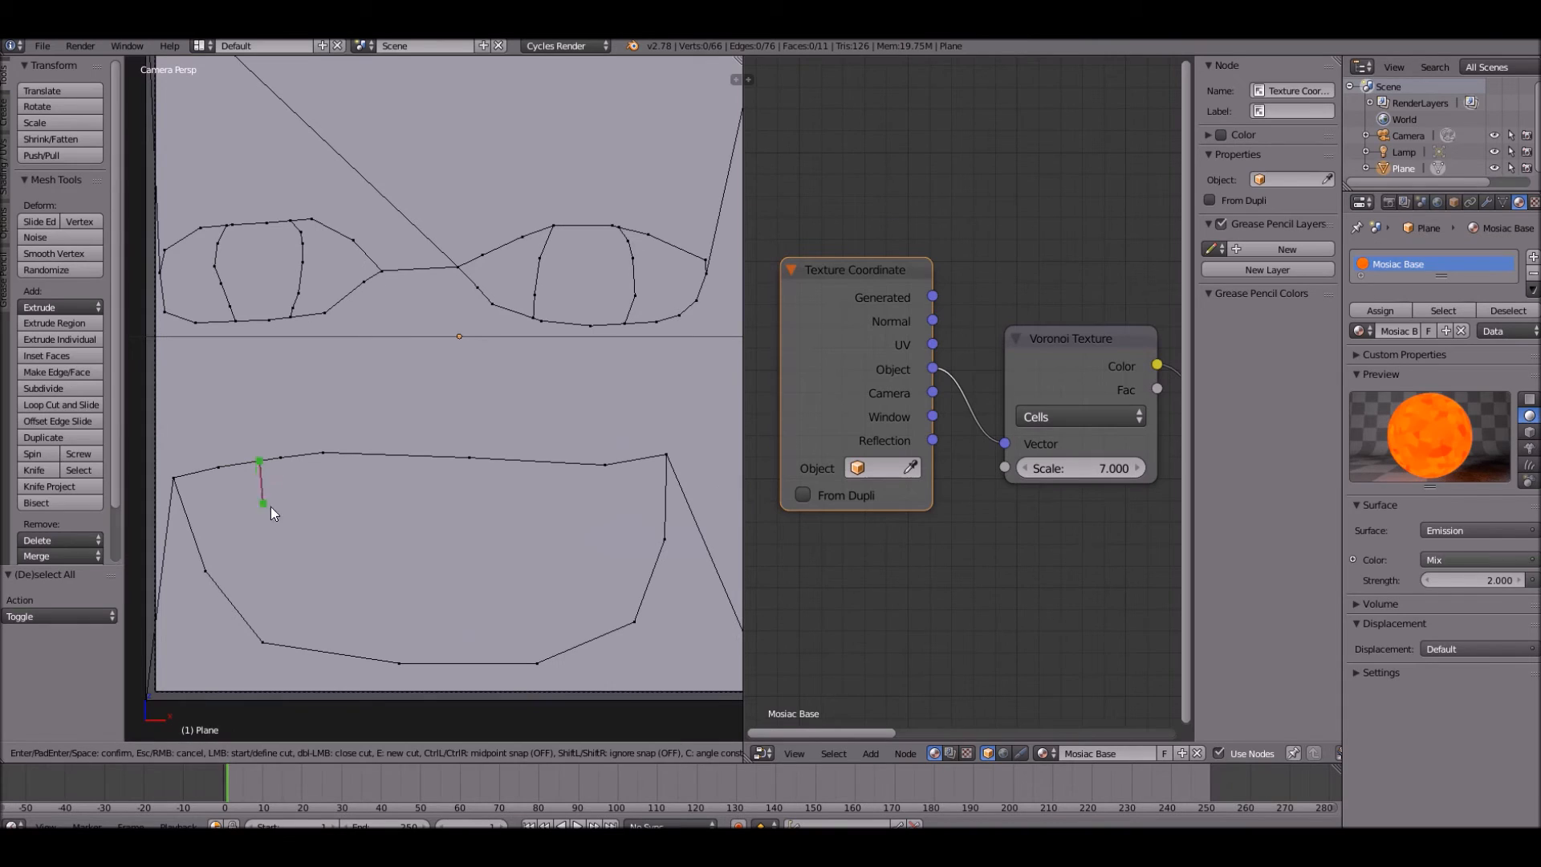
- Knife-cut four small tooth squares along the mouth's top and bottom edges
{"action": "left_click", "coordinate": [322, 453]}
{"action": "key", "text": "Return"}
{"action": "key", "text": "k"}
{"action": "left_click", "coordinate": [488, 459]}
{"action": "left_click", "coordinate": [537, 514]}
{"action": "left_click", "coordinate": [546, 452]}
{"action": "key", "text": "Return"}
{"action": "key", "text": "k"}
{"action": "left_click", "coordinate": [381, 660]}
{"action": "left_click", "coordinate": [386, 613]}
{"action": "left_click", "coordinate": [418, 621]}
{"action": "left_click", "coordinate": [414, 662]}
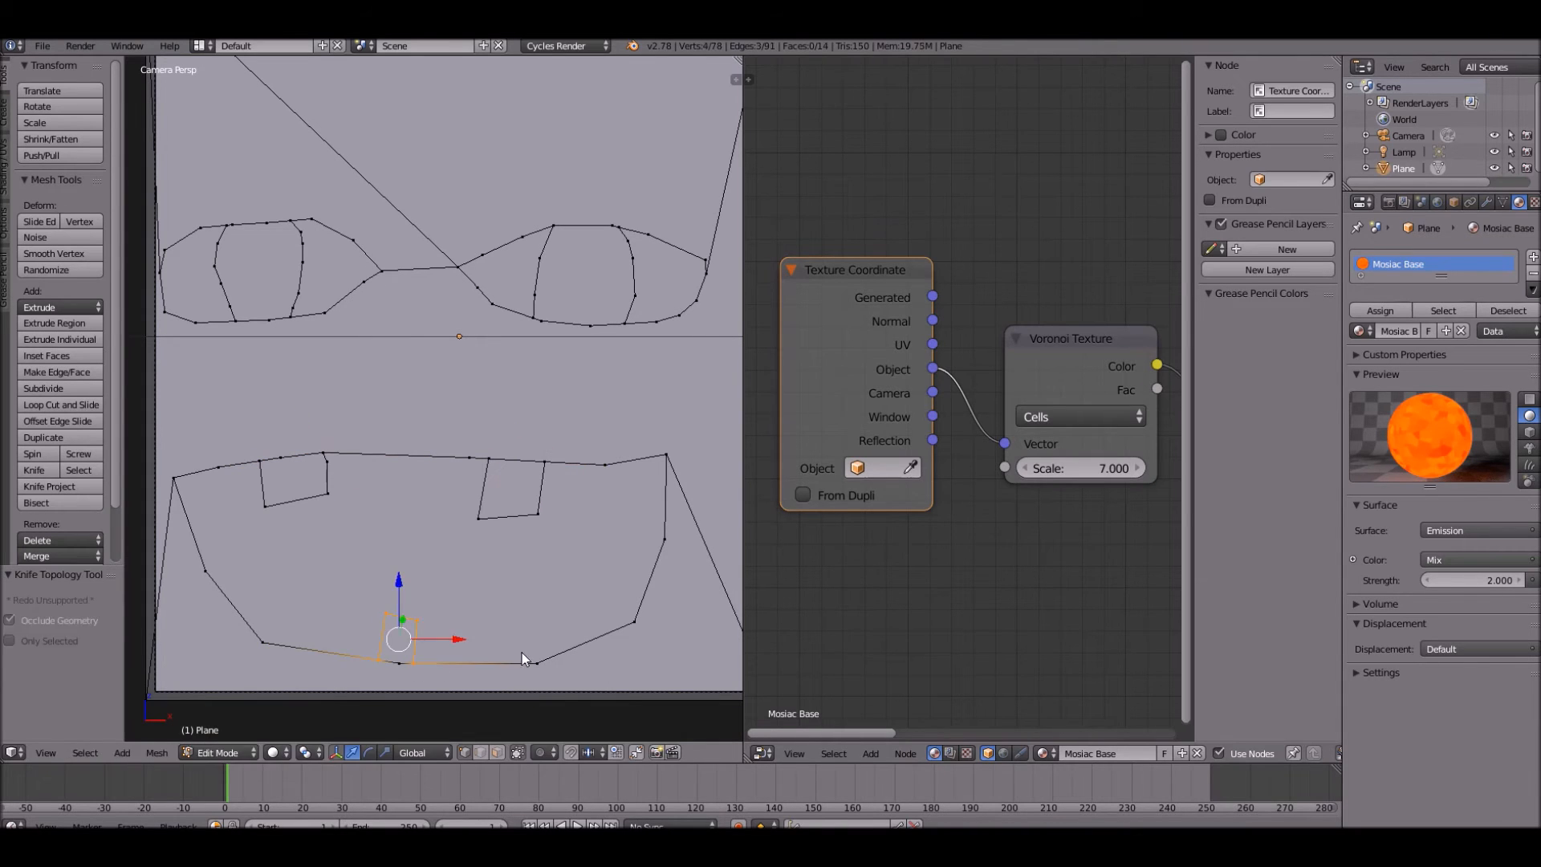
{"action": "left_click", "coordinate": [644, 623]}
{"action": "key", "text": "Return"}
{"action": "key", "text": "Home"}
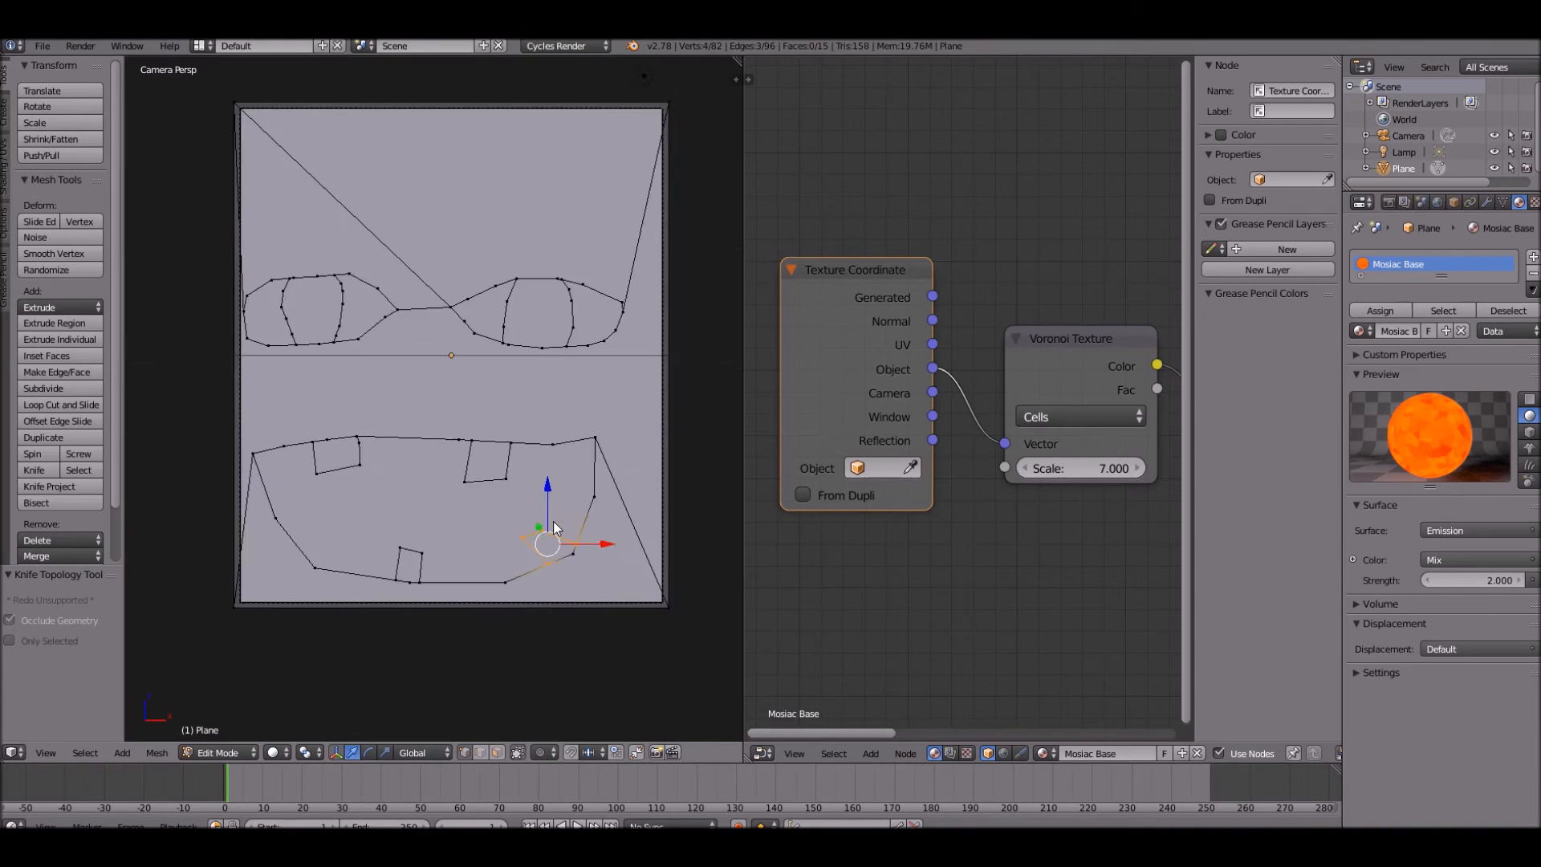
{"action": "key", "text": "a"}
{"action": "scroll", "coordinate": [554, 523], "scroll_direction": "up", "scroll_amount": 2}
{"action": "scroll", "coordinate": [552, 523], "scroll_direction": "down", "scroll_amount": 1}
{"action": "scroll", "coordinate": [553, 523], "scroll_direction": "down", "scroll_amount": 1}
{"action": "scroll", "coordinate": [538, 527], "scroll_direction": "up", "scroll_amount": 1}
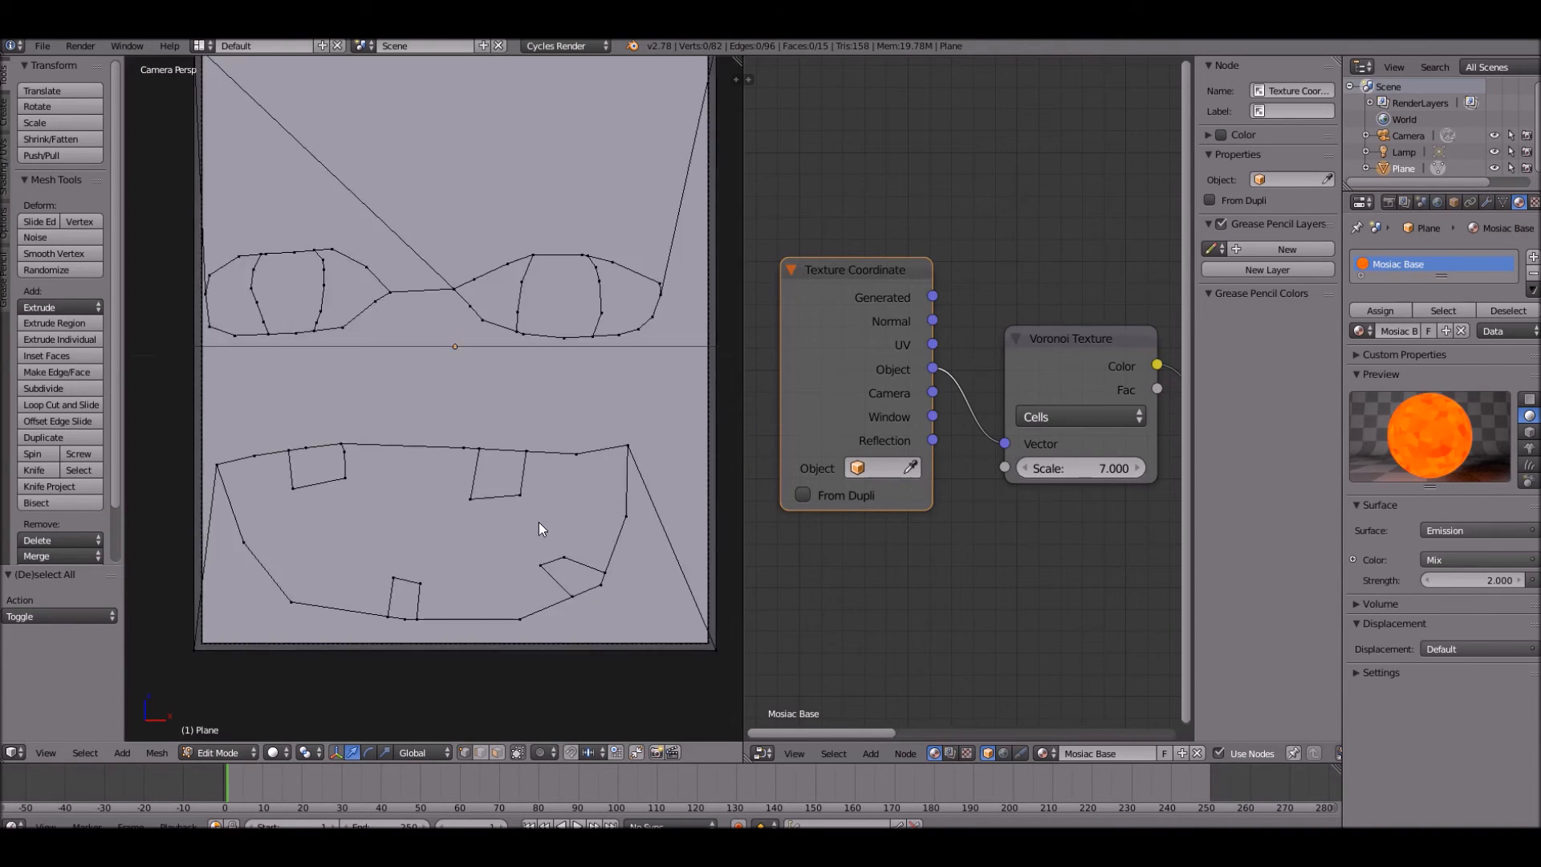
{"action": "scroll", "coordinate": [539, 528], "scroll_direction": "up", "scroll_amount": 1}
- Separate the four teeth and four eye-side faces into a new object with P > Selection
{"action": "right_click", "coordinate": [403, 641]}
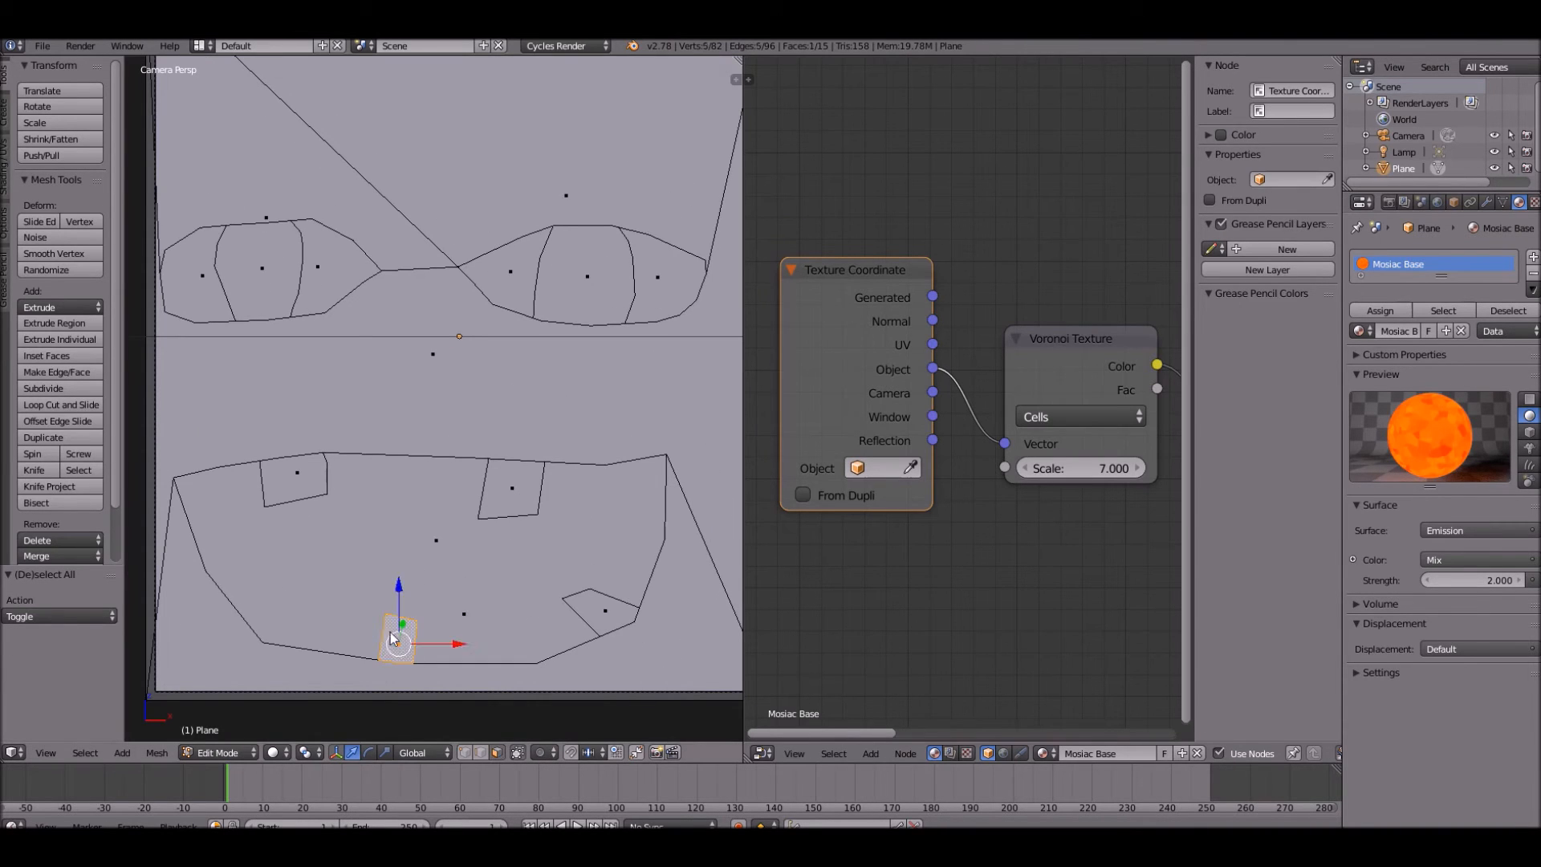
{"action": "right_click", "coordinate": [301, 483], "text": "shift"}
{"action": "right_click", "coordinate": [512, 488], "text": "shift"}
{"action": "right_click", "coordinate": [603, 609], "text": "shift"}
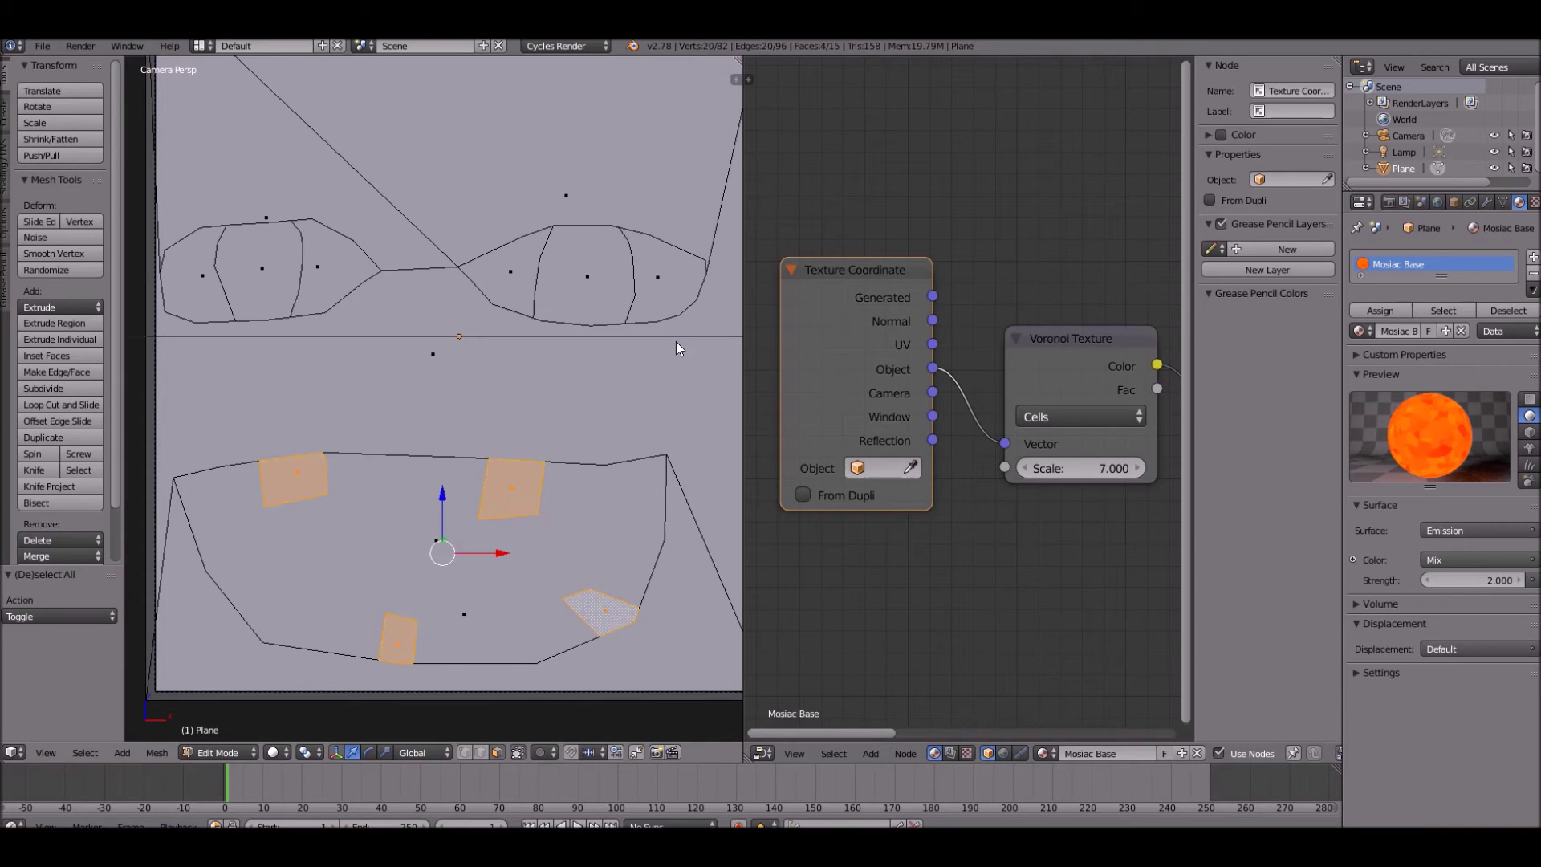
{"action": "right_click", "coordinate": [547, 278], "text": "shift"}
{"action": "right_click", "coordinate": [653, 276], "text": "shift"}
{"action": "right_click", "coordinate": [315, 286], "text": "shift"}
{"action": "right_click", "coordinate": [230, 299], "text": "shift"}
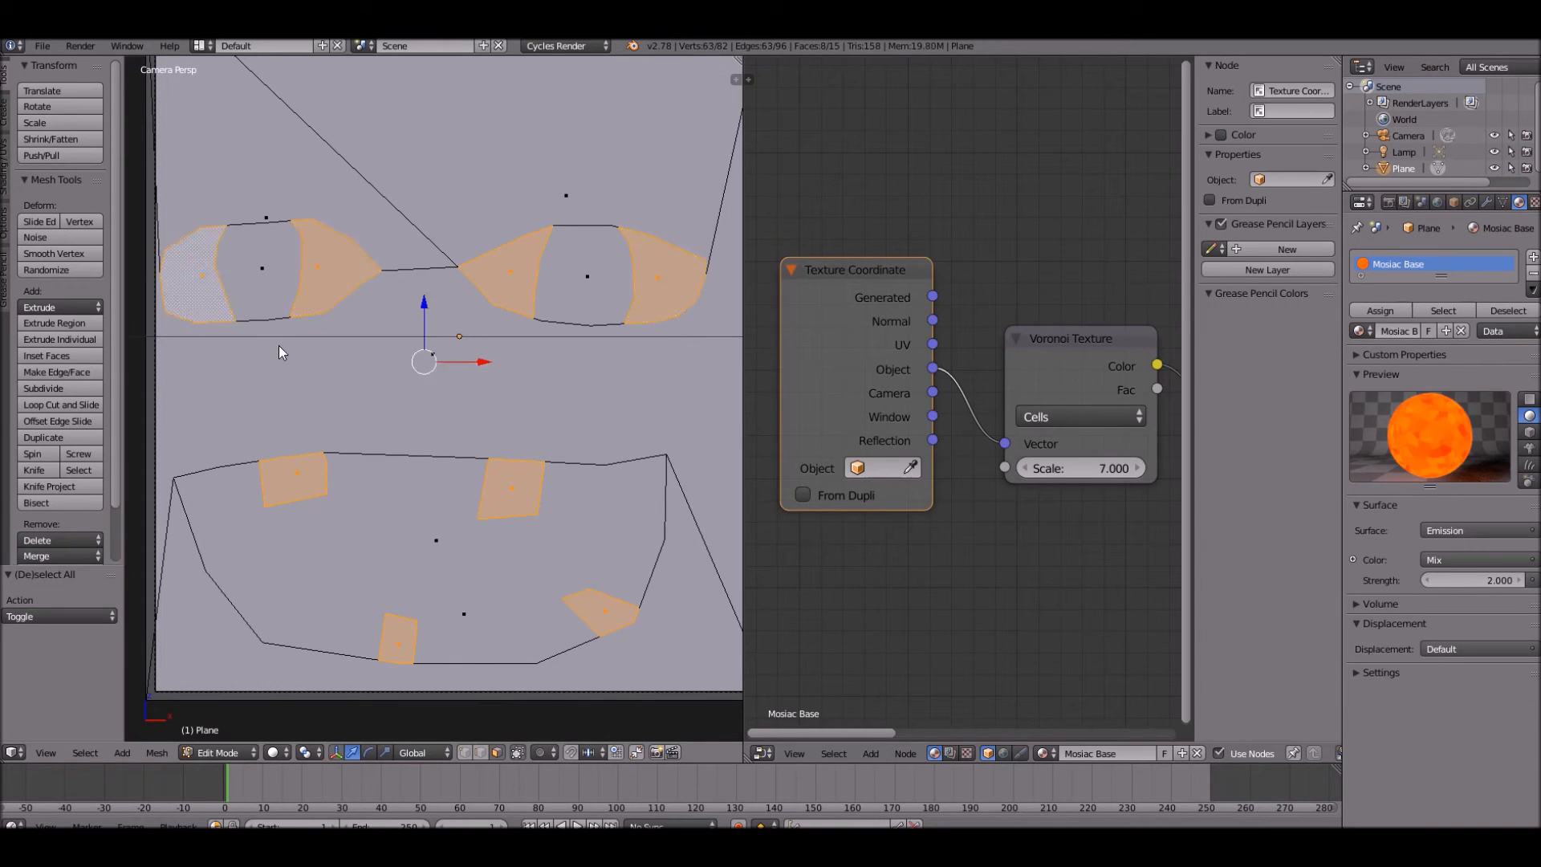
{"action": "key", "text": "p"}
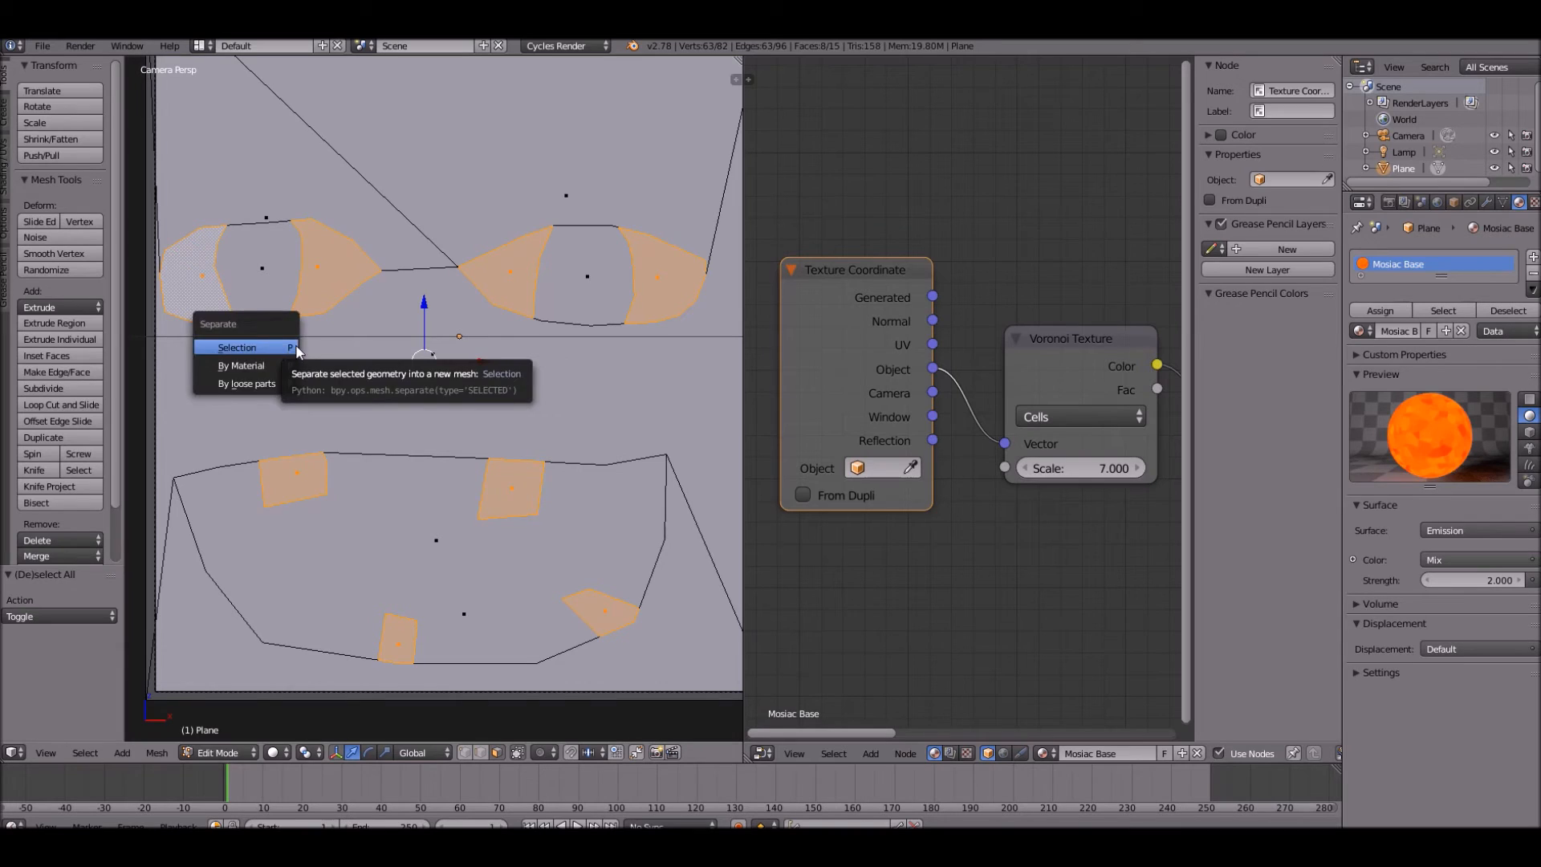
{"action": "key", "text": "Escape"}
{"action": "key", "text": "p"}
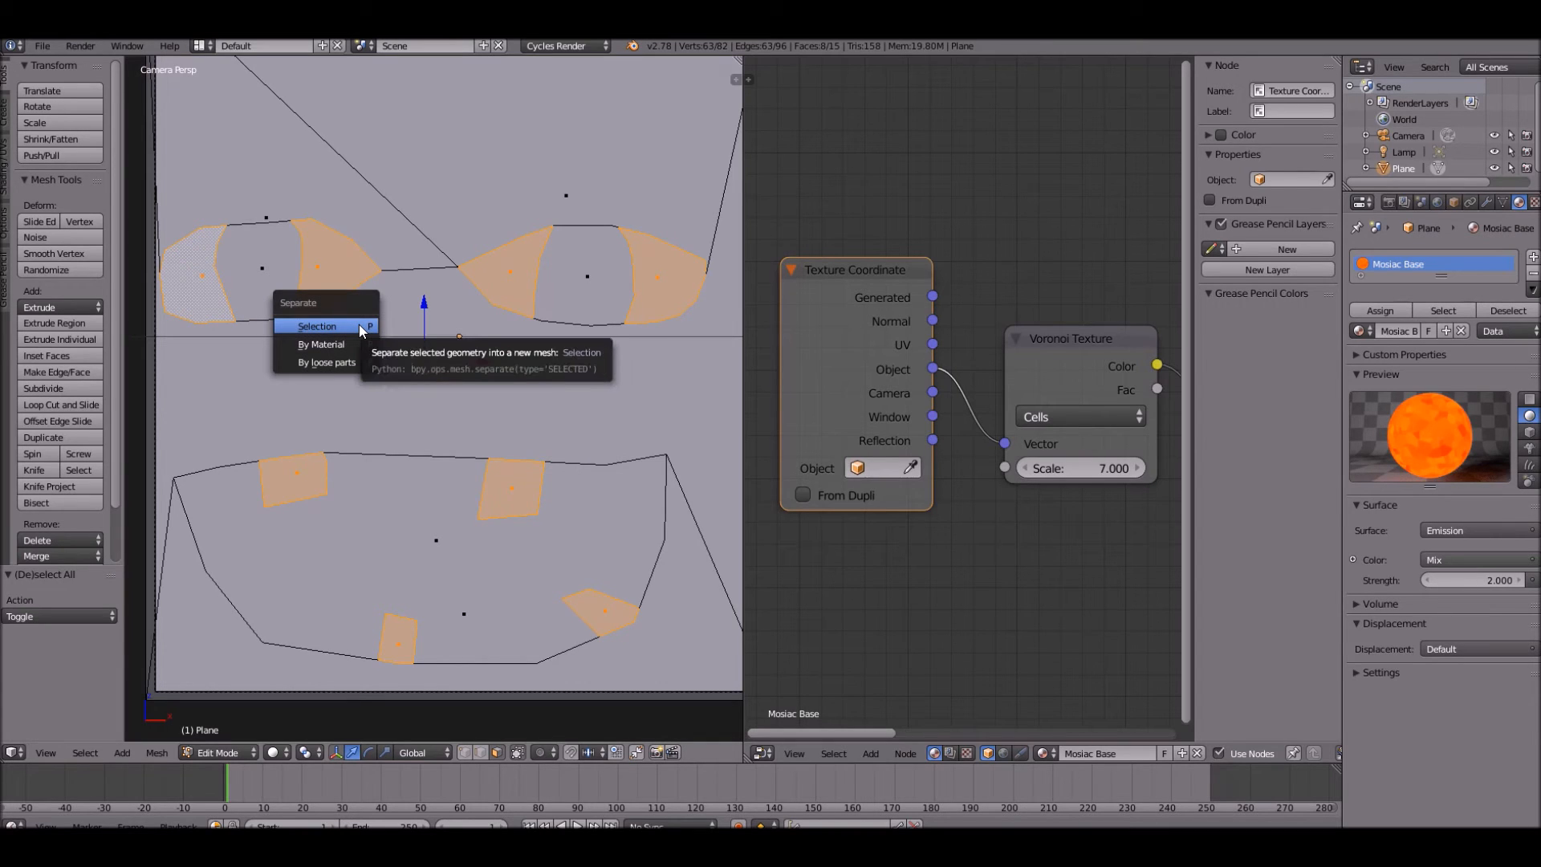
{"action": "left_click", "coordinate": [359, 325]}
- Separate the two eye-centre faces, then the whole linked mouth piece, into their own objects
{"action": "right_click", "coordinate": [289, 284]}
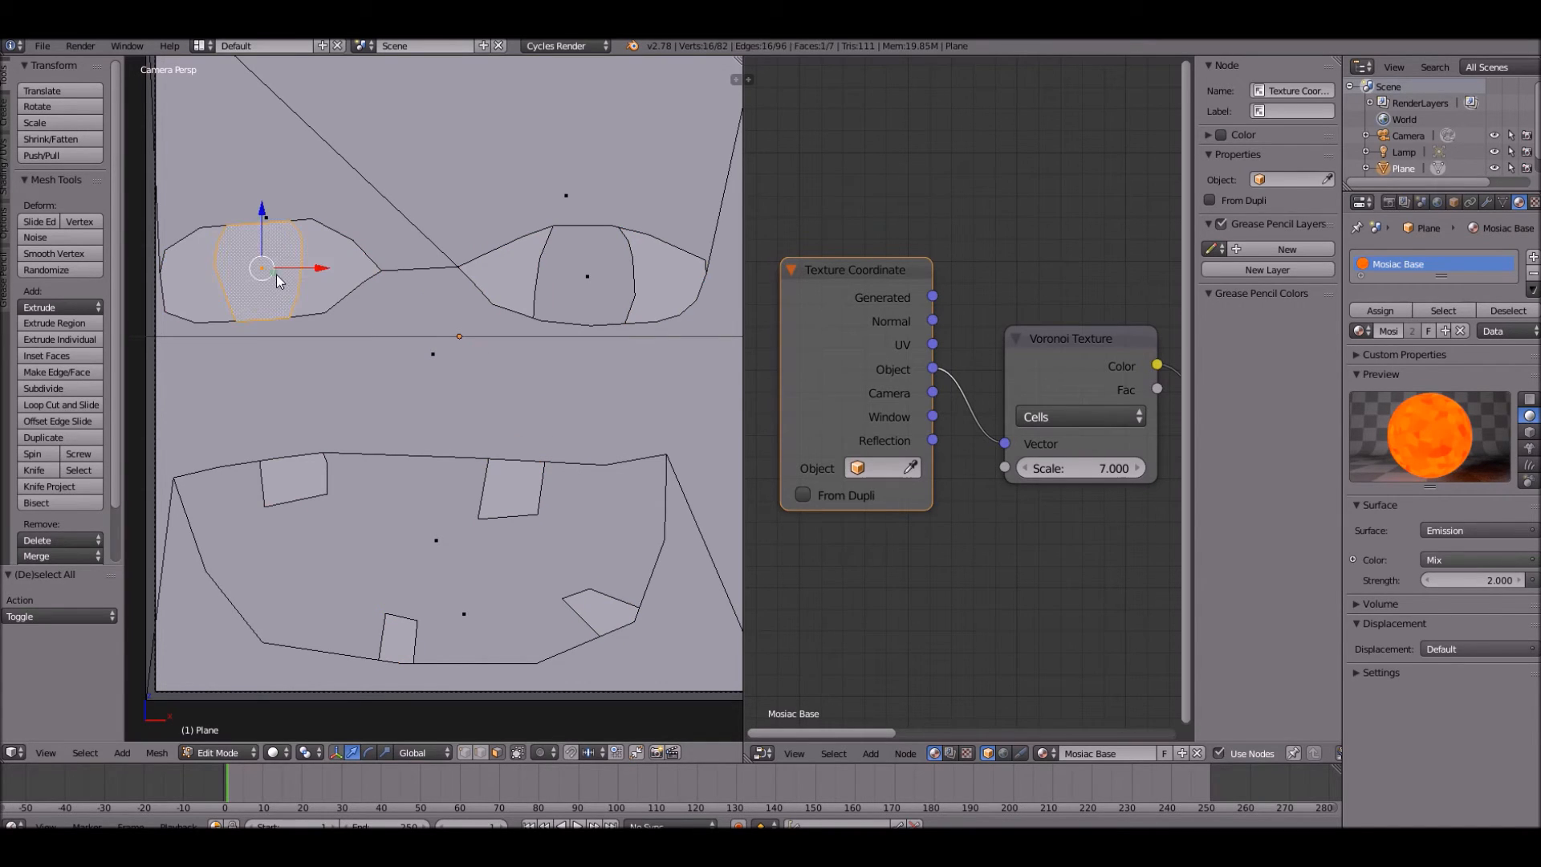
{"action": "right_click", "coordinate": [585, 308], "text": "shift"}
{"action": "key", "text": "x"}
{"action": "left_click", "coordinate": [585, 311]}
{"action": "key", "text": "l"}
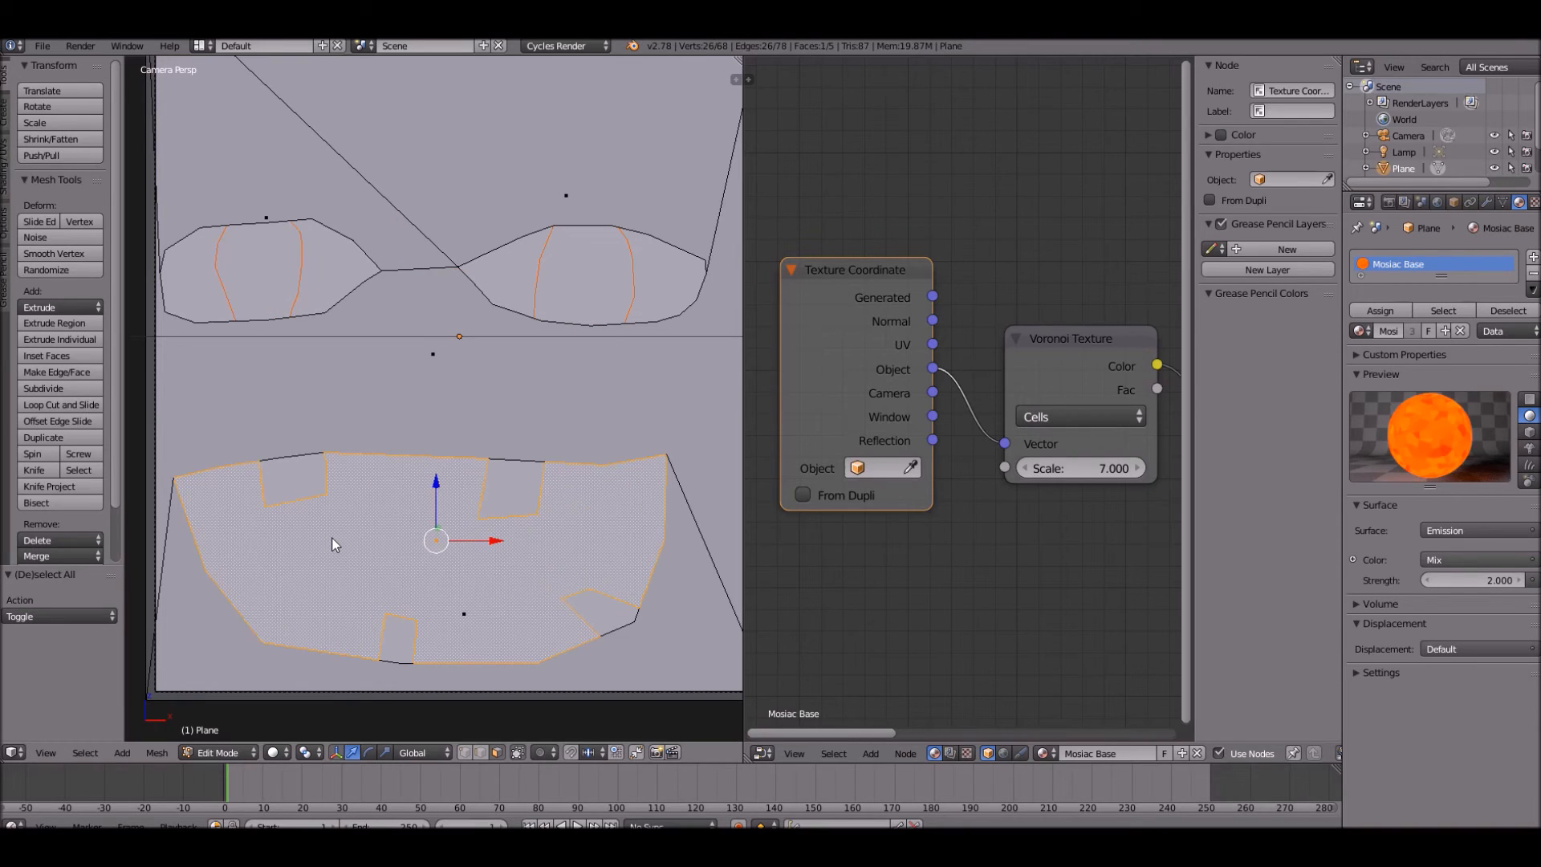
{"action": "key", "text": "p"}
{"action": "left_click", "coordinate": [331, 538]}
- Back in Object Mode, set every object's origin to its own geometry and deselect all
{"action": "key", "text": "Tab"}
{"action": "left_click", "coordinate": [20, 268]}
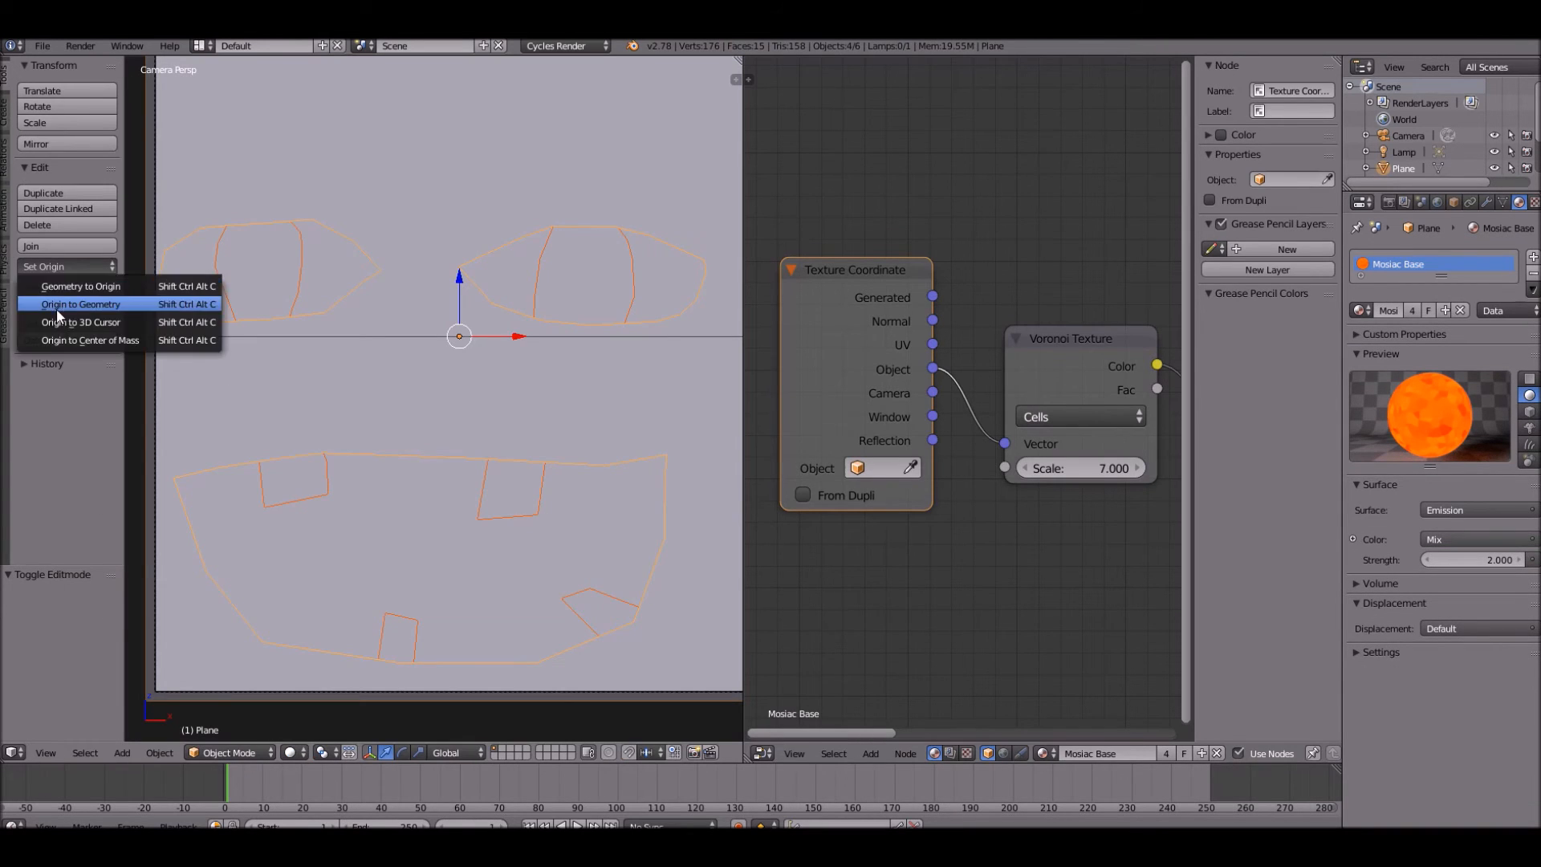
{"action": "left_click", "coordinate": [57, 309]}
{"action": "left_click", "coordinate": [57, 267]}
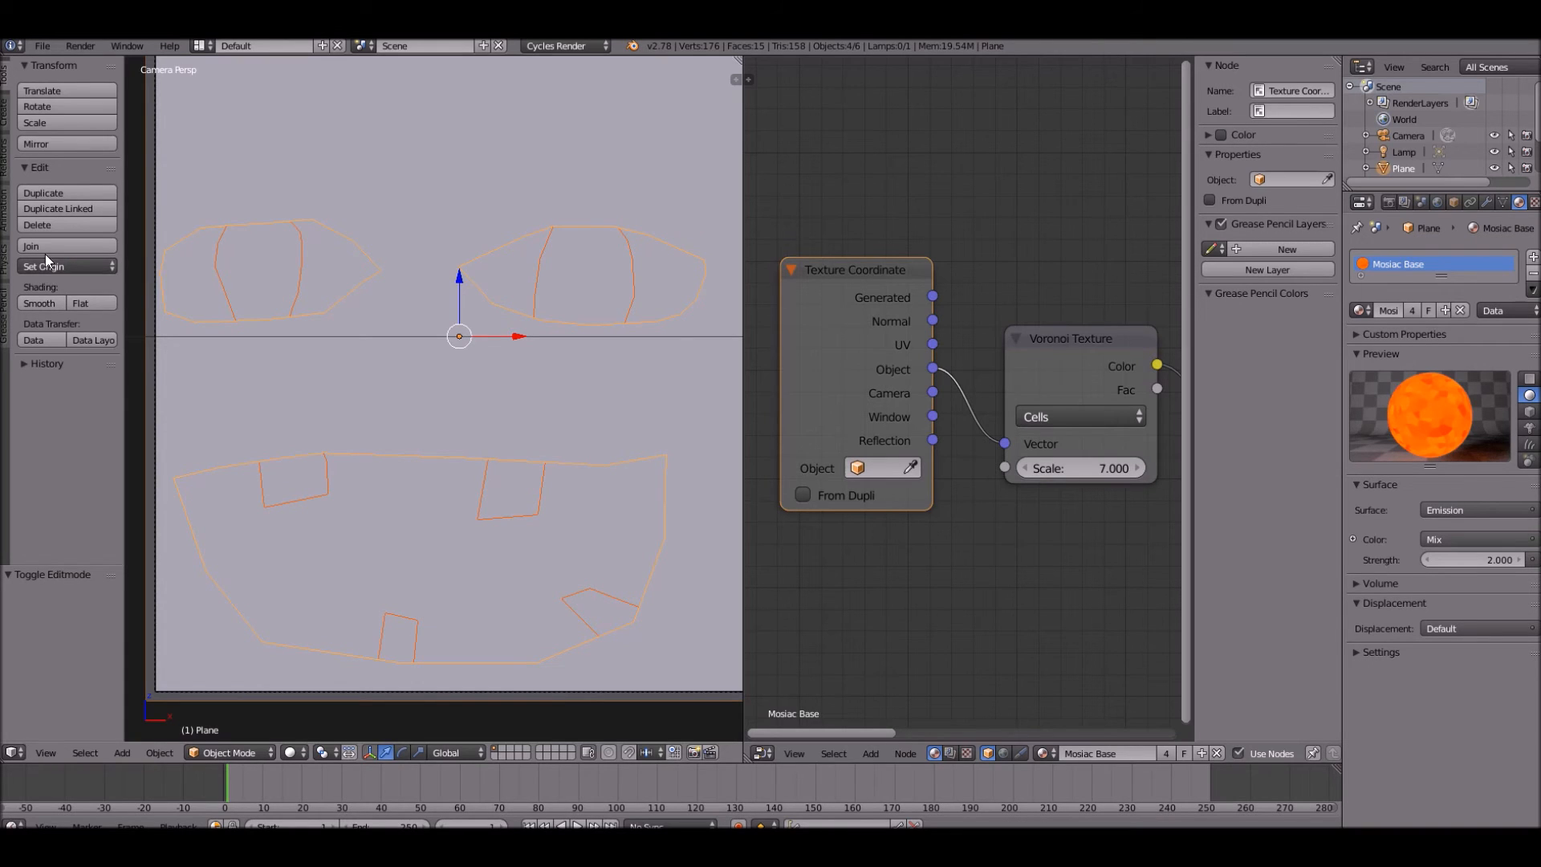
{"action": "left_click", "coordinate": [45, 265]}
{"action": "left_click", "coordinate": [51, 301]}
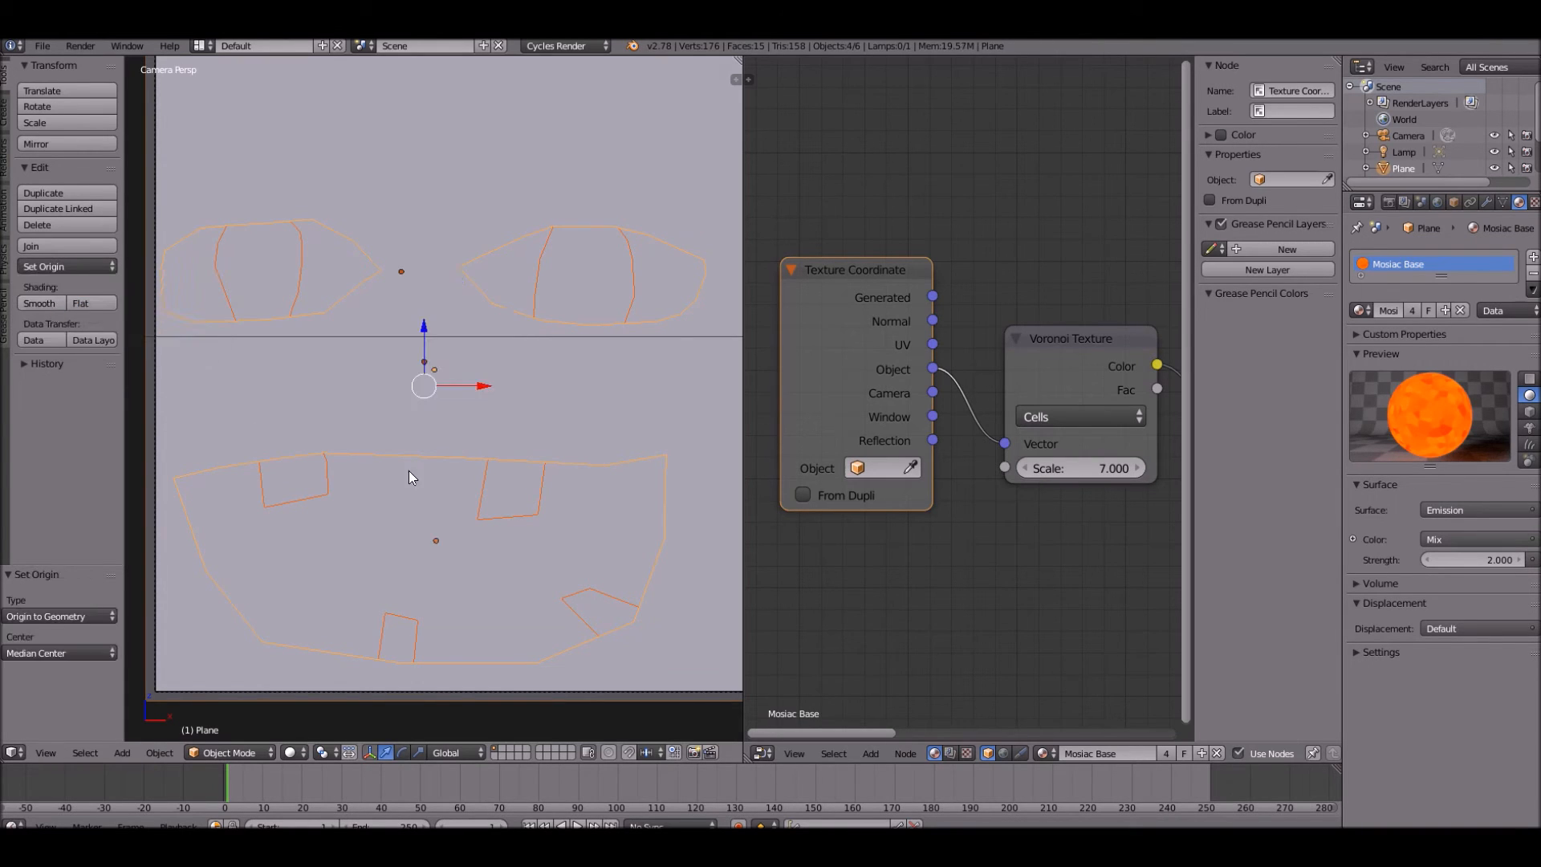
{"action": "key", "text": "a"}
- Give the eye centres a single-user material copy mixing white with near-black
{"action": "right_click", "coordinate": [538, 272]}
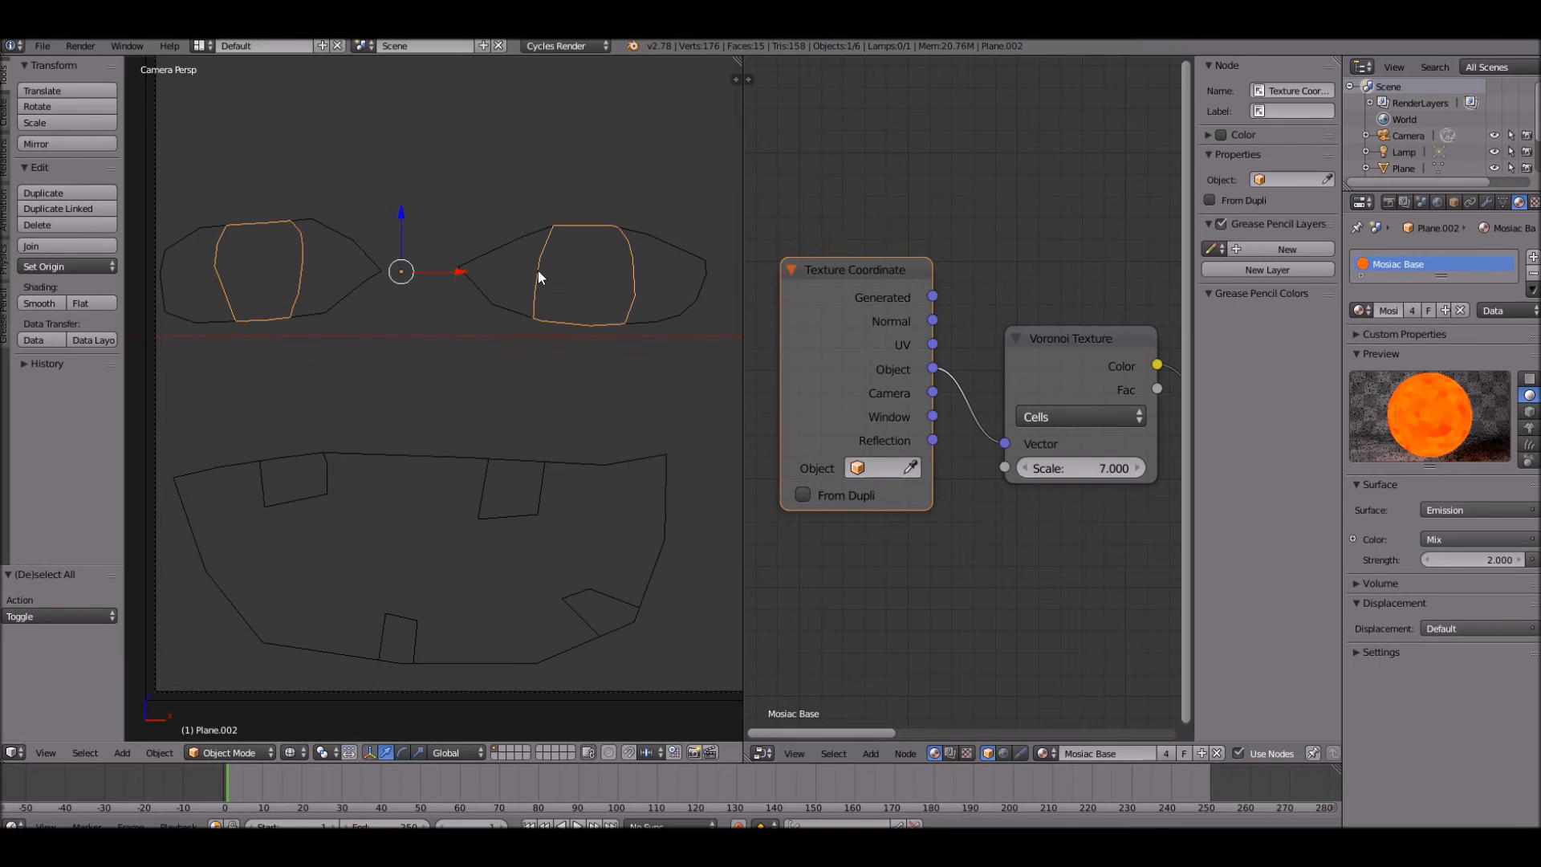
{"action": "key", "text": "shift+z"}
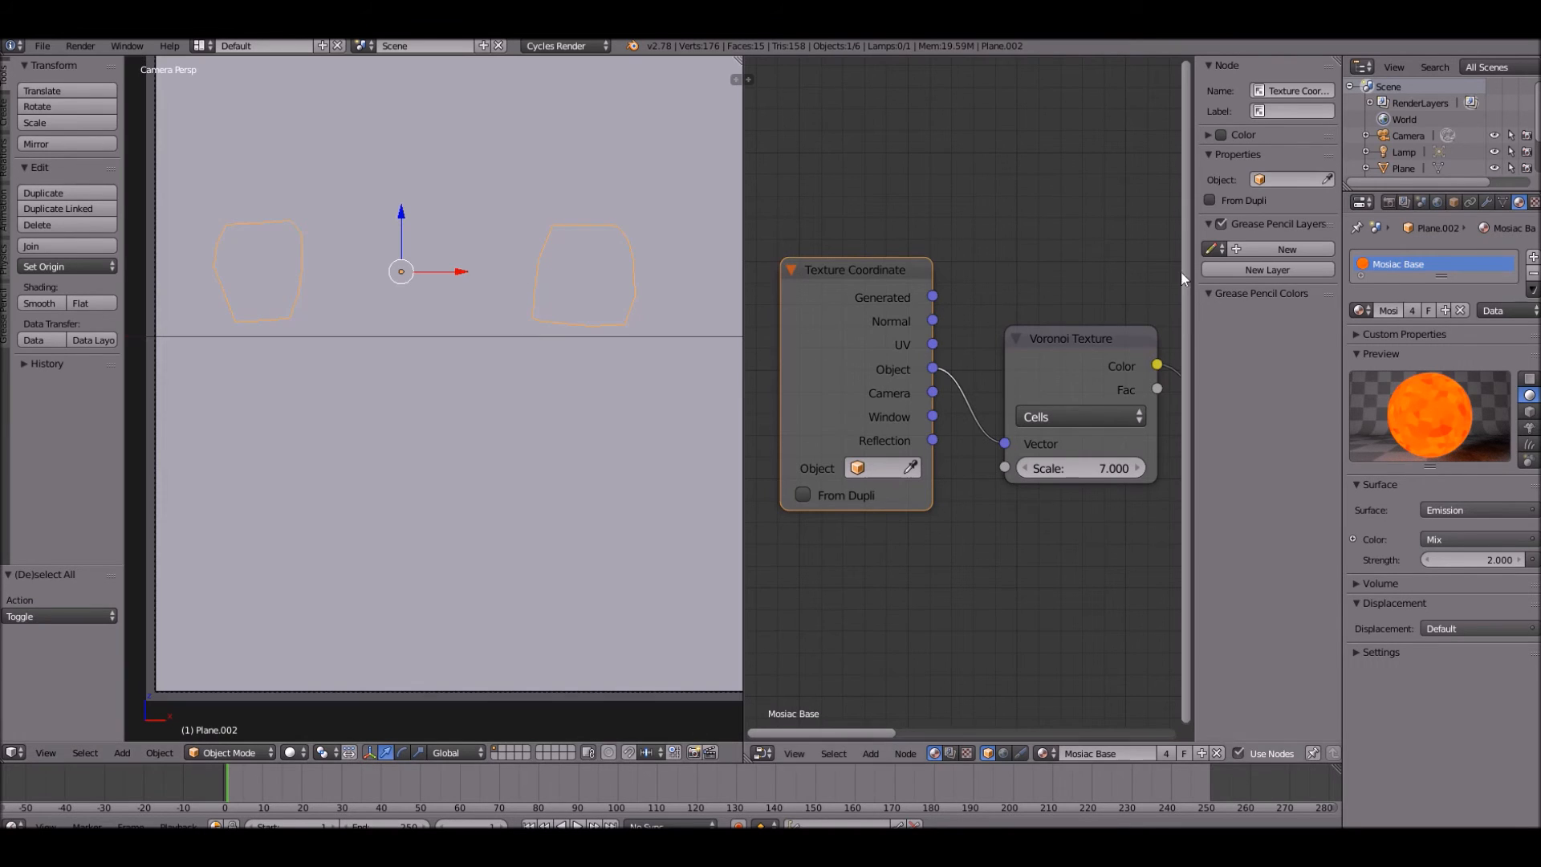
{"action": "left_click", "coordinate": [1413, 309]}
{"action": "middle_click_drag", "start_coordinate": [766, 427], "coordinate": [938, 422]}
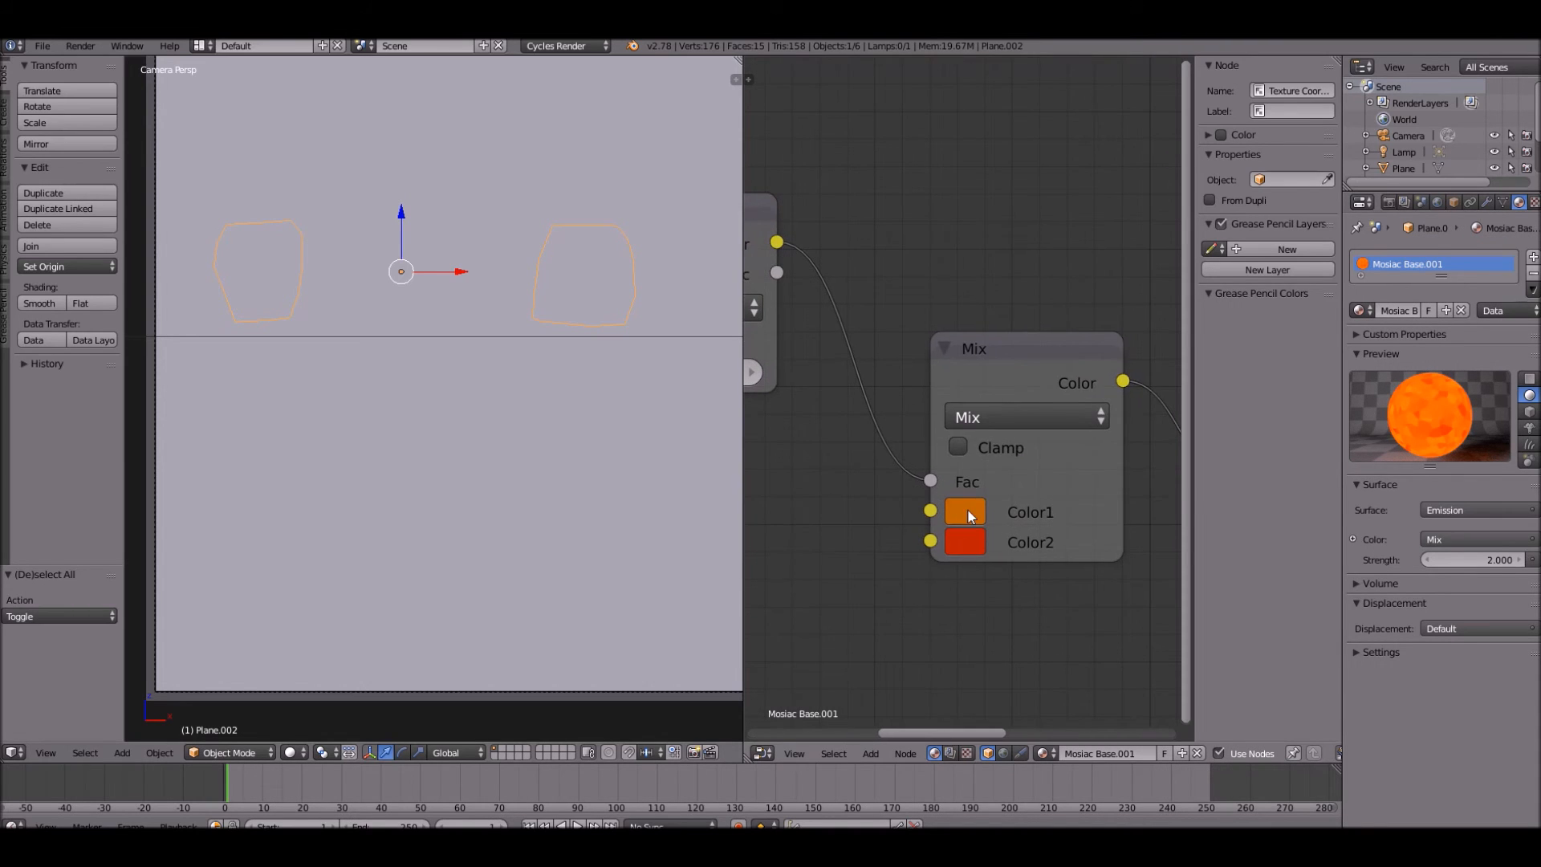
{"action": "left_click", "coordinate": [967, 512]}
{"action": "left_click_drag", "start_coordinate": [1127, 416], "coordinate": [1175, 416]}
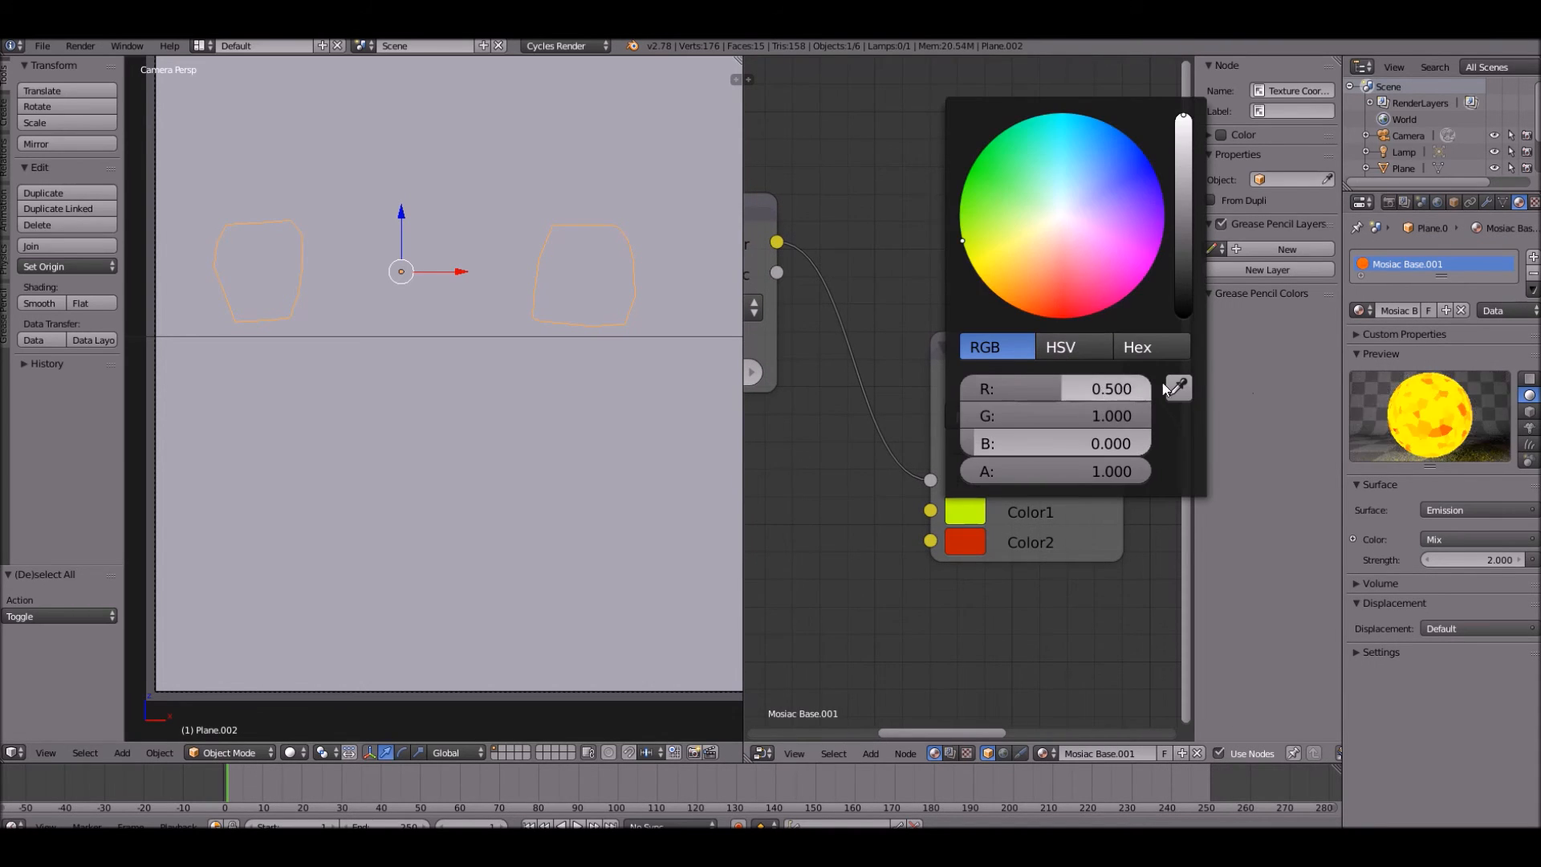
{"action": "left_click_drag", "start_coordinate": [1084, 388], "coordinate": [1157, 388]}
{"action": "left_click_drag", "start_coordinate": [1084, 442], "coordinate": [1156, 443]}
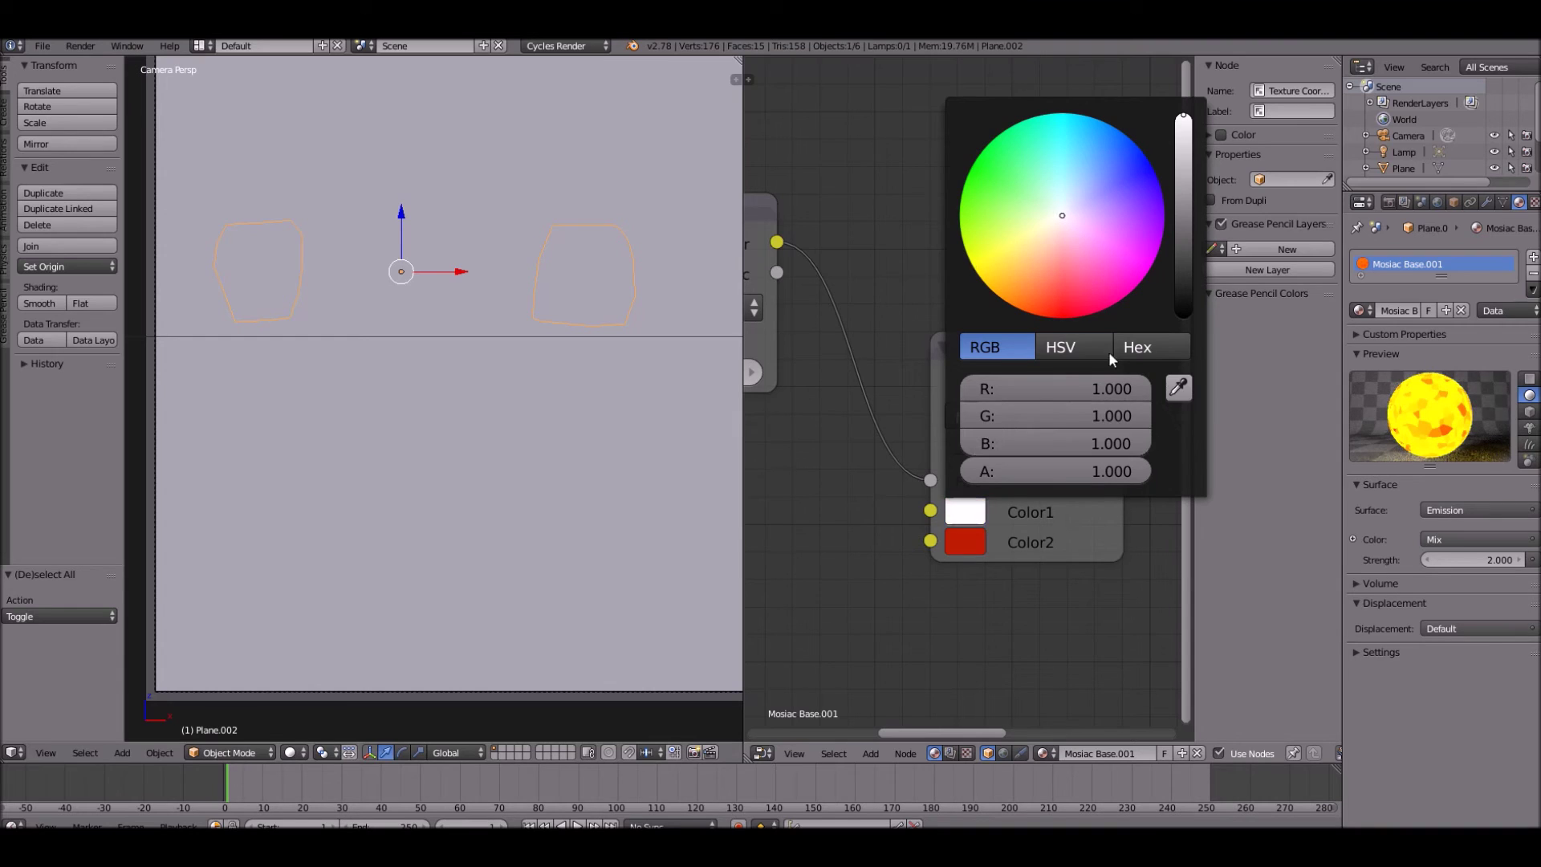
{"action": "left_click", "coordinate": [947, 548]}
{"action": "mouse_move", "coordinate": [1001, 481]}
{"action": "left_mouse_down"}
{"action": "mouse_move", "coordinate": [1060, 480]}
{"action": "mouse_move", "coordinate": [1187, 419]}
{"action": "left_mouse_up"}
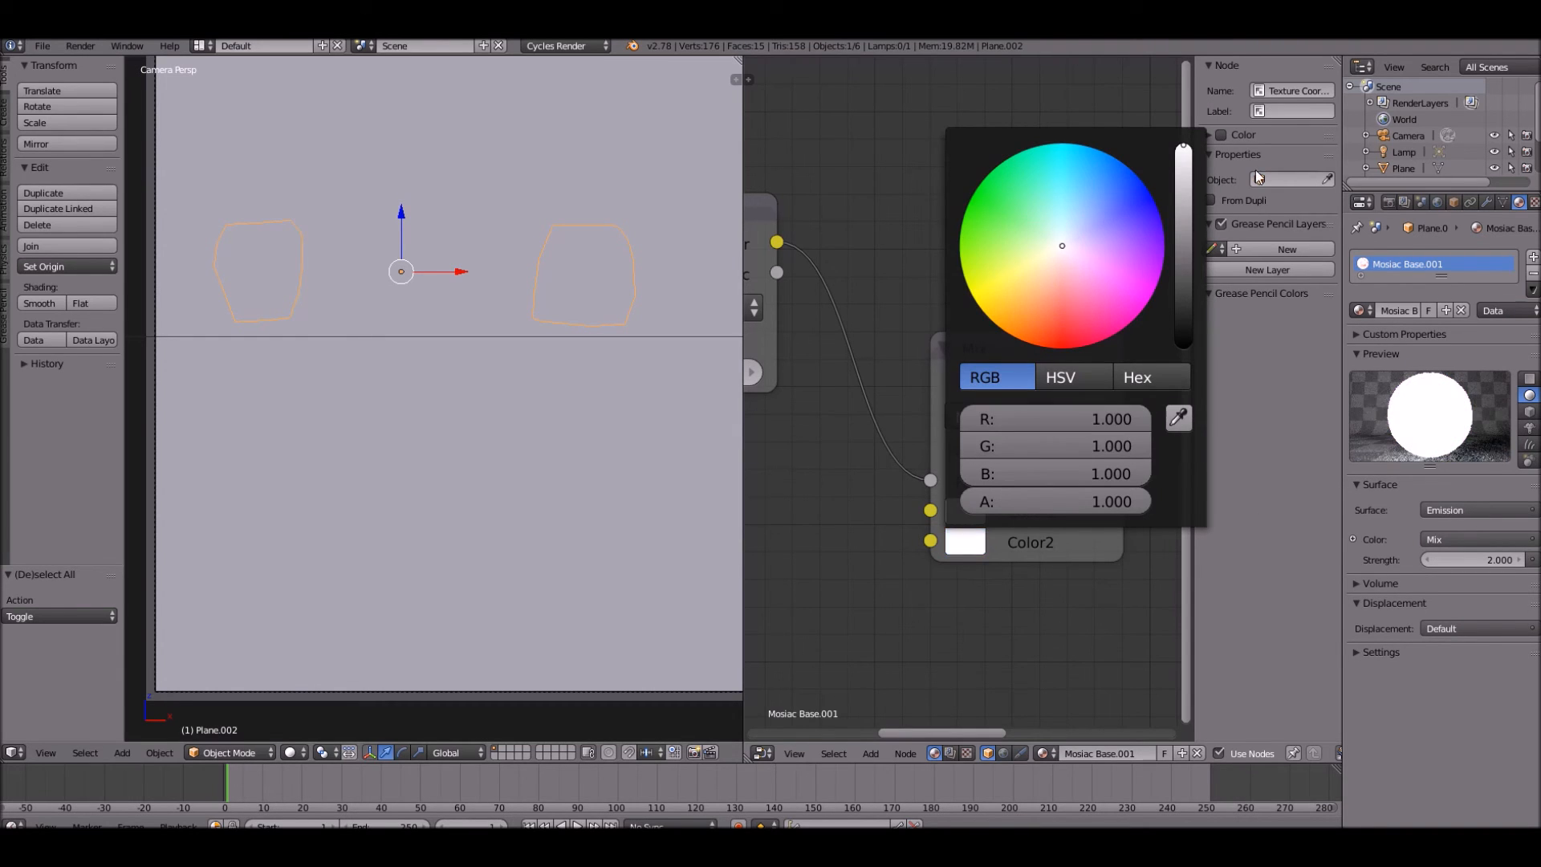
{"action": "left_click_drag", "start_coordinate": [1184, 151], "coordinate": [1186, 285]}
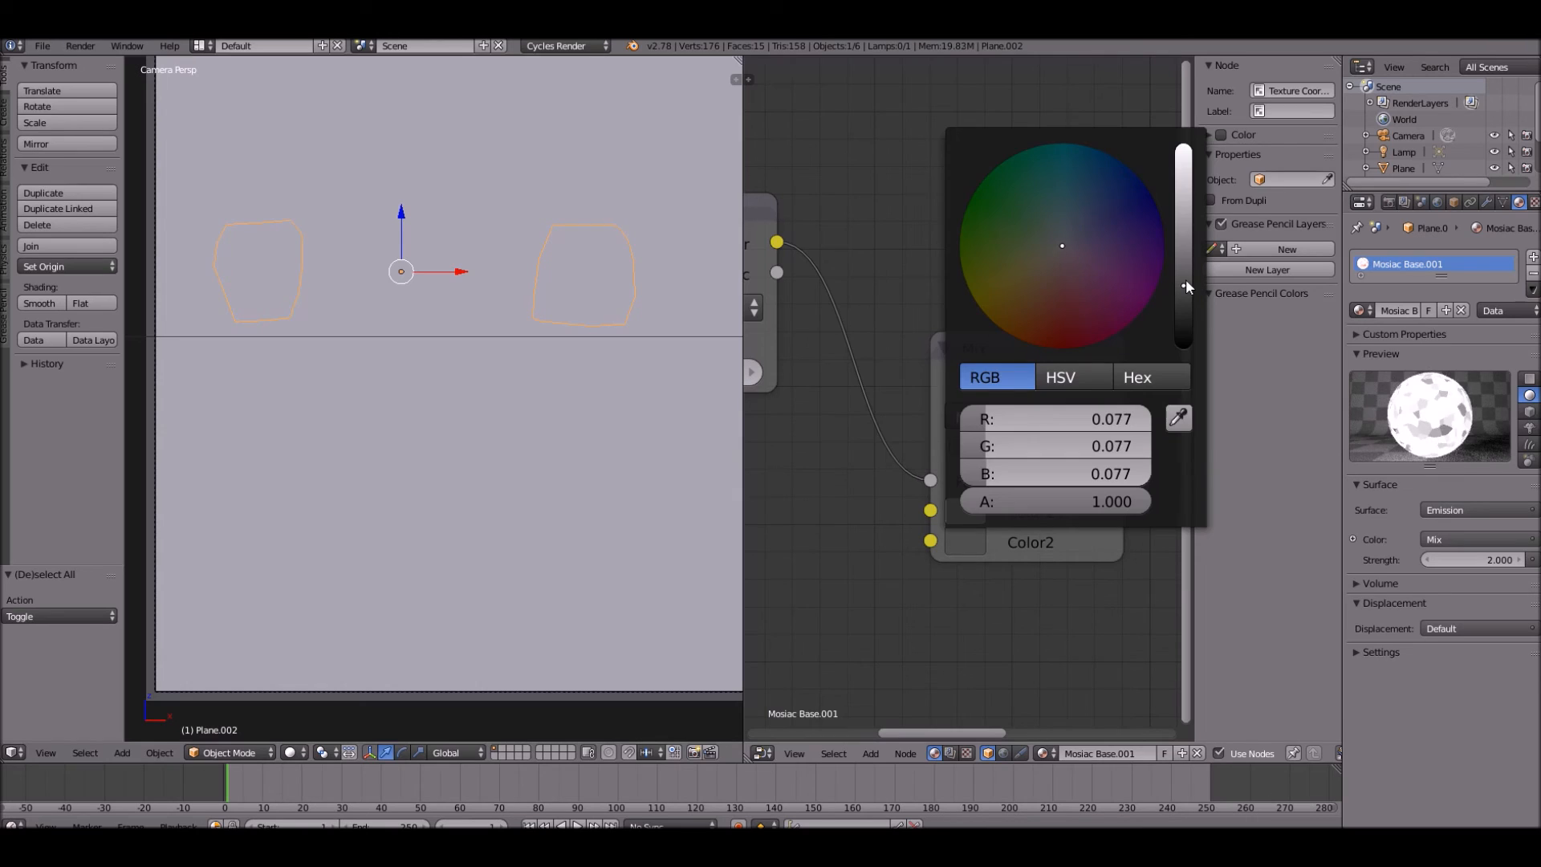
{"action": "scroll", "coordinate": [416, 368], "scroll_direction": "down", "scroll_amount": 5}
{"action": "scroll", "coordinate": [396, 378], "scroll_direction": "up", "scroll_amount": 5}
- Assign the white-gray Mosiac Base.001 material to the eye-and-teeth outline piece, then select the pupils
{"action": "key", "text": "a"}
{"action": "key", "text": "z"}
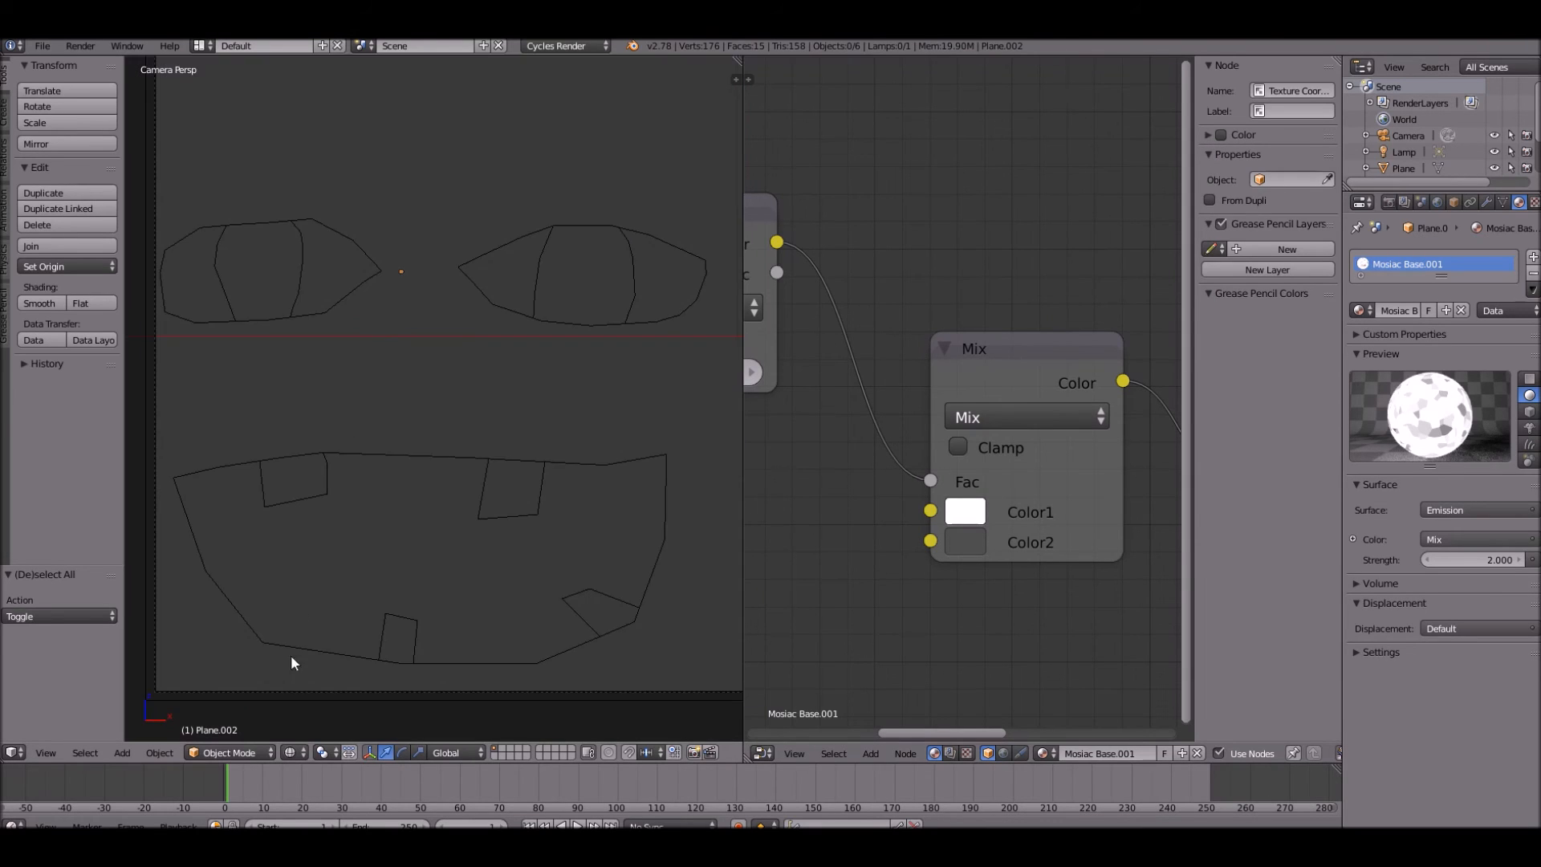
{"action": "key", "text": "z"}
{"action": "left_click", "coordinate": [290, 753]}
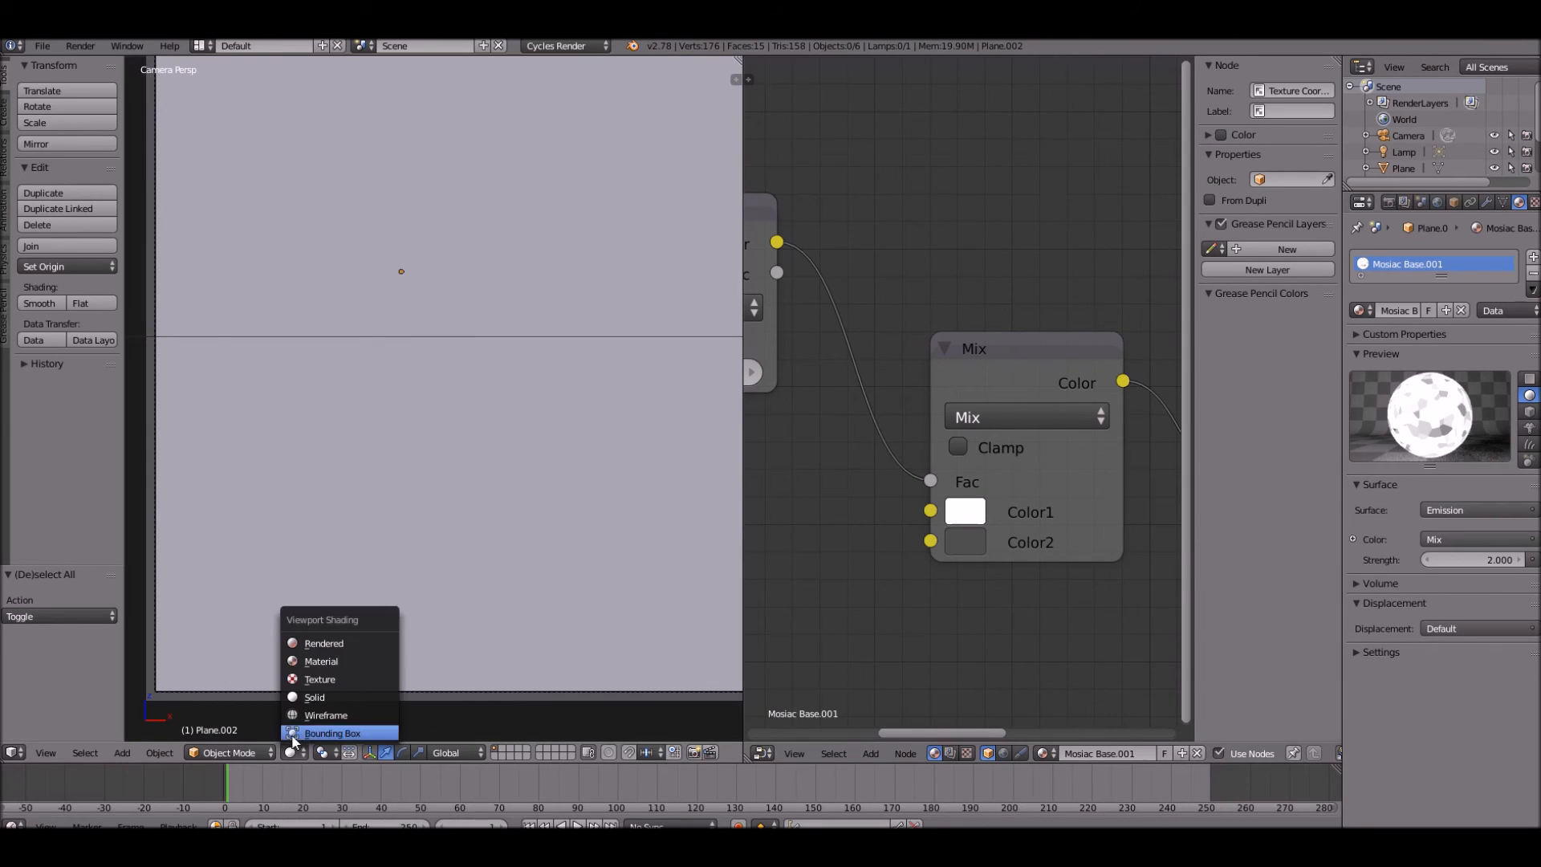
{"action": "key", "text": "z"}
{"action": "right_click", "coordinate": [541, 274]}
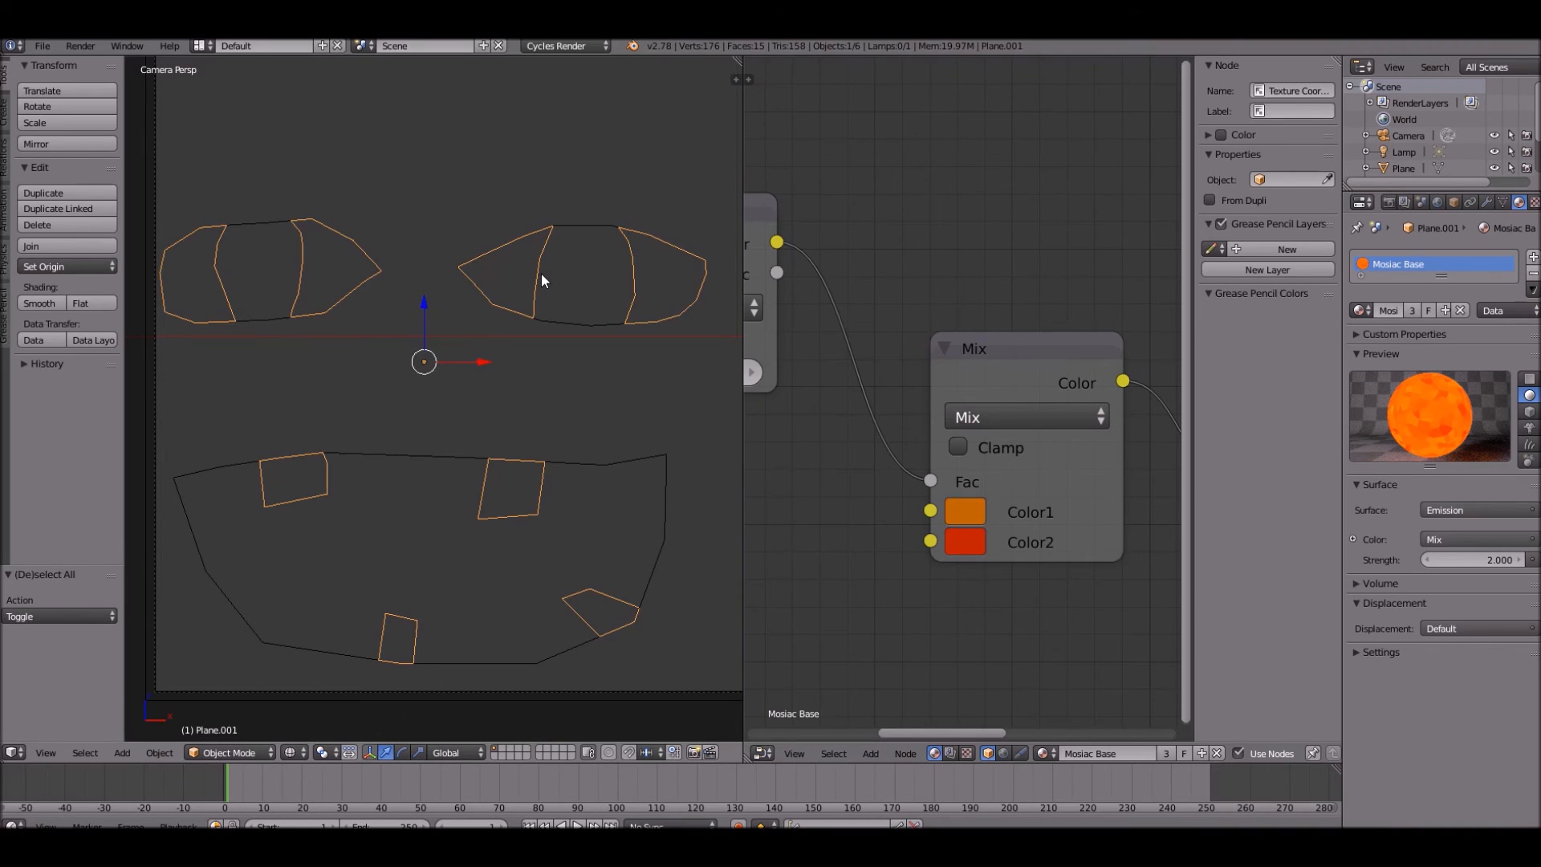
{"action": "left_click", "coordinate": [1365, 312]}
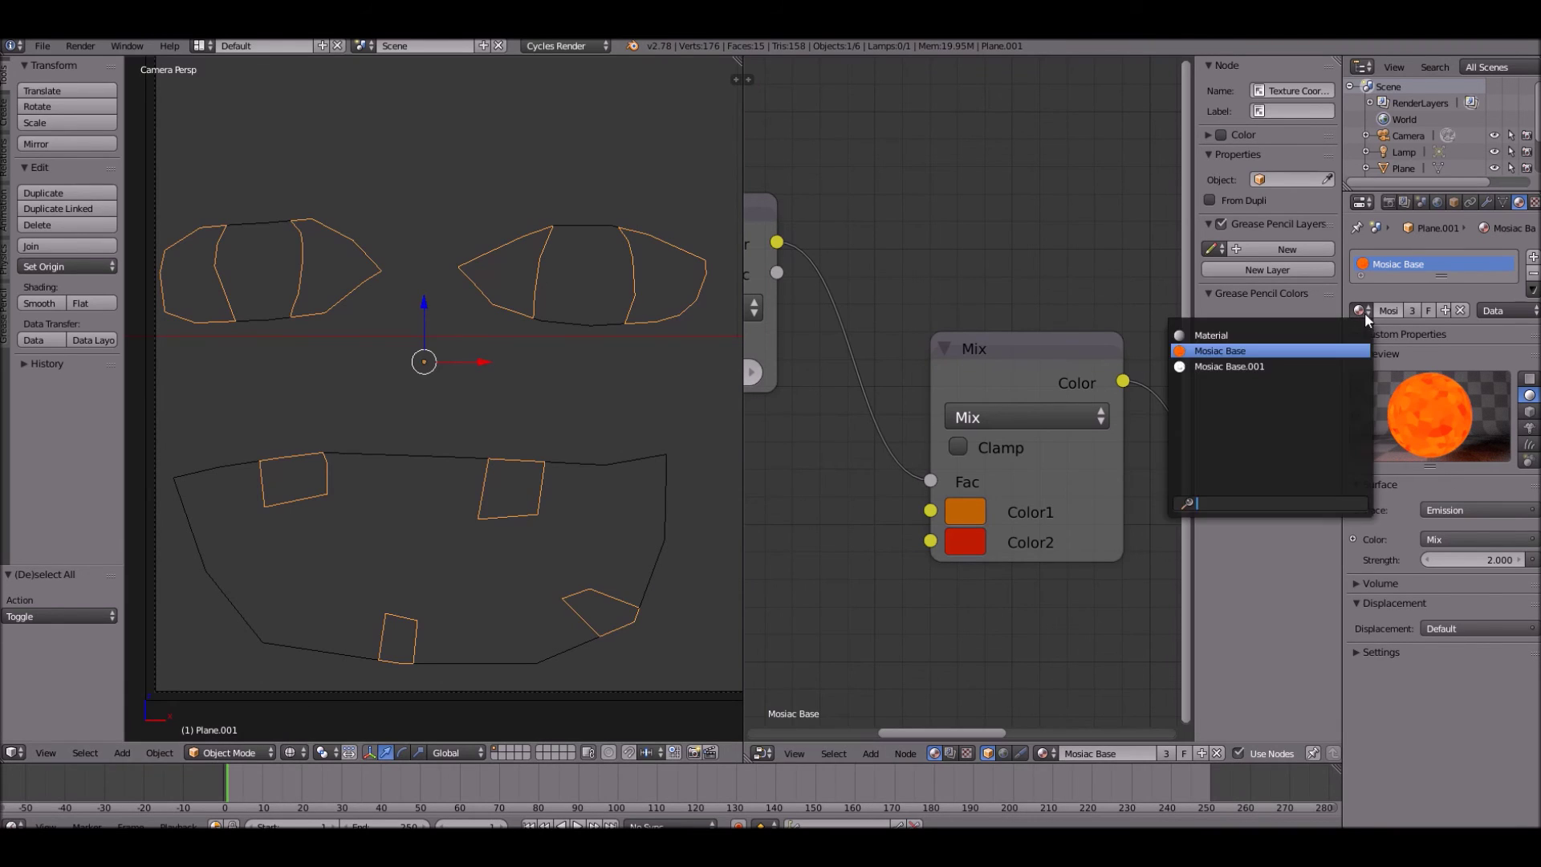
{"action": "left_click", "coordinate": [1241, 367]}
{"action": "right_click", "coordinate": [621, 305]}
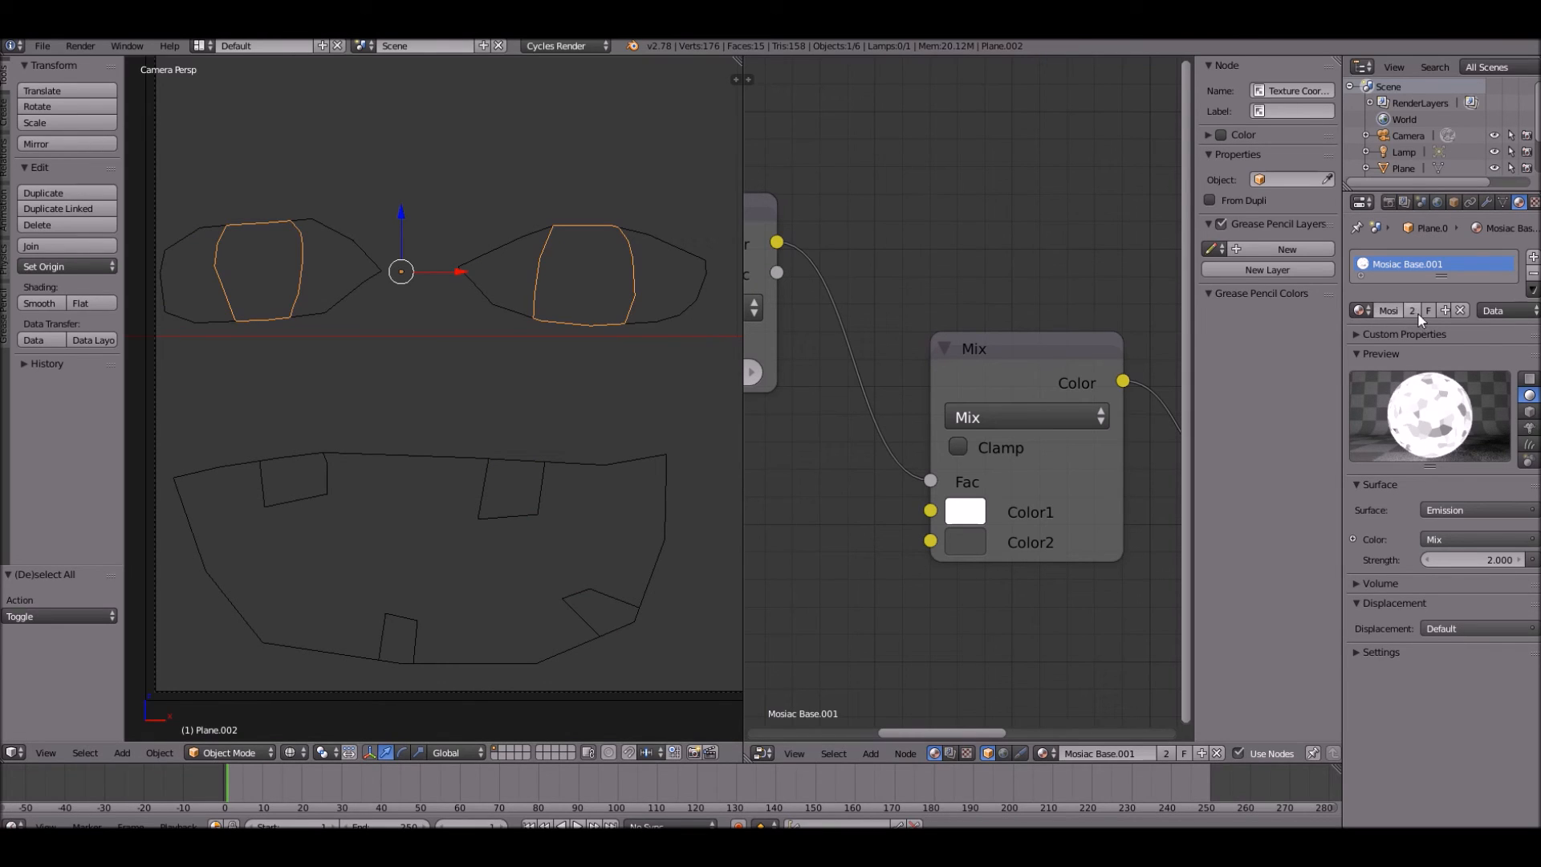
- Assign Mosiac Base to the pupils, make it a single-user copy, and set Color1 to blue
{"action": "left_click", "coordinate": [1361, 311]}
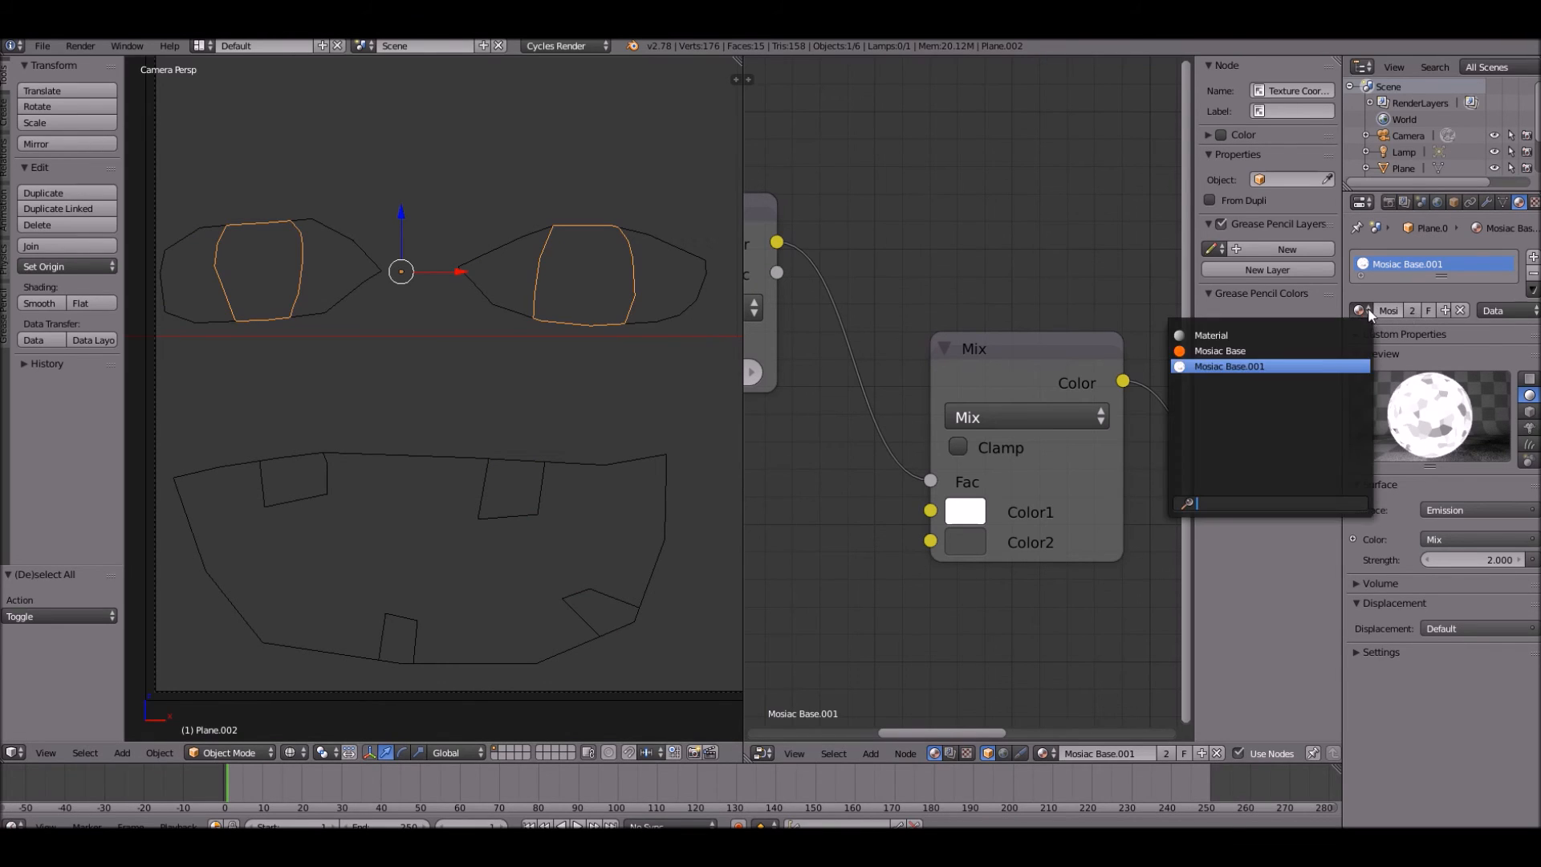
{"action": "left_click", "coordinate": [1339, 351]}
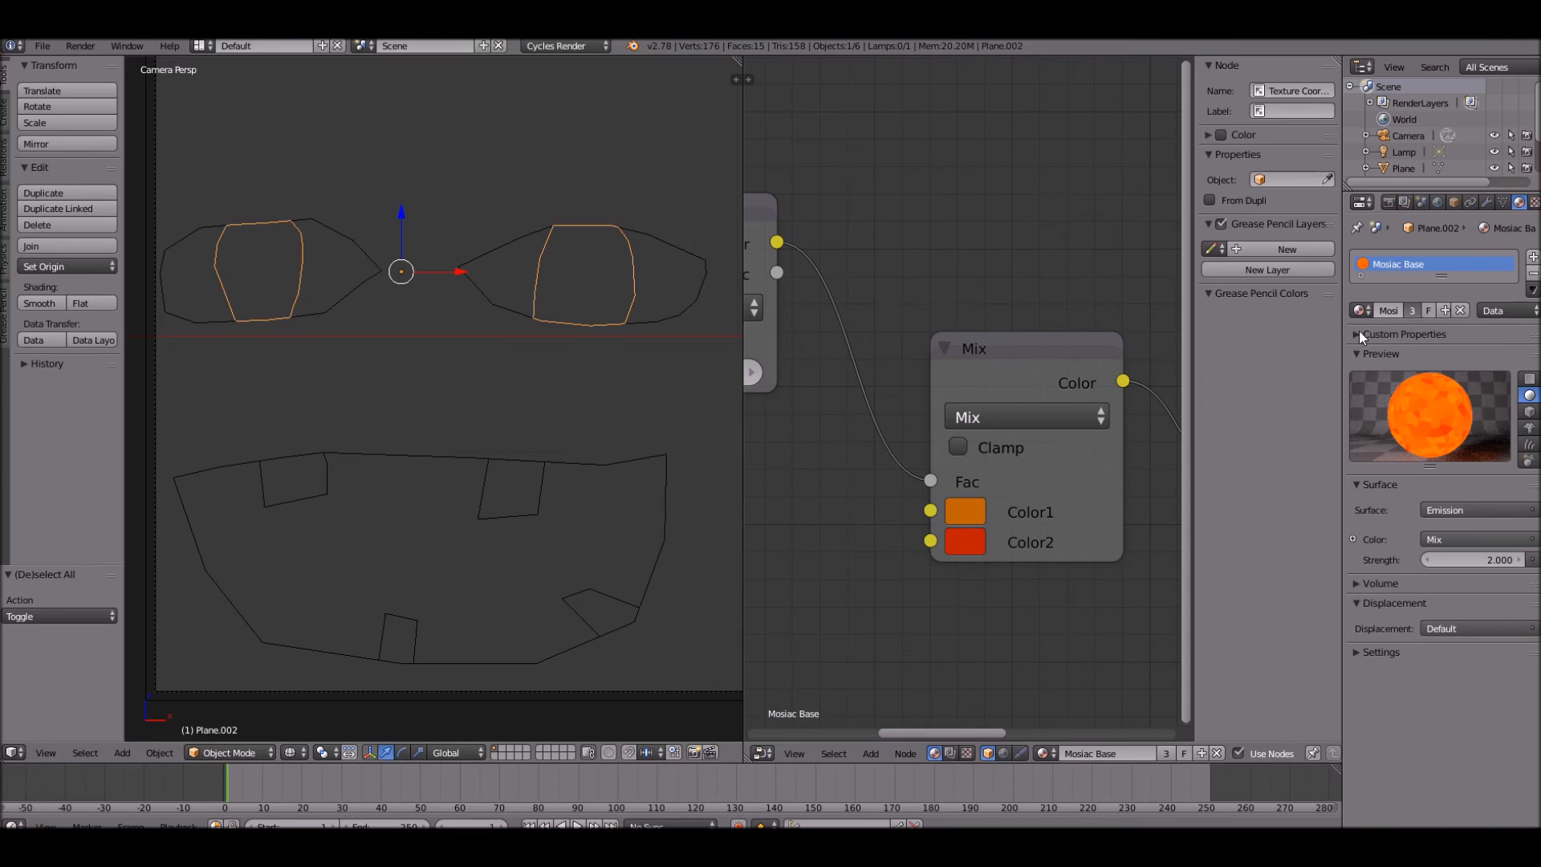
{"action": "left_click", "coordinate": [1412, 311]}
{"action": "left_click", "coordinate": [964, 512]}
{"action": "left_click", "coordinate": [1097, 169]}
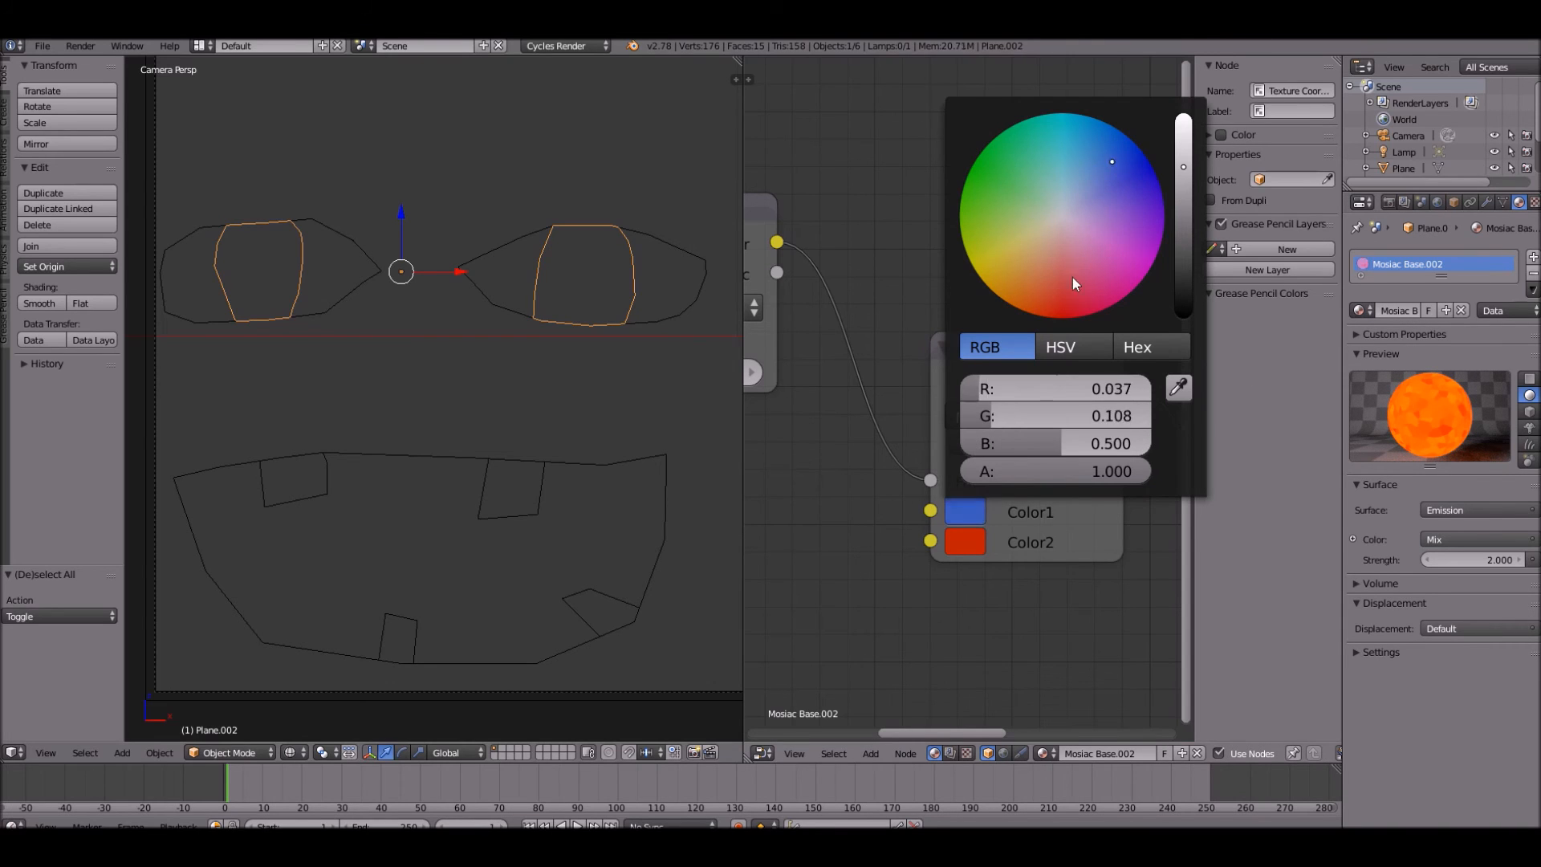
- Set the pupils' Color2 to a bright light blue tint
{"action": "left_click", "coordinate": [965, 542]}
{"action": "left_click", "coordinate": [1075, 212]}
{"action": "left_click", "coordinate": [995, 327]}
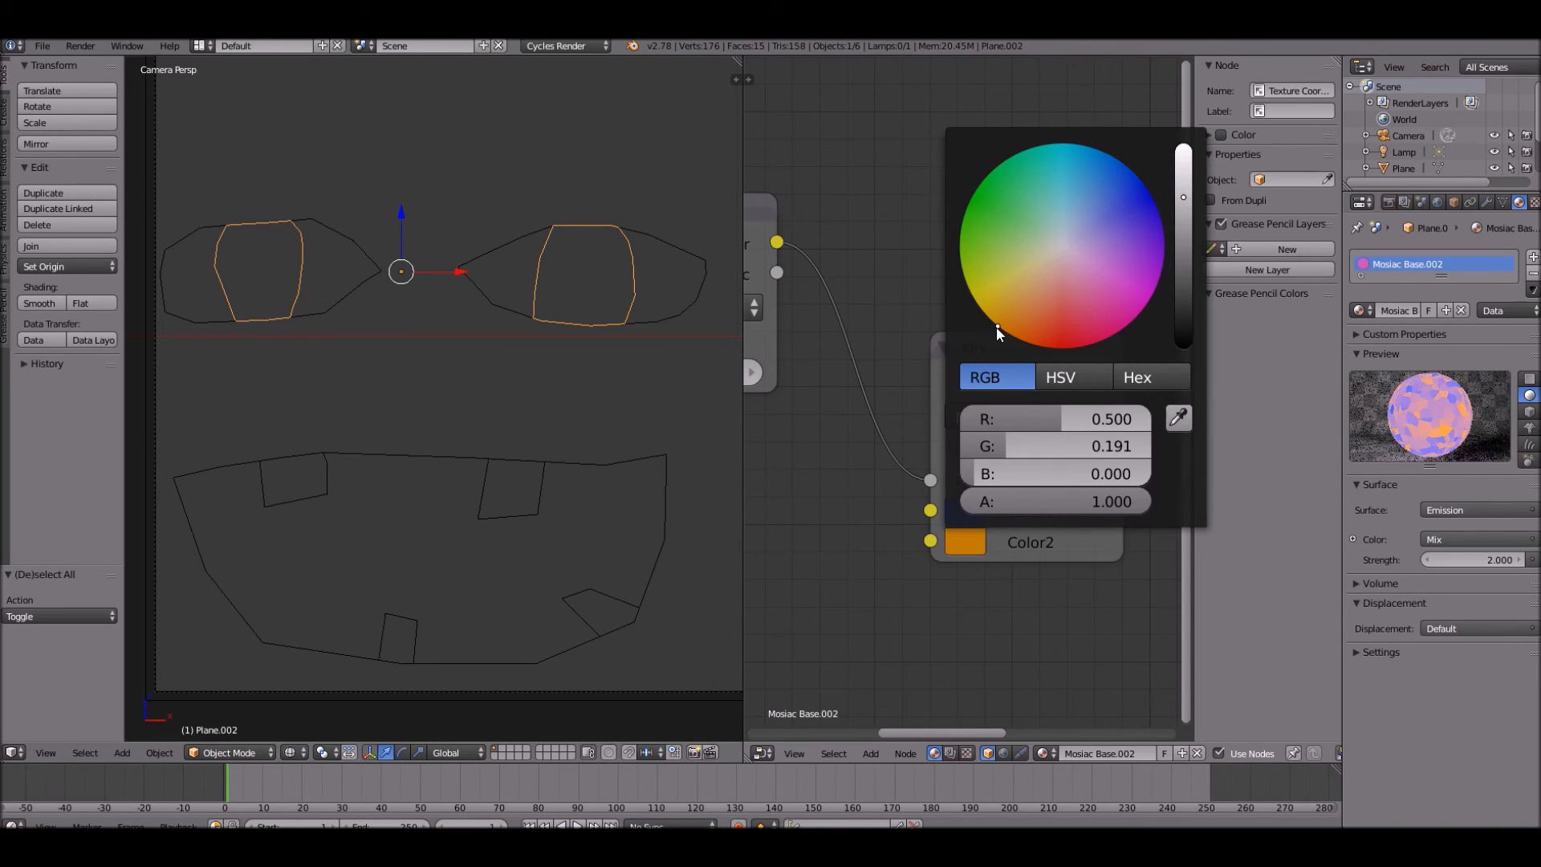
{"action": "left_click", "coordinate": [1078, 206]}
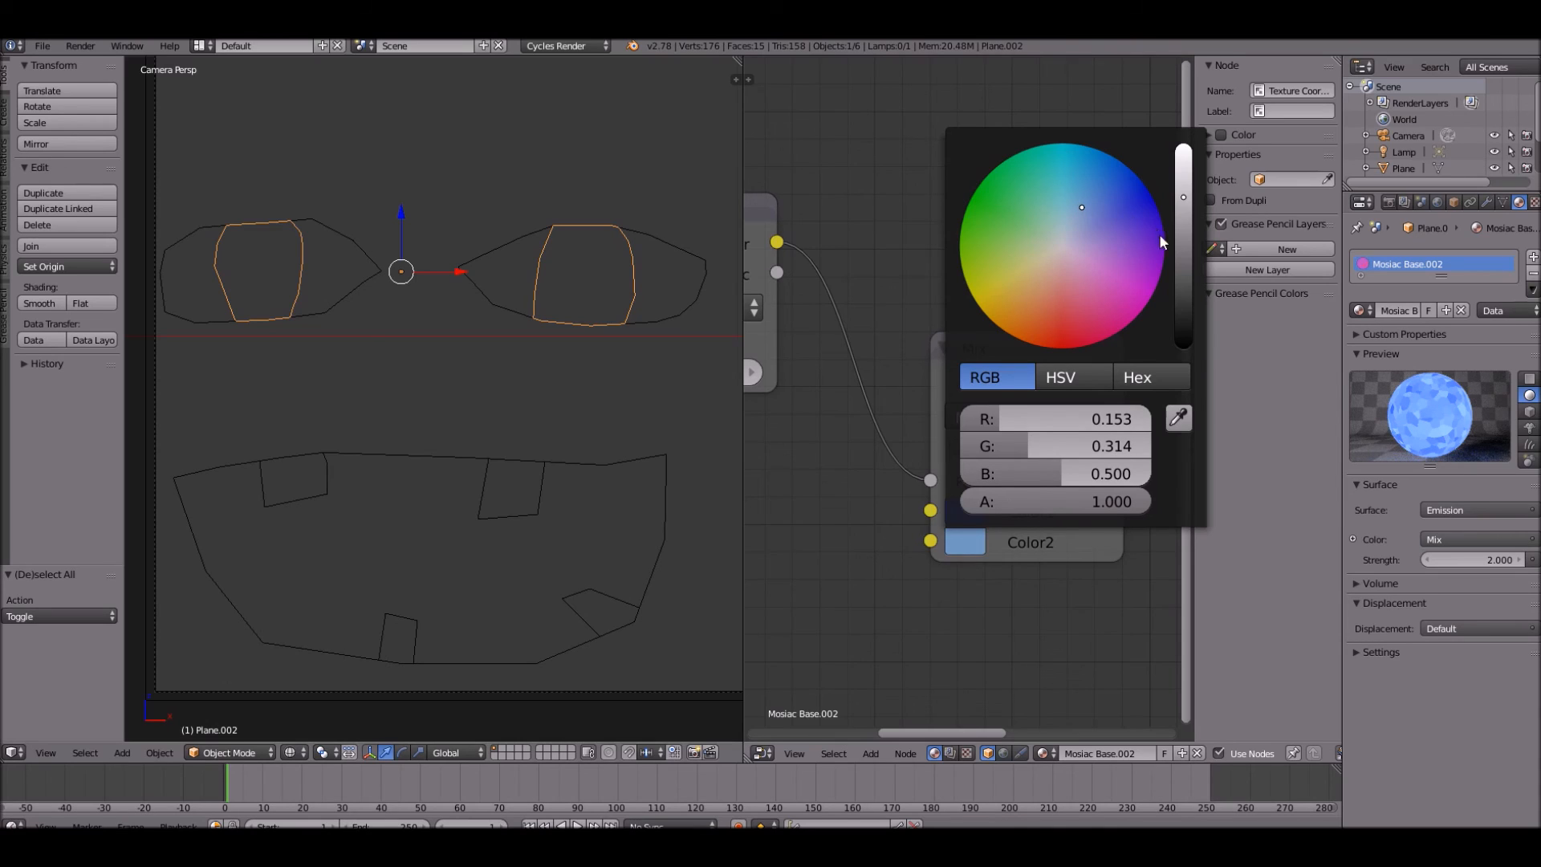
{"action": "left_click", "coordinate": [1182, 237]}
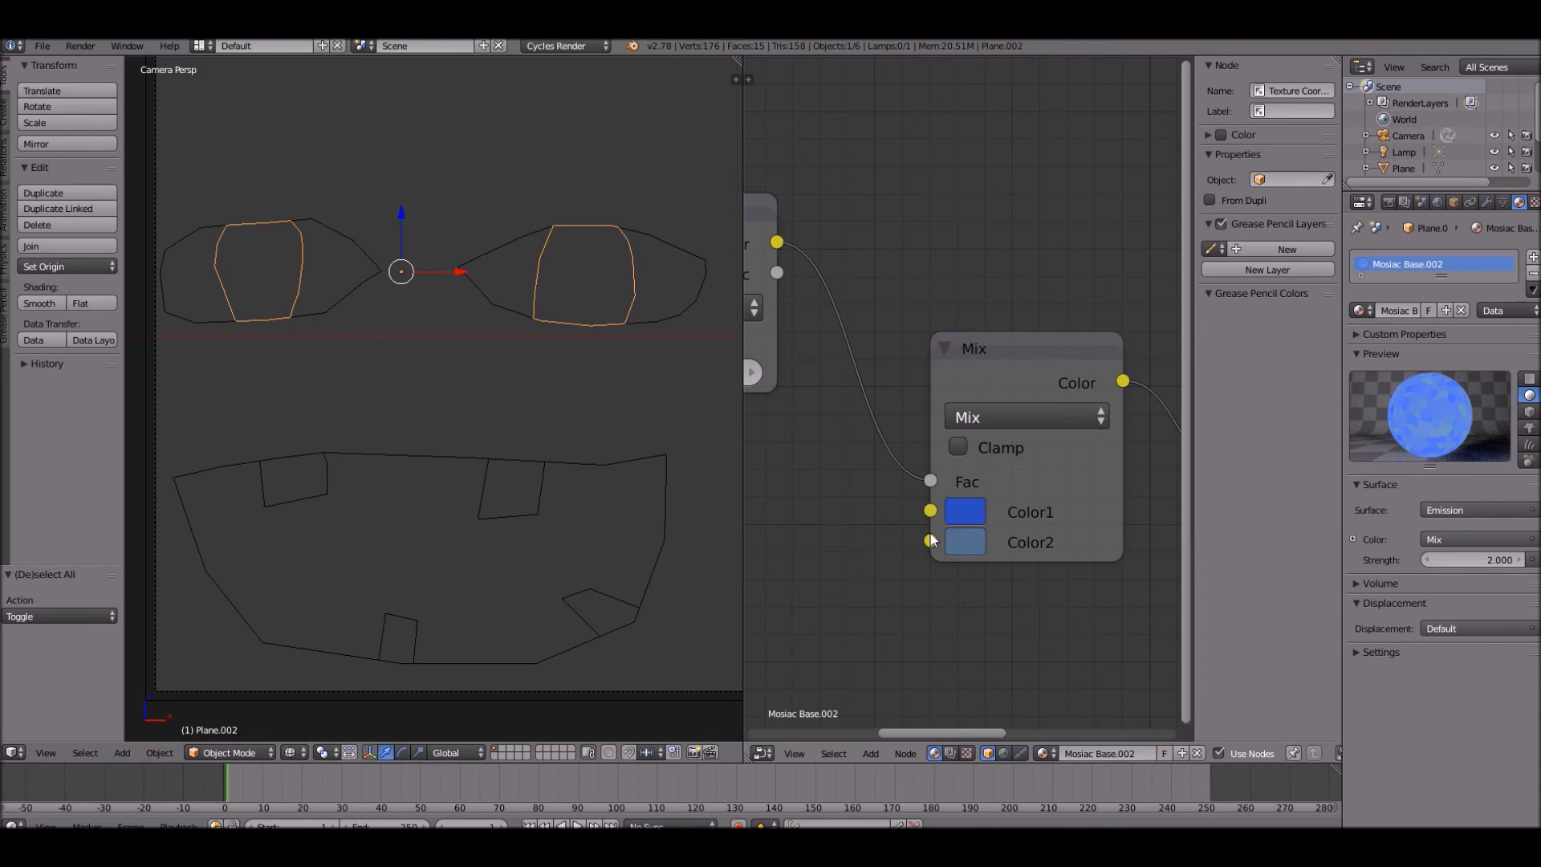
{"action": "left_click", "coordinate": [965, 542]}
{"action": "left_click", "coordinate": [1184, 153]}
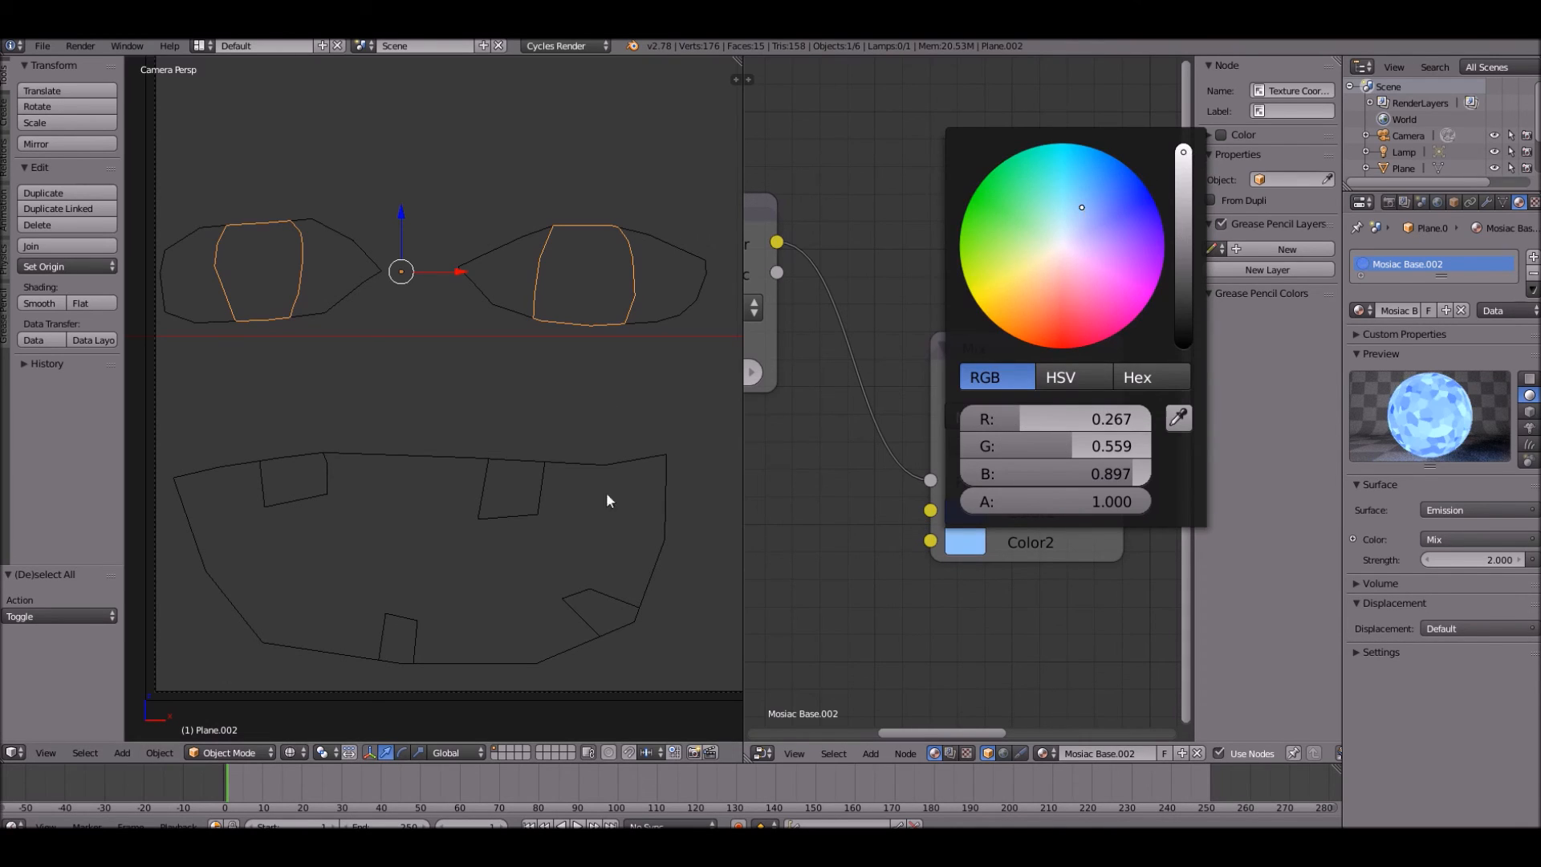
- Preview the blue pupils in Rendered viewport shading
{"action": "left_click", "coordinate": [289, 753]}
{"action": "left_click", "coordinate": [301, 645]}
{"action": "left_click", "coordinate": [289, 753]}
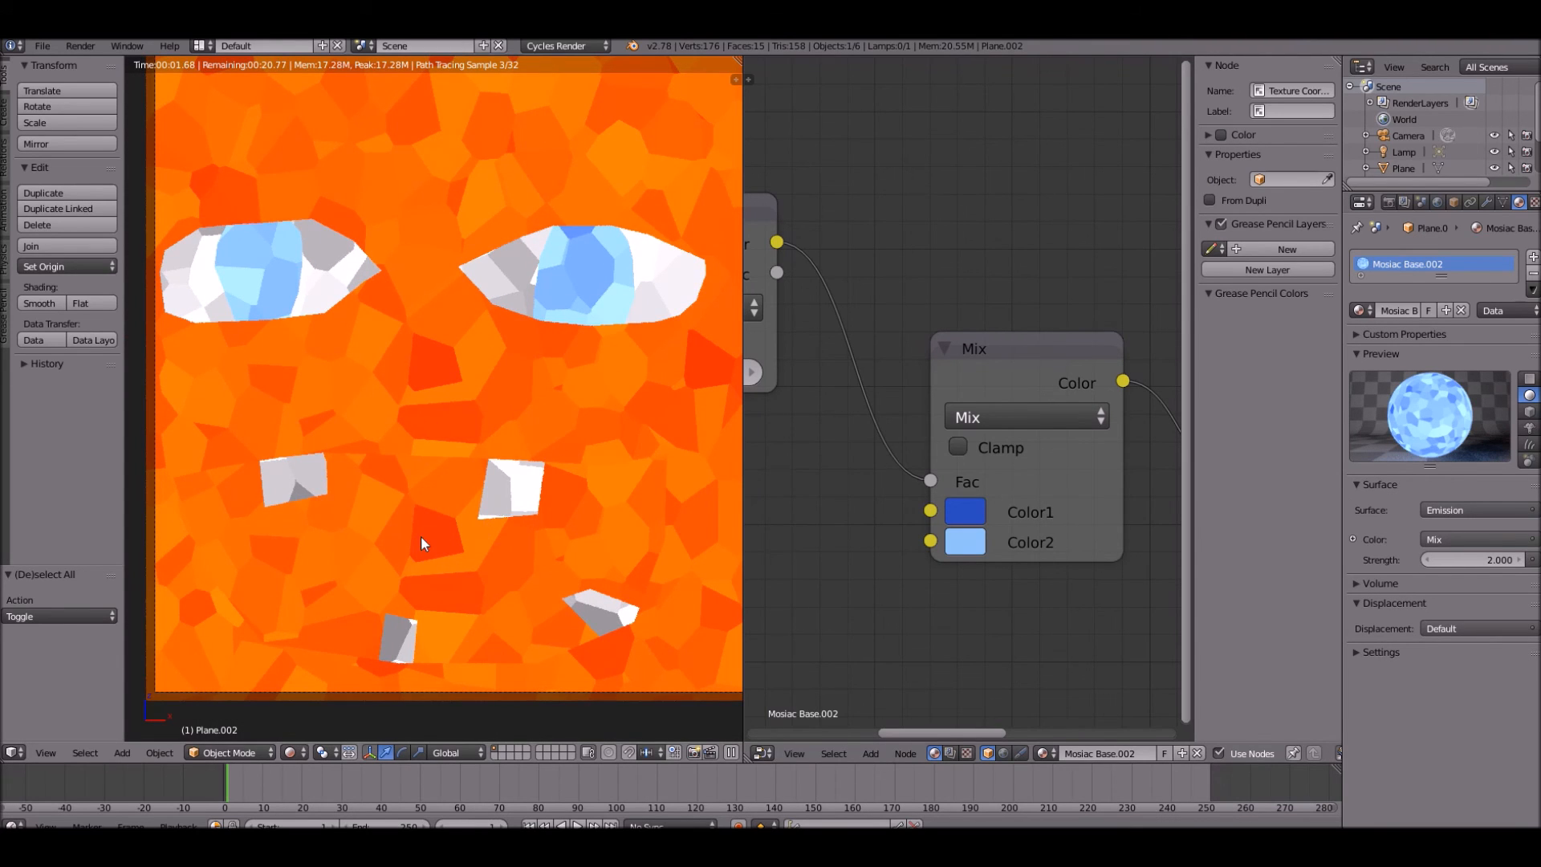
{"action": "left_click", "coordinate": [289, 753]}
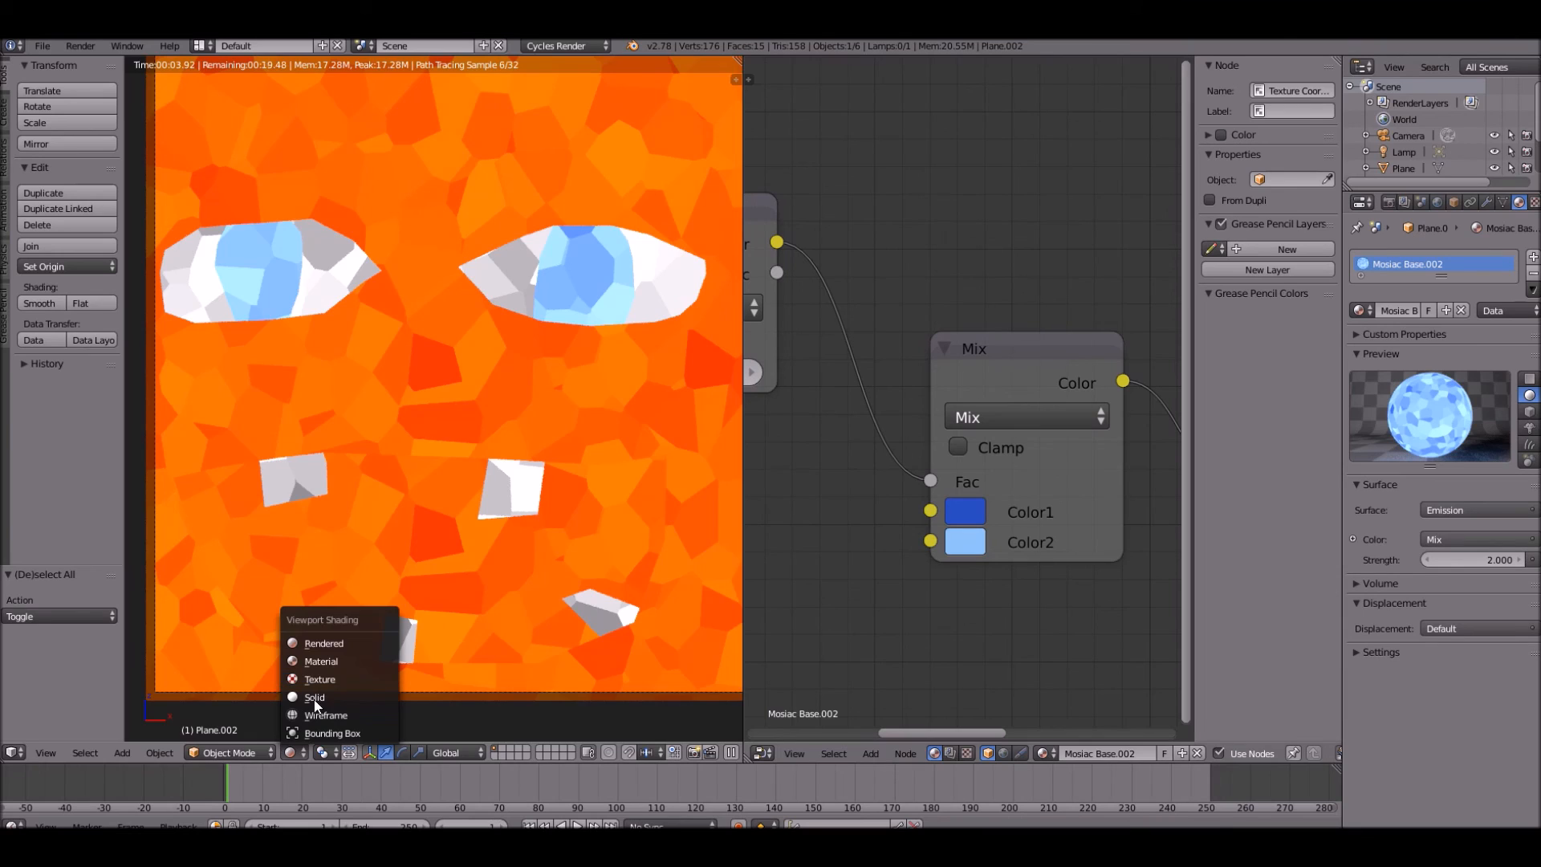
- Give the mouth a single-user material copy with Color1 red and Color2 black
{"action": "left_click", "coordinate": [314, 700]}
{"action": "left_click", "coordinate": [969, 512]}
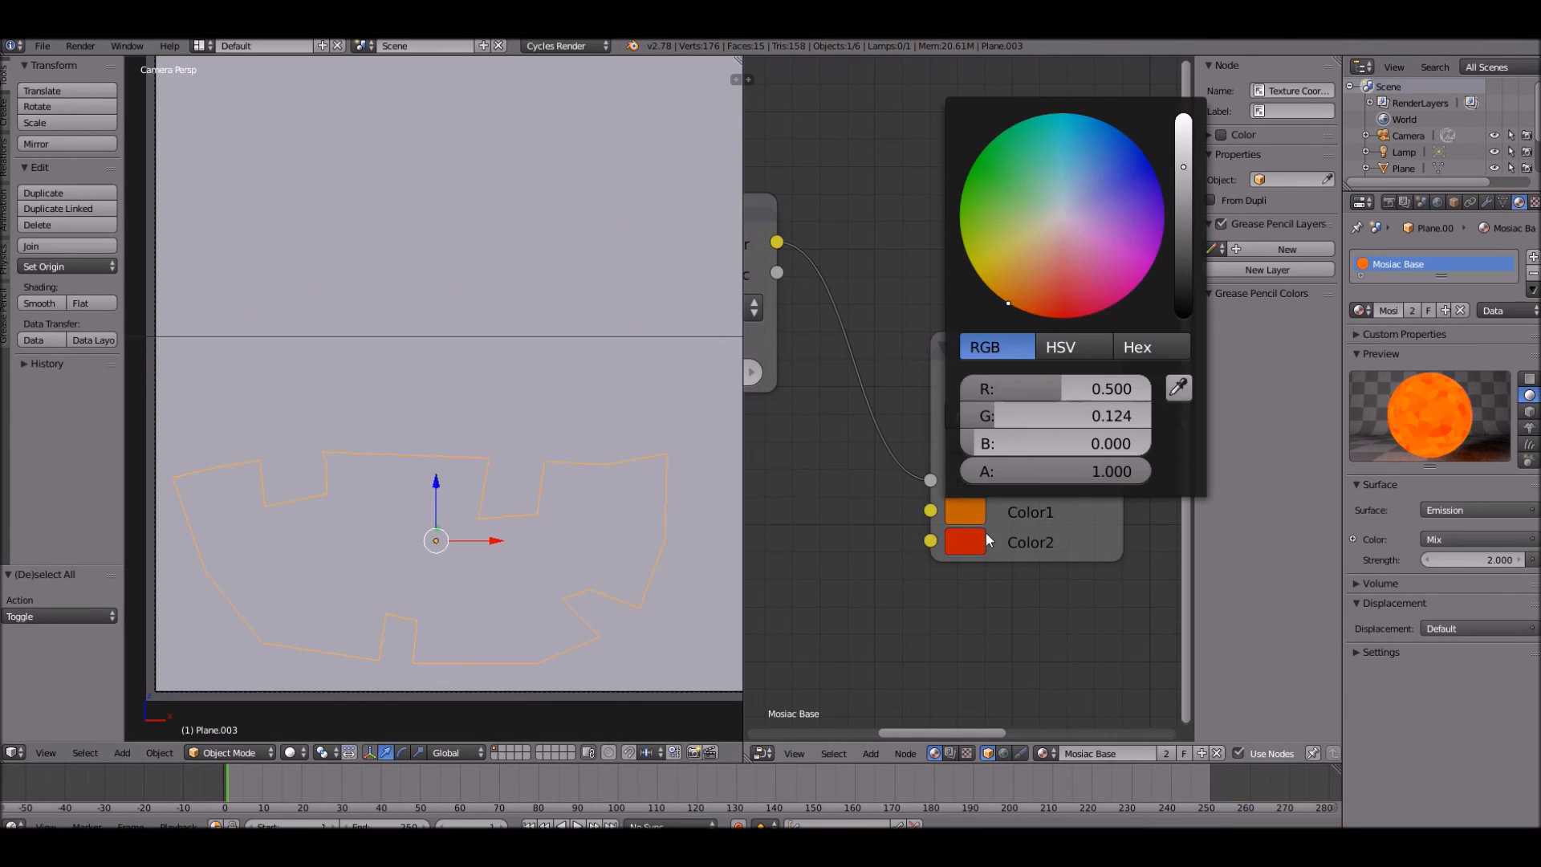
{"action": "left_click", "coordinate": [1412, 311]}
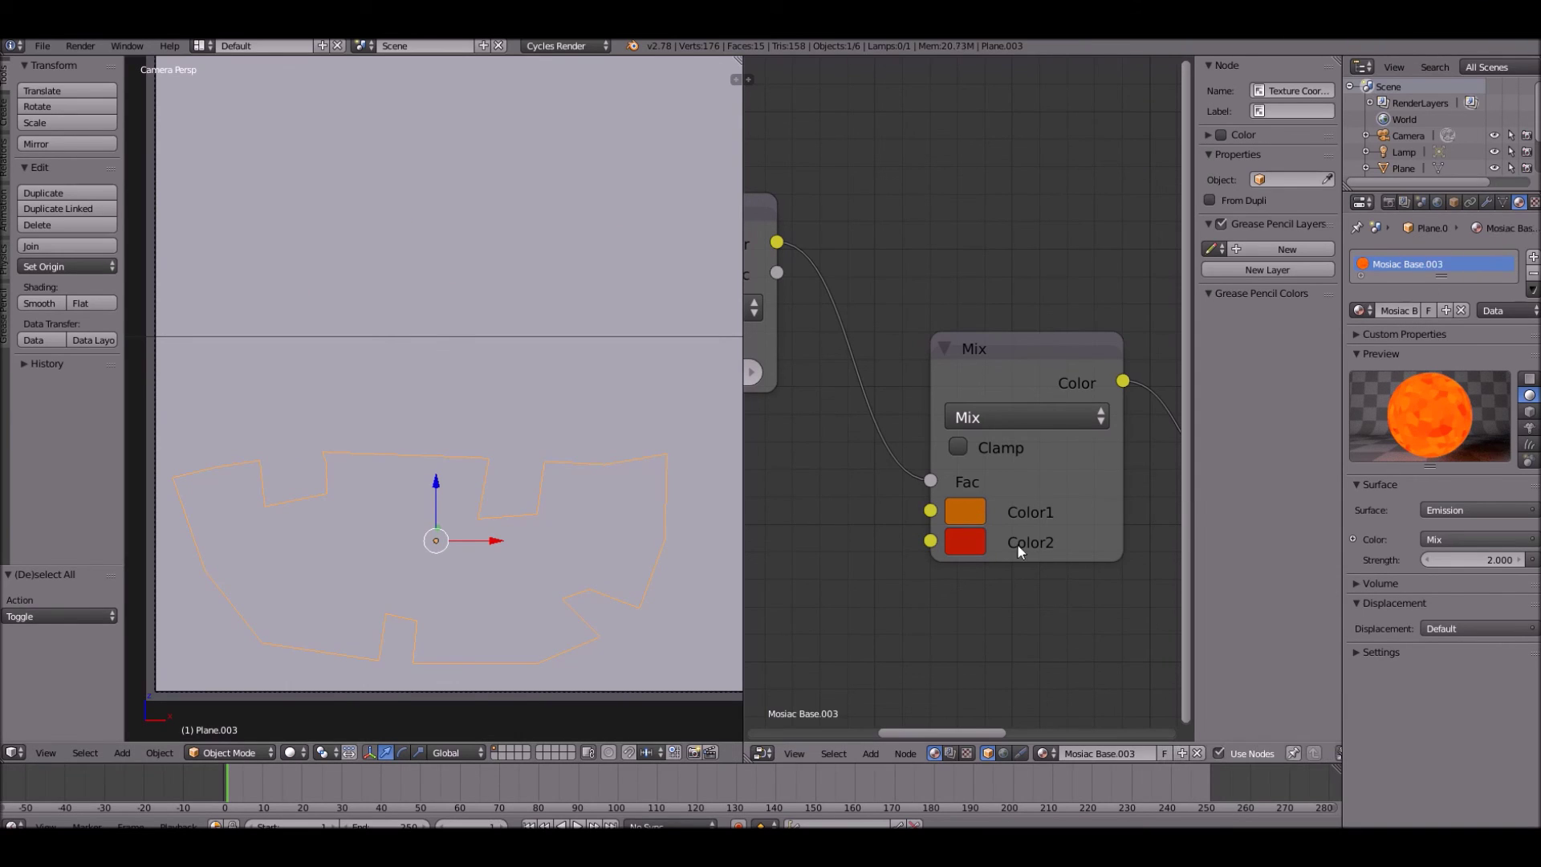
{"action": "left_click", "coordinate": [975, 516]}
{"action": "left_click_drag", "start_coordinate": [1063, 326], "coordinate": [979, 470]}
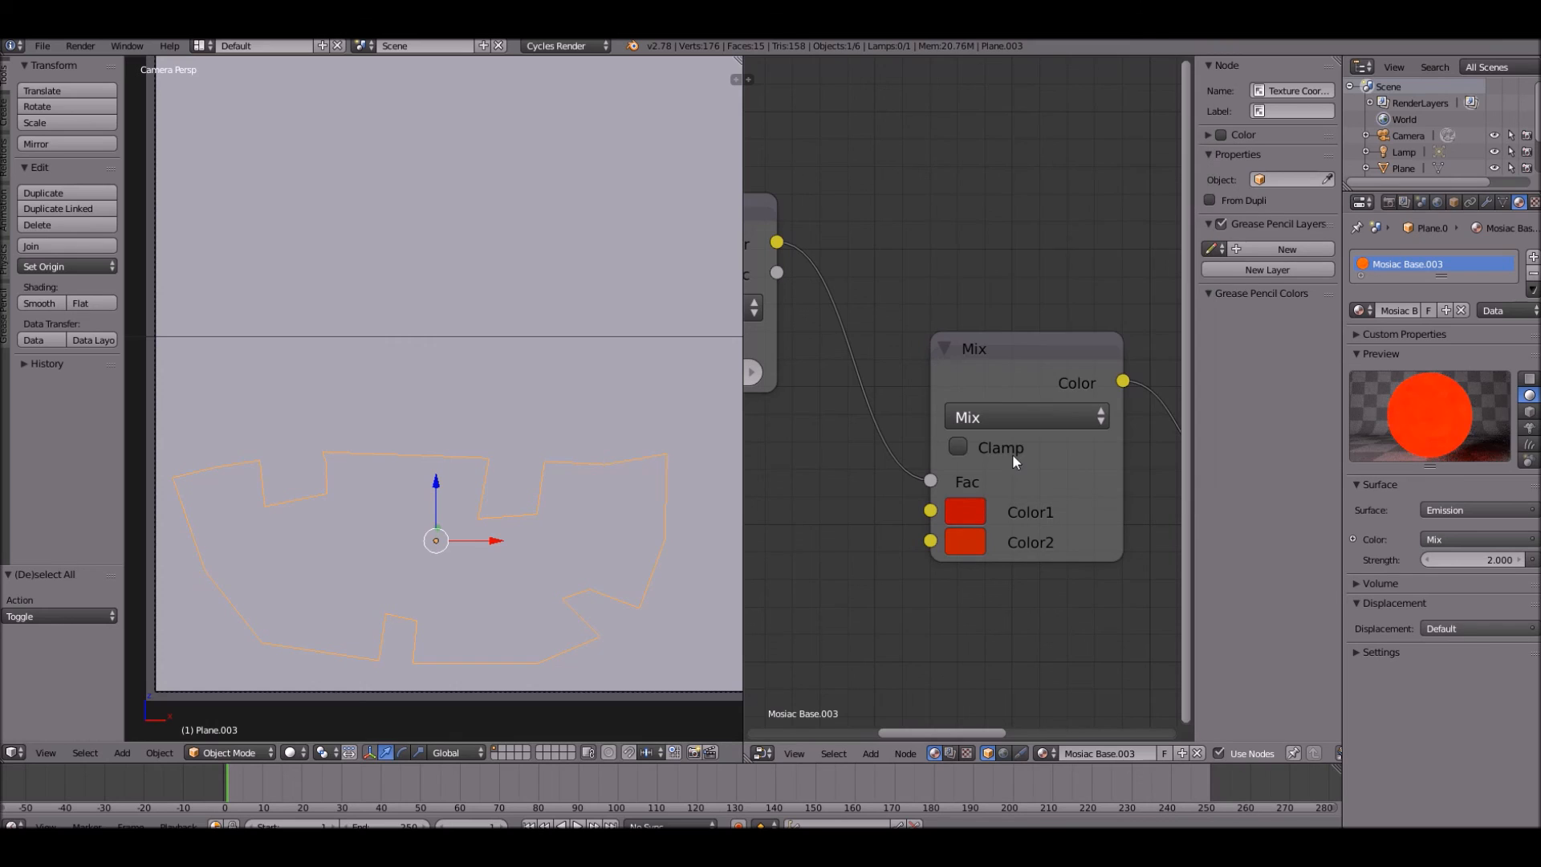
{"action": "left_click", "coordinate": [965, 542]}
{"action": "left_click_drag", "start_coordinate": [1184, 274], "coordinate": [998, 482]}
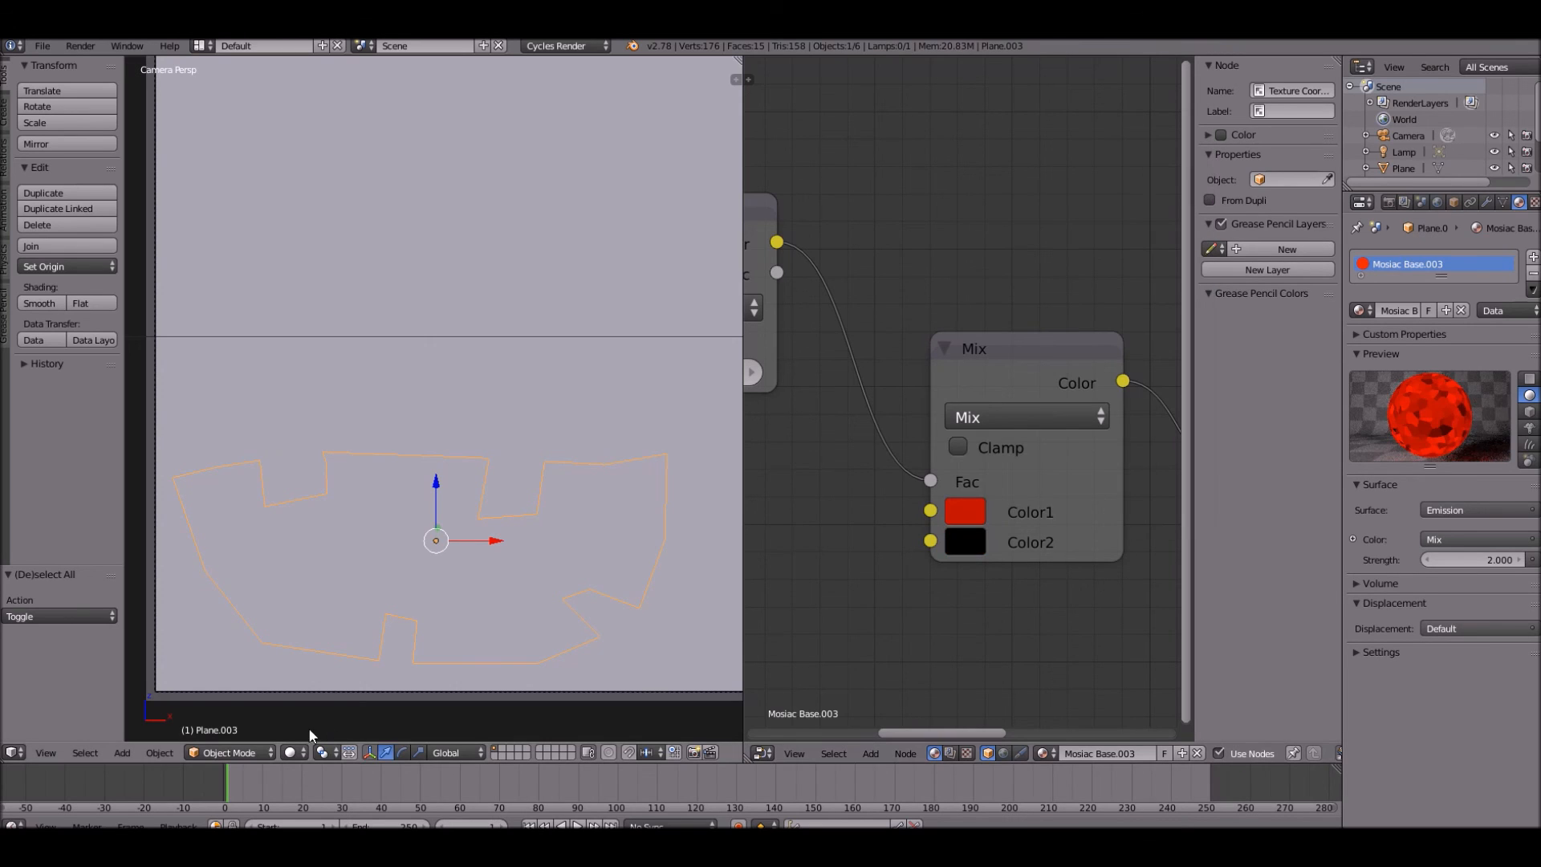
- Check the dark red mouth in Rendered shading, then return to solid shading
{"action": "left_click", "coordinate": [293, 753]}
{"action": "left_click", "coordinate": [336, 634]}
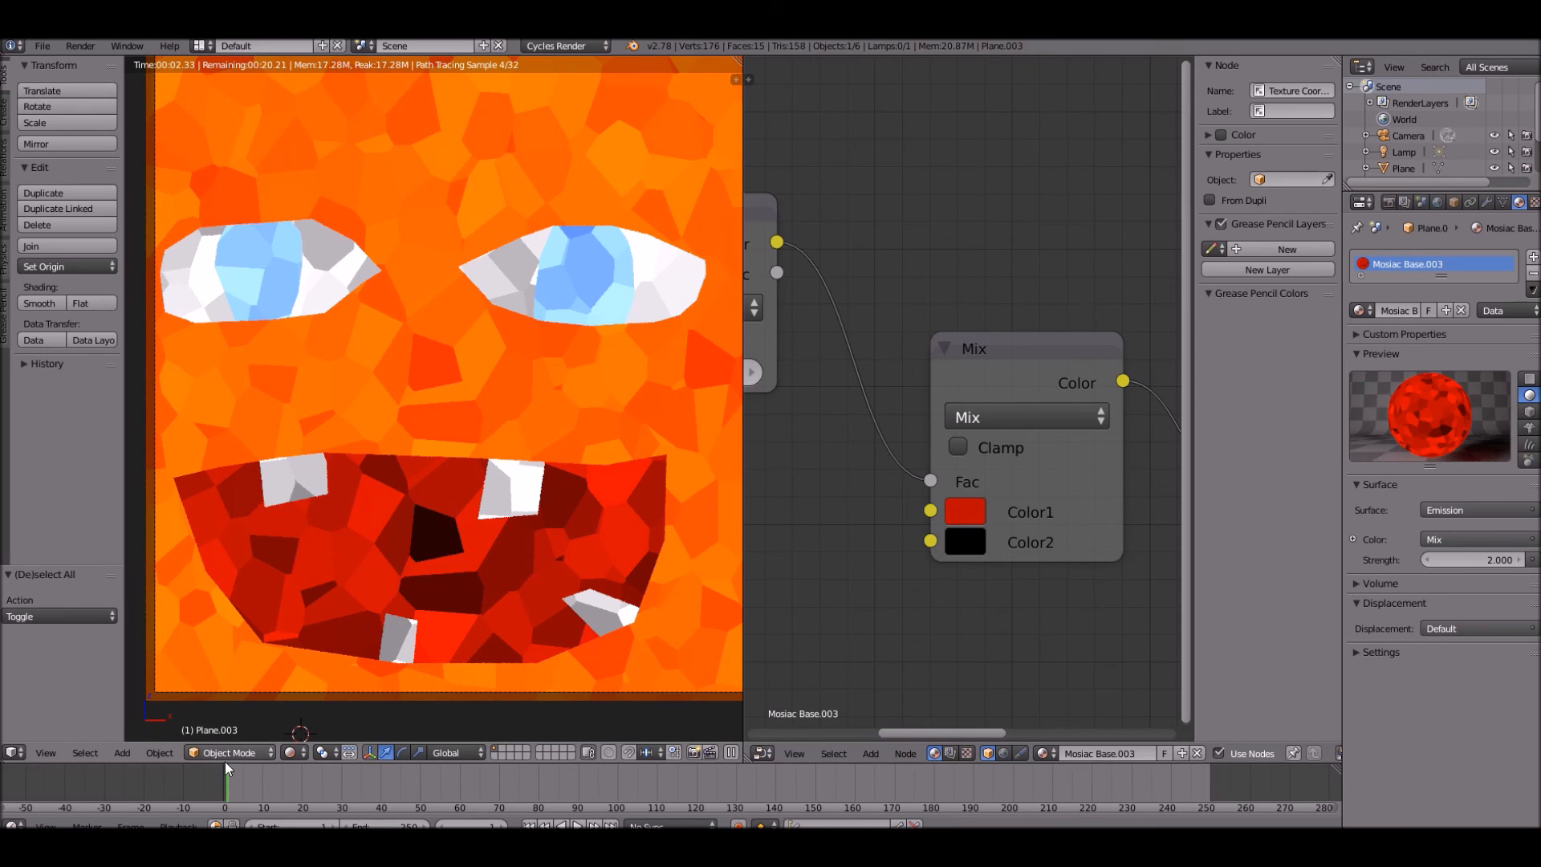
{"action": "left_click", "coordinate": [296, 753]}
{"action": "left_click", "coordinate": [322, 689]}
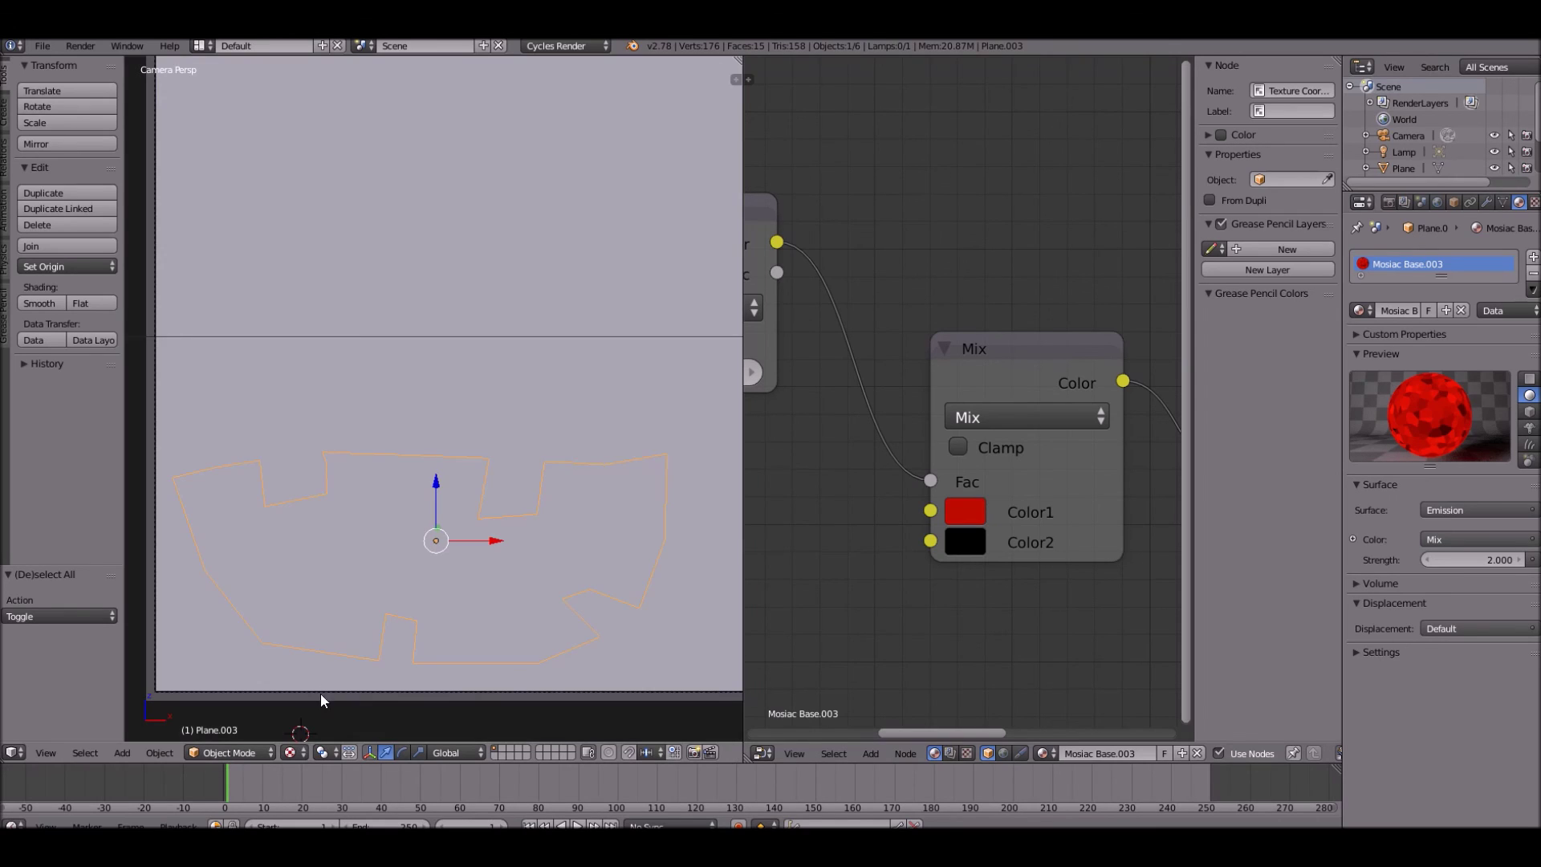
- Enter Edit Mode on the background plane and start the Knife tool, cancelling a few trial cuts
{"action": "left_click", "coordinate": [297, 753]}
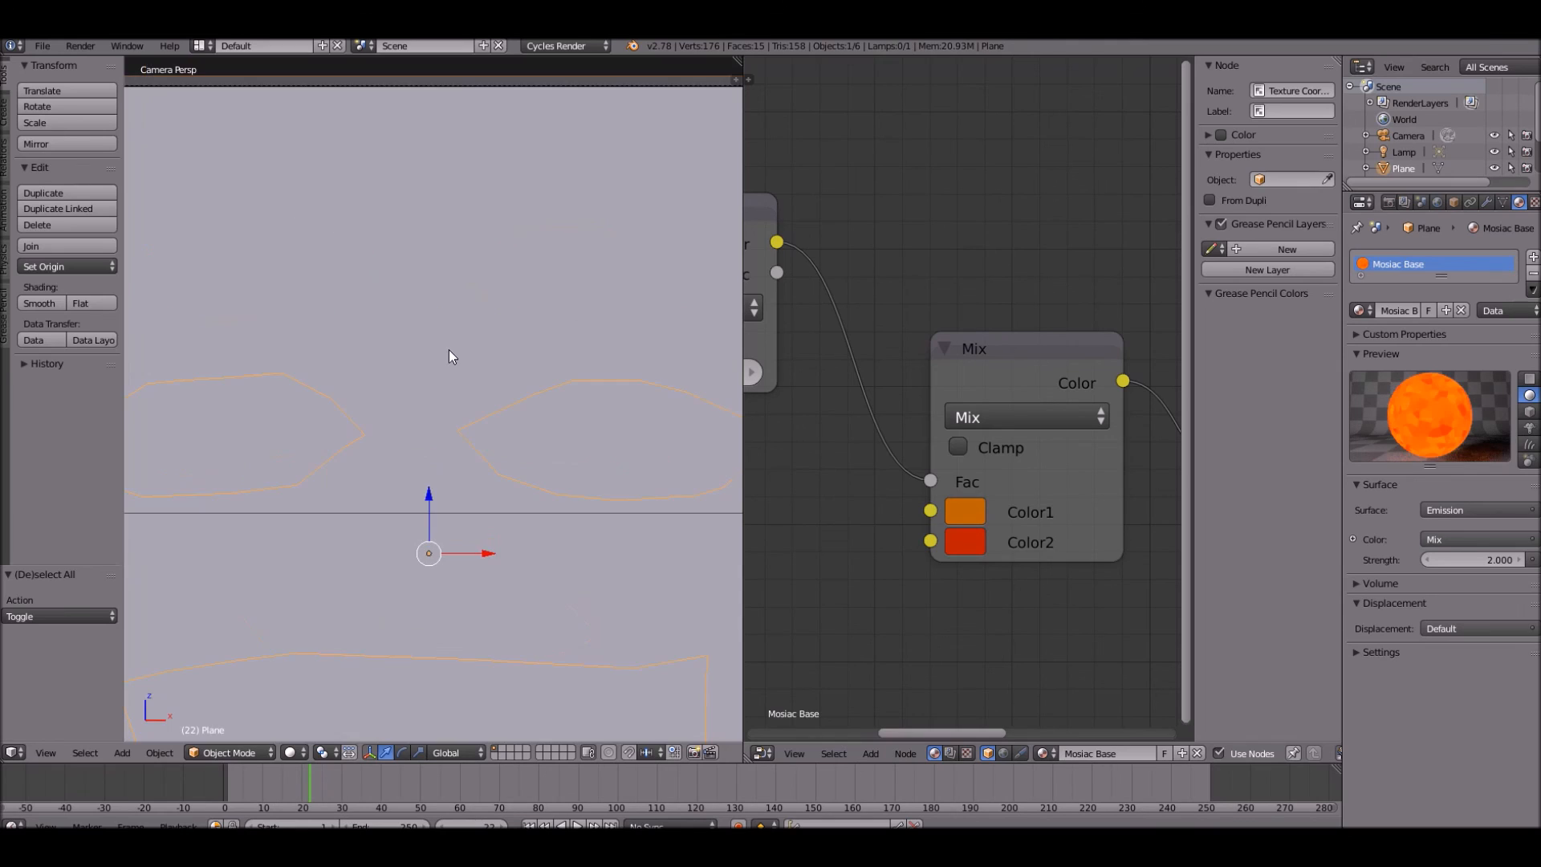
{"action": "key", "text": "Tab"}
{"action": "scroll", "coordinate": [423, 339], "scroll_direction": "up", "scroll_amount": 2}
{"action": "key", "text": "k"}
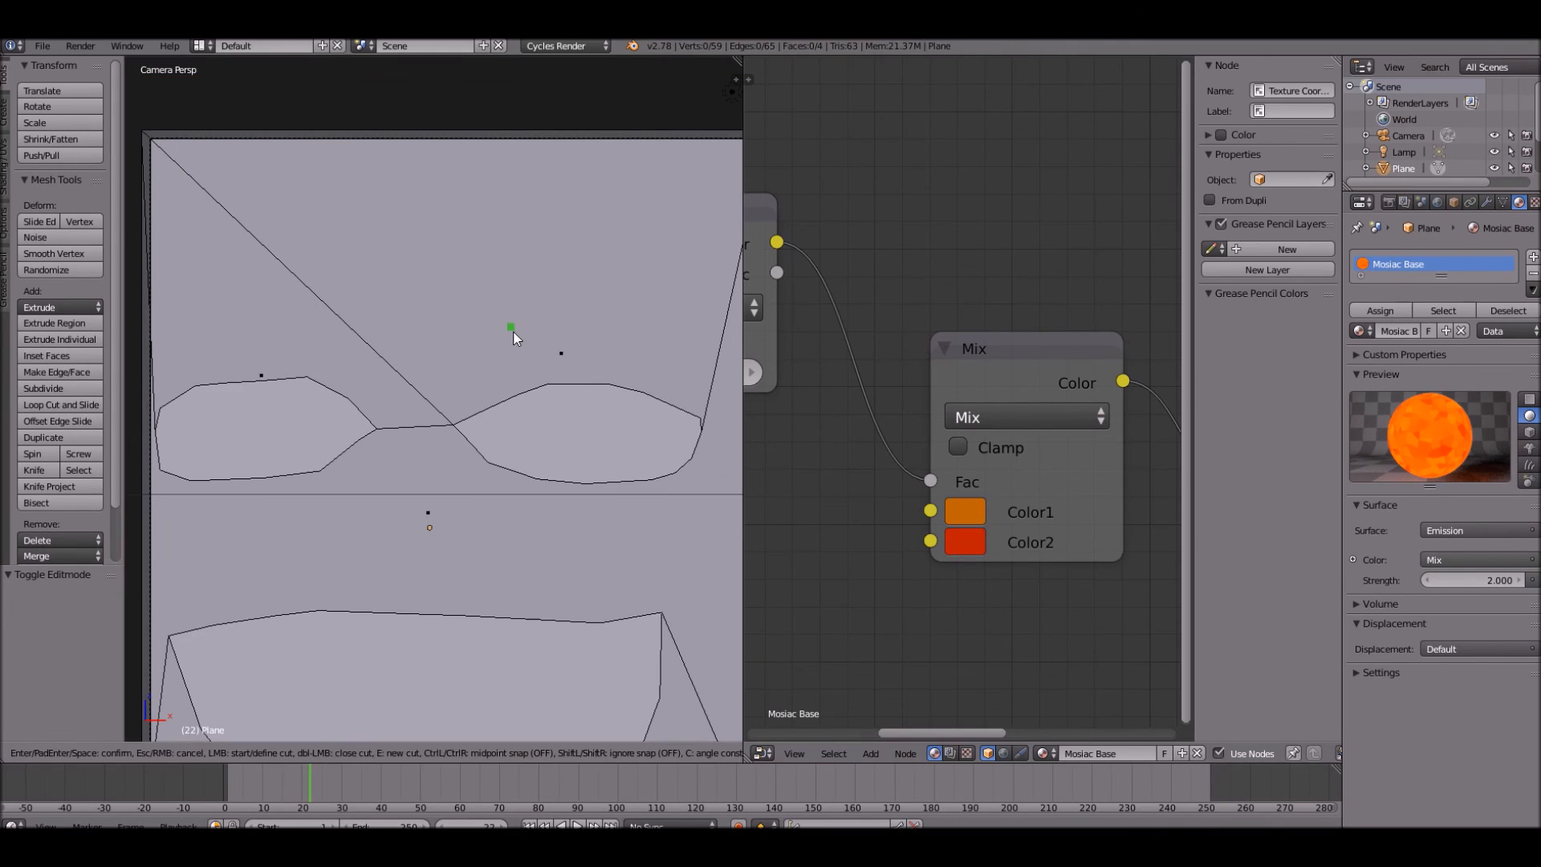
{"action": "left_click", "coordinate": [723, 401]}
{"action": "key", "text": "e"}
{"action": "left_click", "coordinate": [487, 346]}
{"action": "key", "text": "e"}
{"action": "left_click", "coordinate": [719, 396]}
{"action": "key", "text": "e"}
- Knife-cut new edges from the plane's right edge leftward above the right eye and confirm
{"action": "left_click", "coordinate": [735, 385]}
{"action": "left_click", "coordinate": [604, 326]}
{"action": "left_click", "coordinate": [545, 317]}
{"action": "scroll", "coordinate": [451, 354], "scroll_direction": "down", "scroll_amount": 3}
{"action": "scroll", "coordinate": [577, 456], "scroll_direction": "down", "scroll_amount": 1}
{"action": "key", "text": "Return"}
{"action": "scroll", "coordinate": [428, 331], "scroll_direction": "up", "scroll_amount": 4}
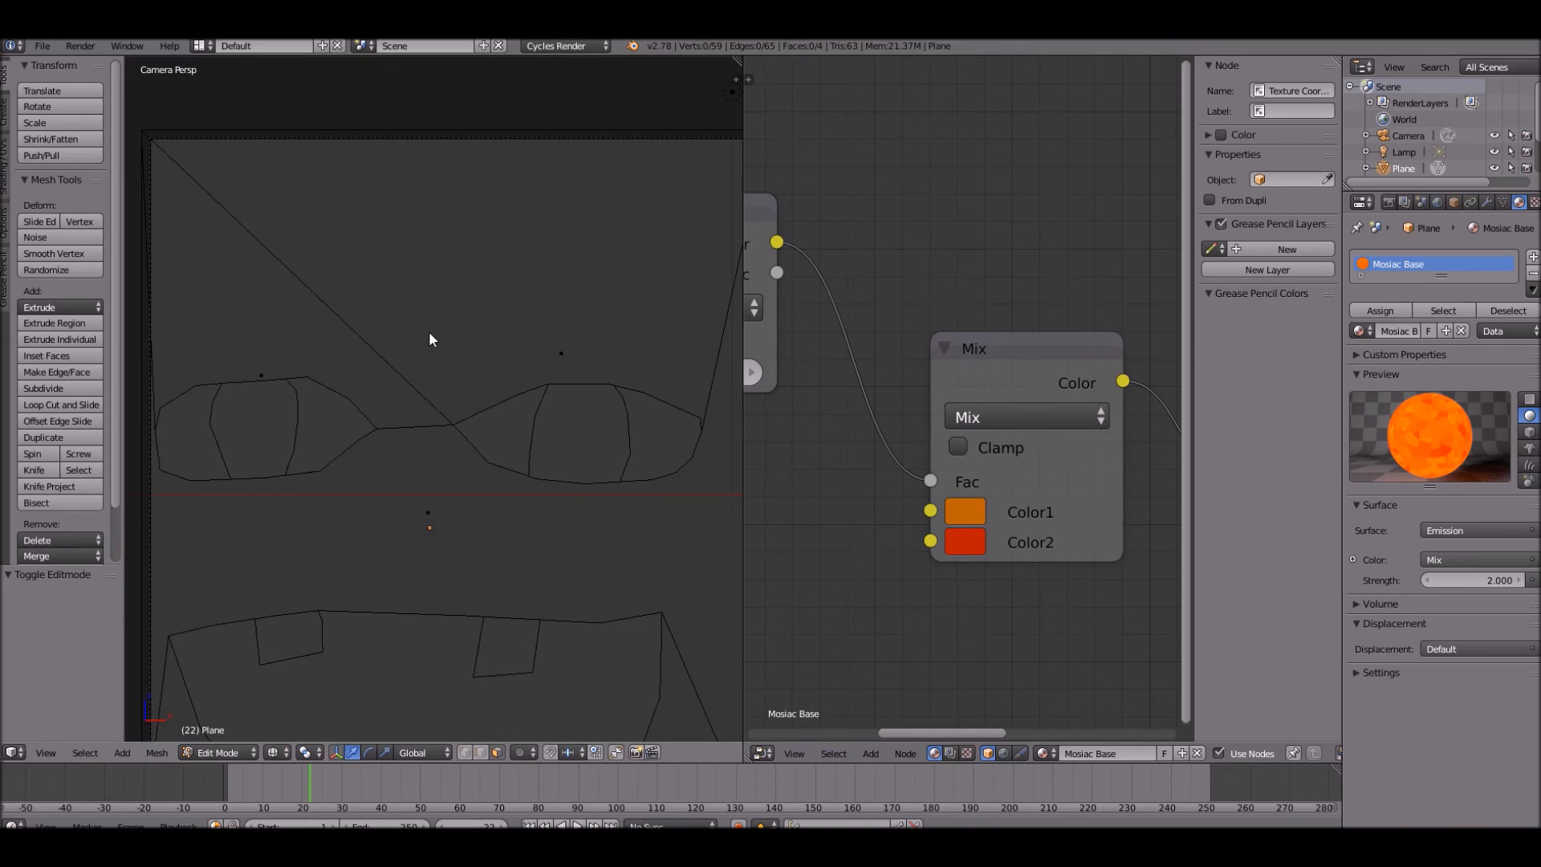
{"action": "key", "text": "Tab"}
{"action": "key", "text": "z"}
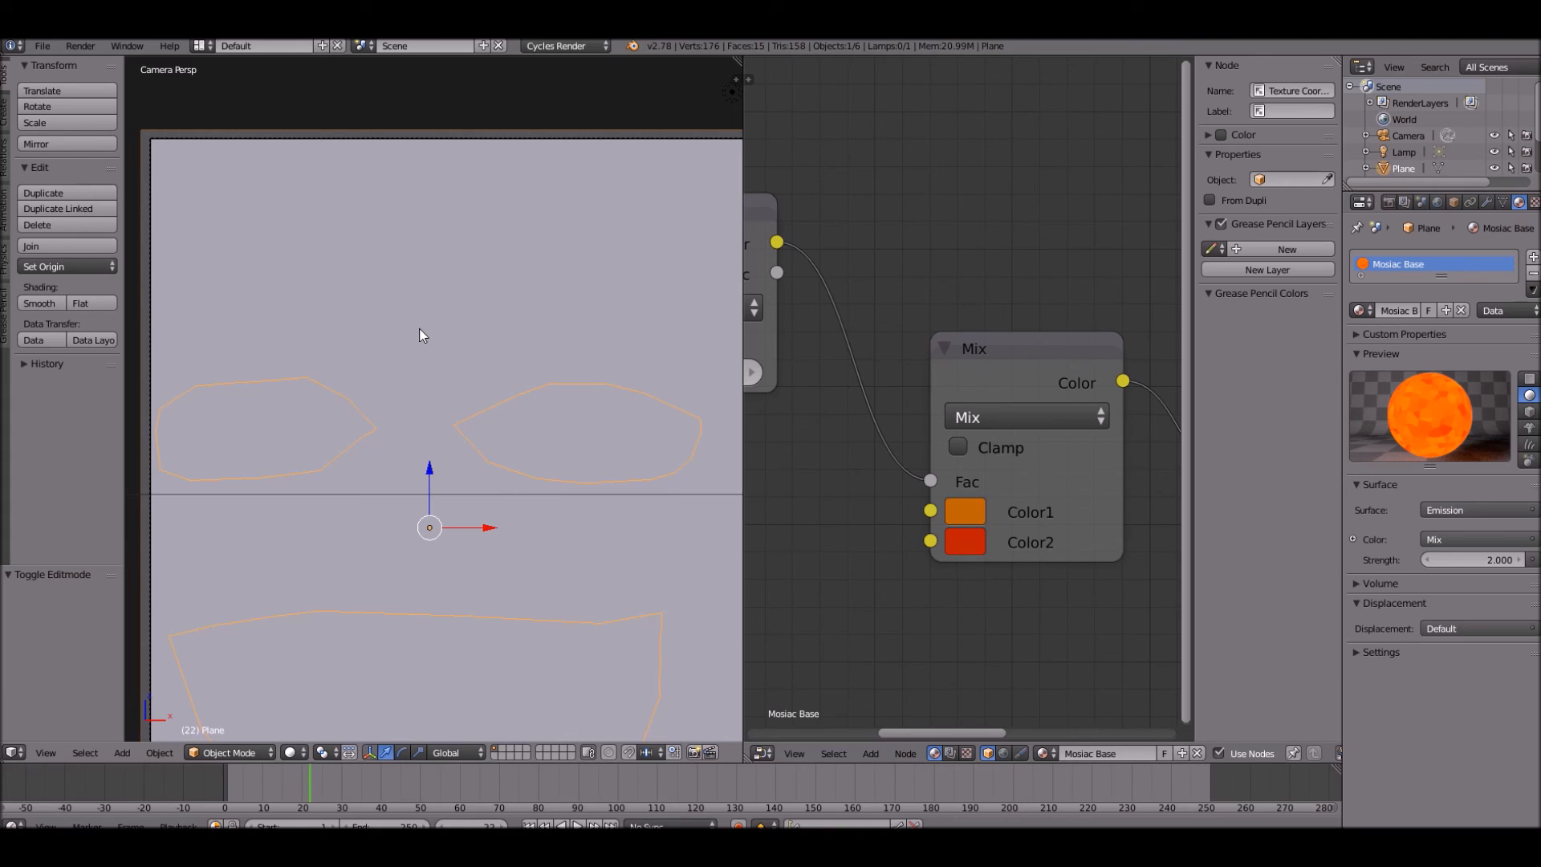
{"action": "scroll", "coordinate": [419, 336], "scroll_direction": "down", "scroll_amount": 3}
- Deselect everything and render the final mosaic smiley image with Render > Render Image
{"action": "key", "text": "a"}
{"action": "key", "text": "shift+z"}
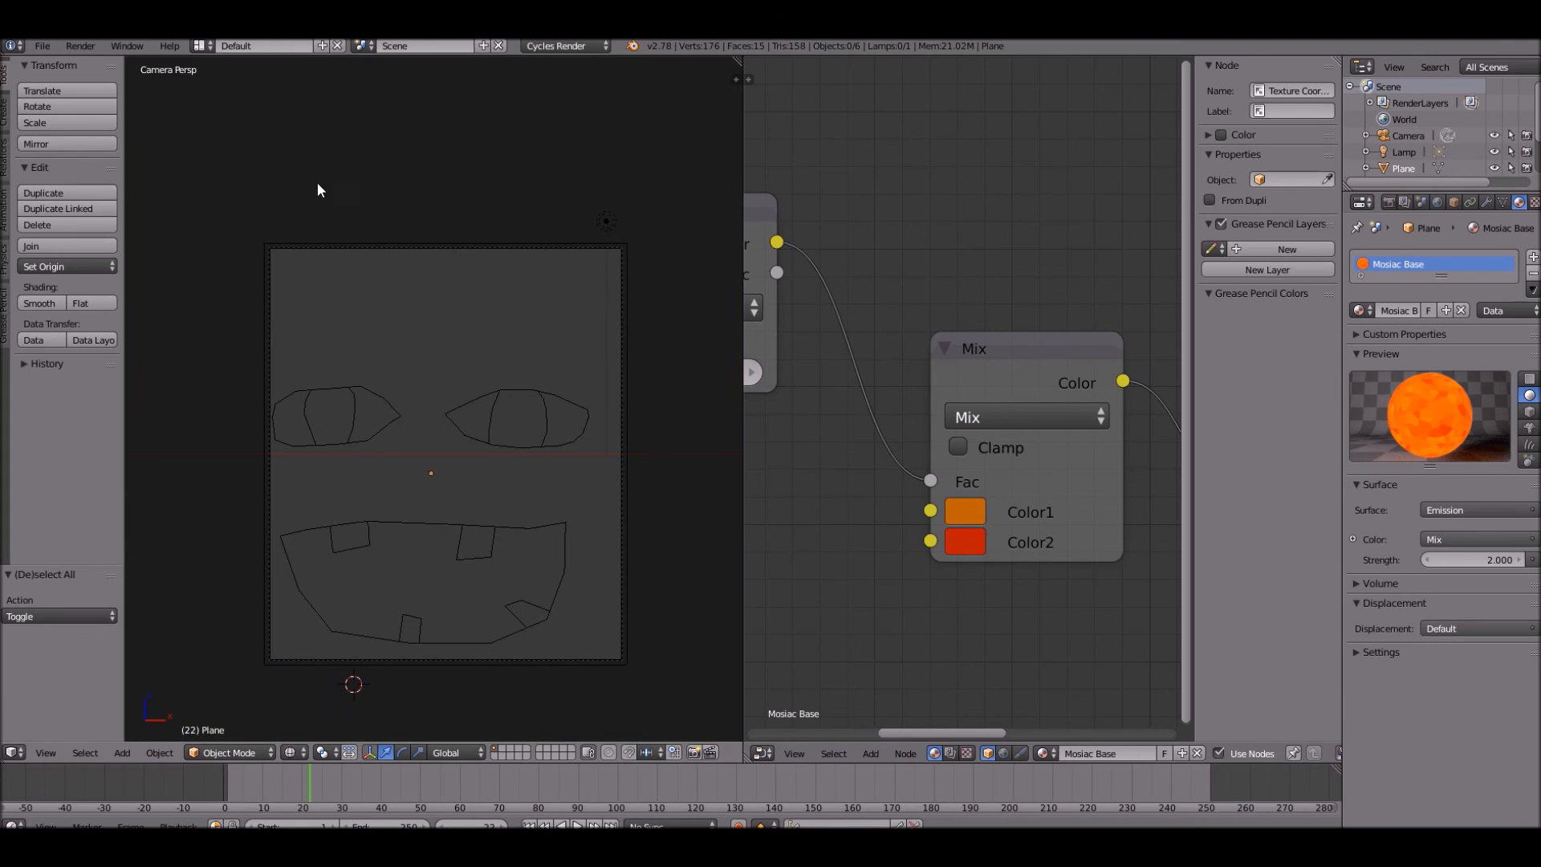
{"action": "left_click", "coordinate": [74, 48]}
{"action": "left_click", "coordinate": [85, 73]}
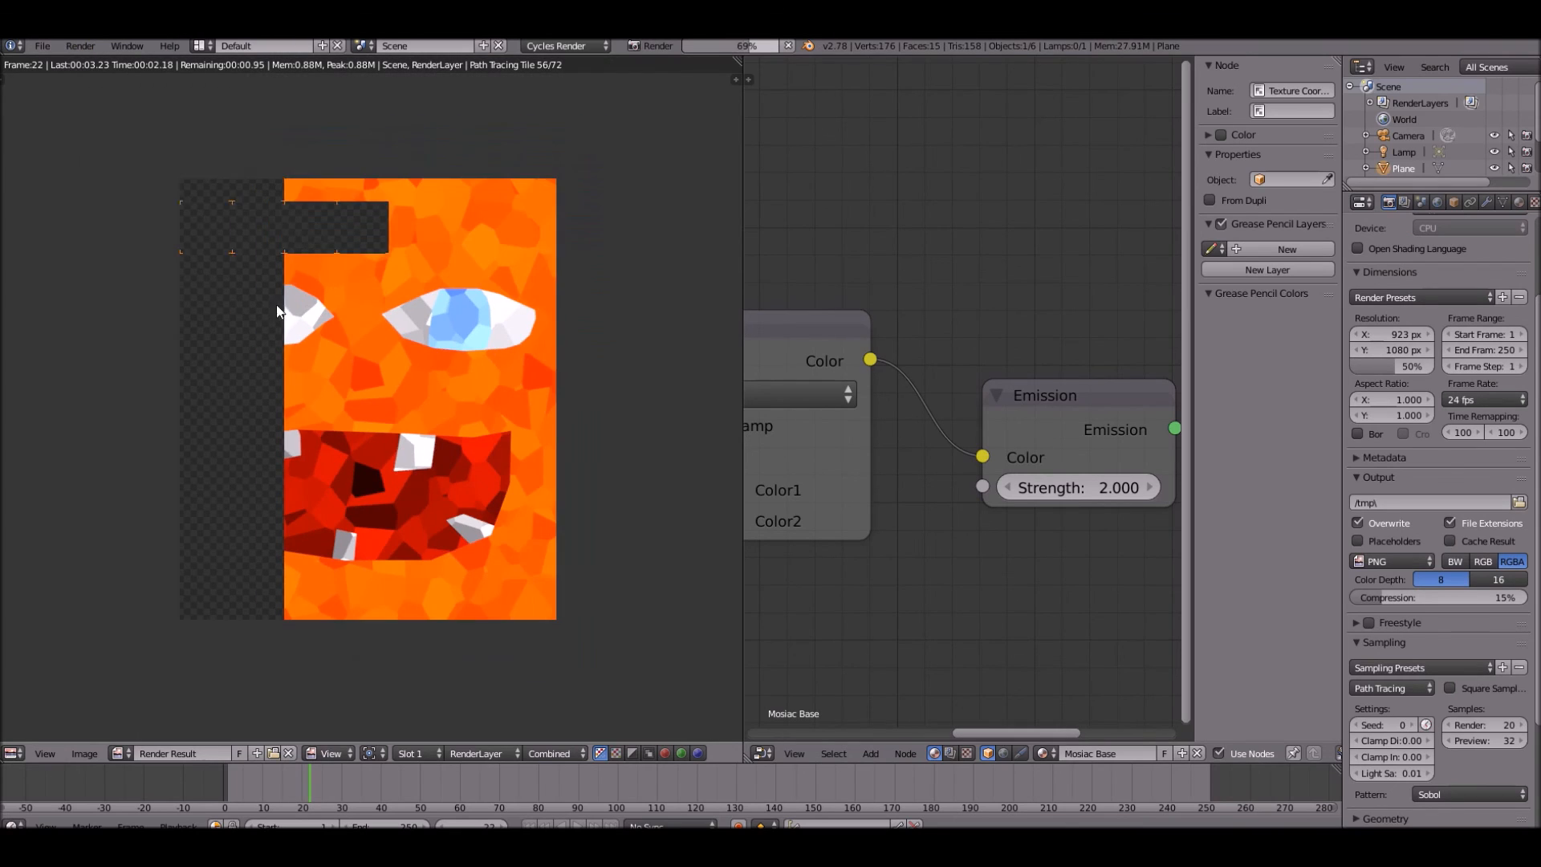